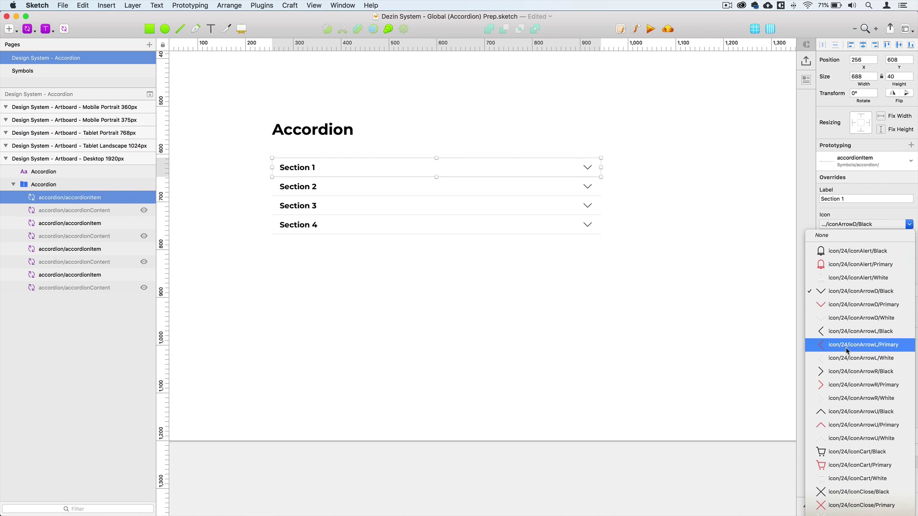
Change the Section 1 item's icon override to icon/24/iconArrowU/Black and unhide the content block beneath it
left_click(861, 412)
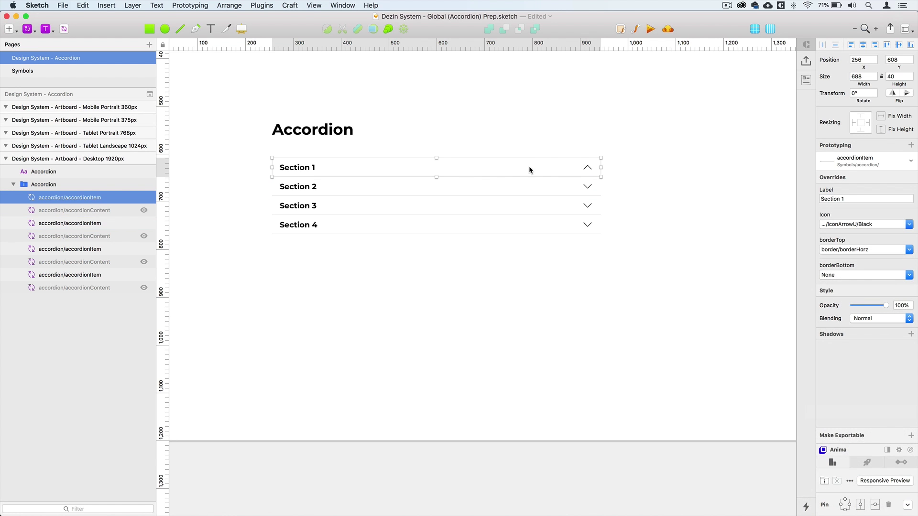
left_click(144, 211)
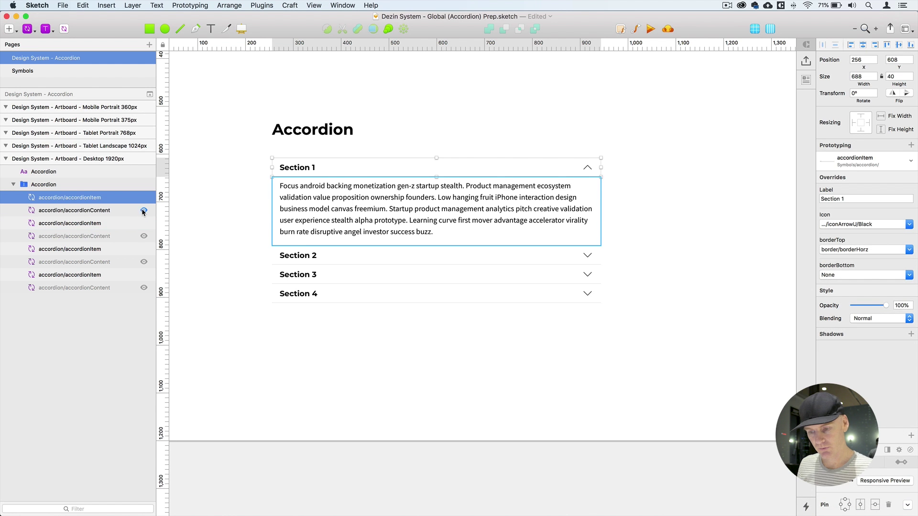
left_click(328, 210)
left_click(643, 168)
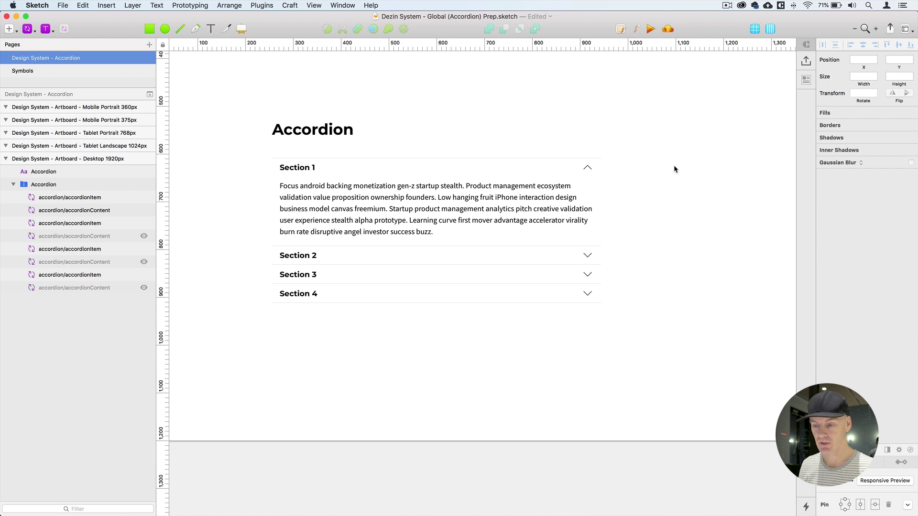
Shorten the Section 1 content override so the text ends after "user experience stealth alpha prototype."
left_click(466, 201)
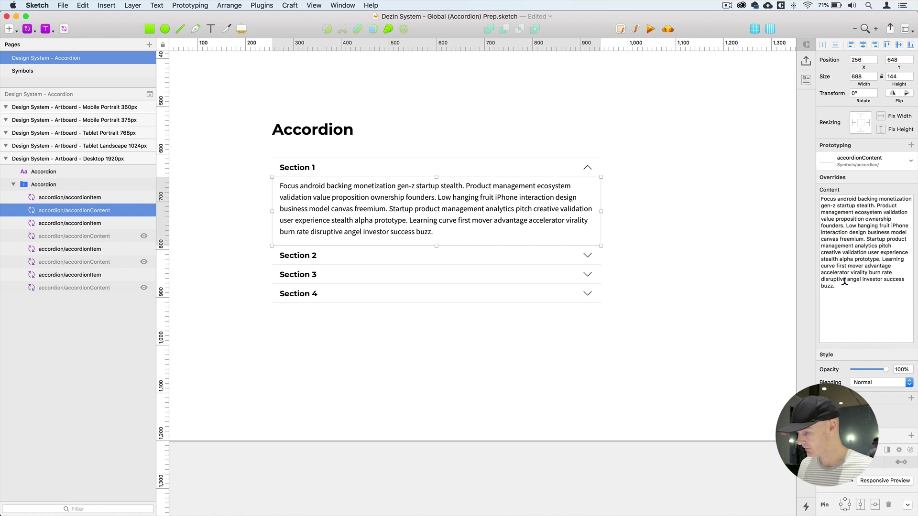
left_click_drag(838, 287, 882, 259)
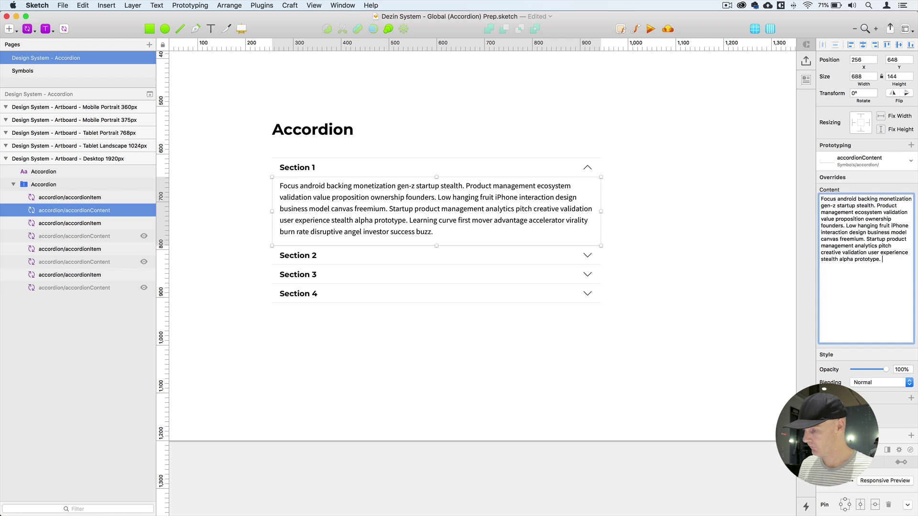
key("BackSpace")
Show the grid and reduce the Section 1 content block's height to 120
left_click(408, 216)
key("ctrl+g")
key("super+plus")
left_click_drag(490, 176, 560, 74)
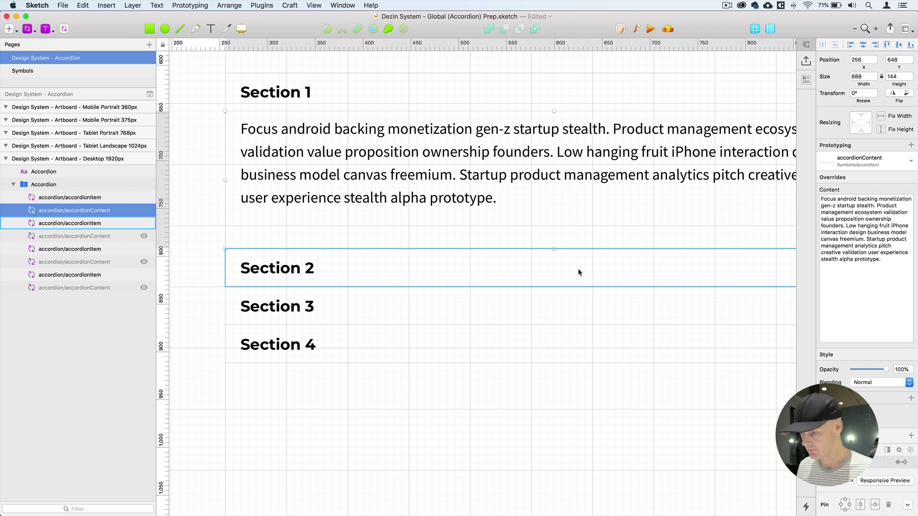
left_click_drag(554, 248, 553, 225)
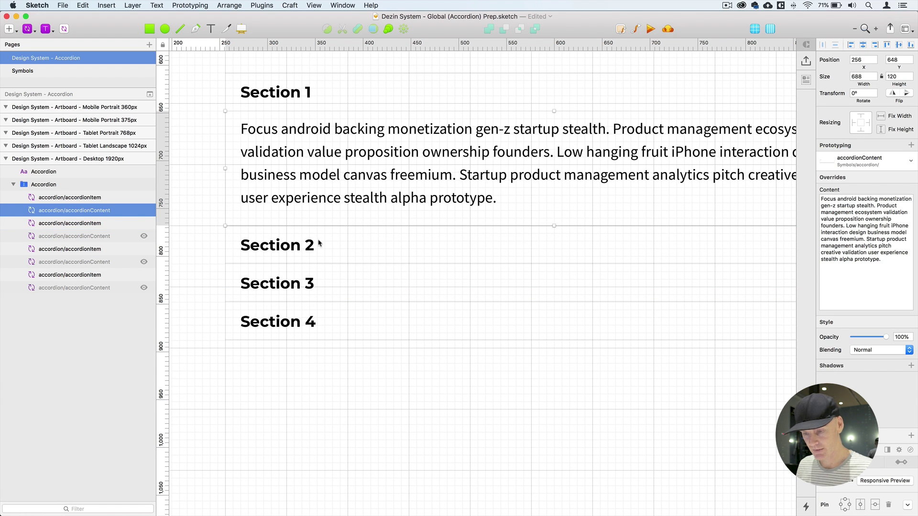
Try a tighter height of 112 for the Section 1 content block and view it without the grid
left_click_drag(553, 225, 544, 222)
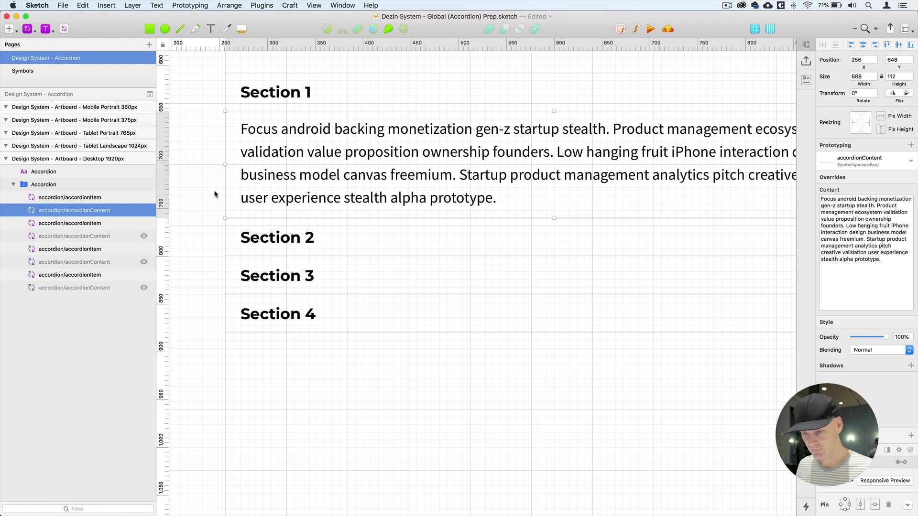
left_click(222, 188)
key("ctrl+g")
key("super+0")
left_click_drag(273, 196, 228, 176)
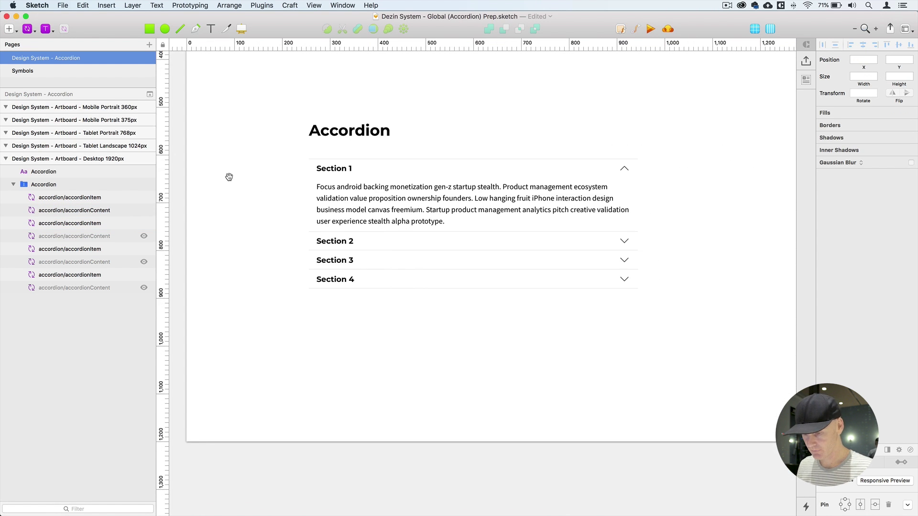
Undo the last height change of the Section 1 content block and leave the grid hidden
key("ctrl+g")
key("super+z")
key("super+z")
key("super+z")
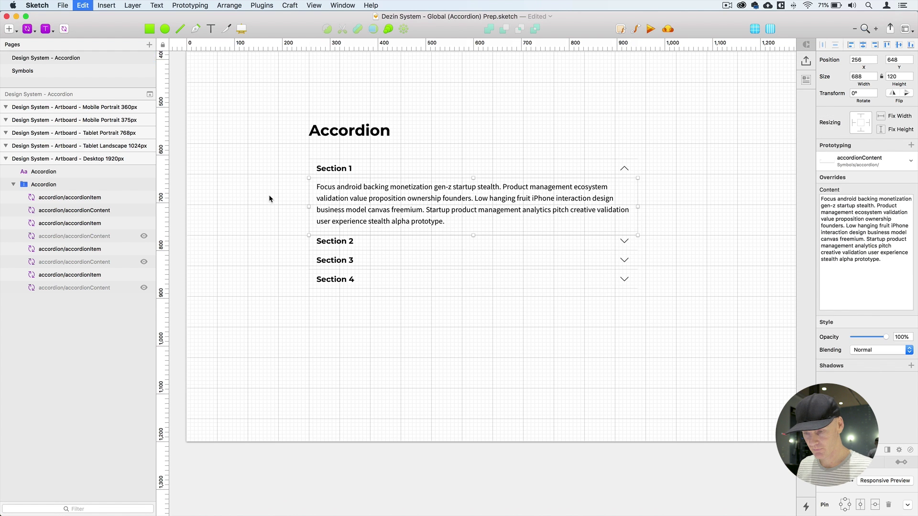
key("ctrl+g")
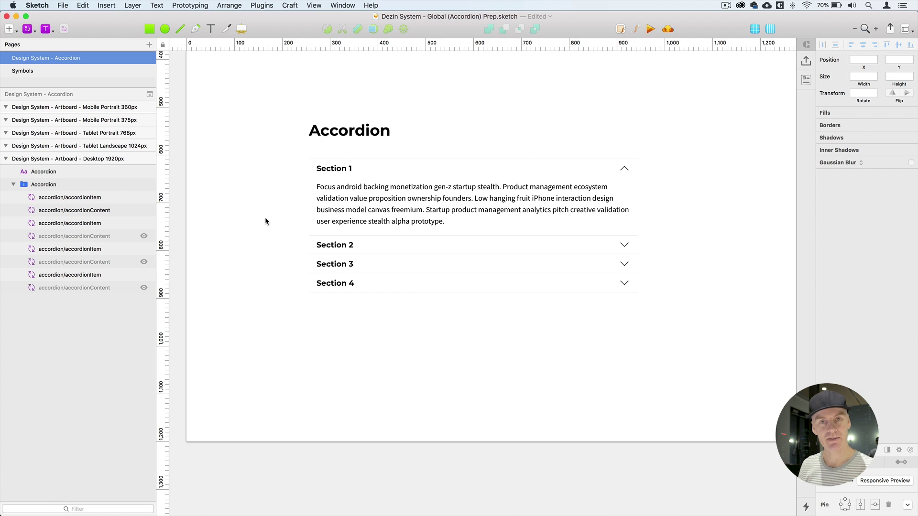
Switch to Abstract and create a new branch named "Accordion" from Master
key("super+Tab")
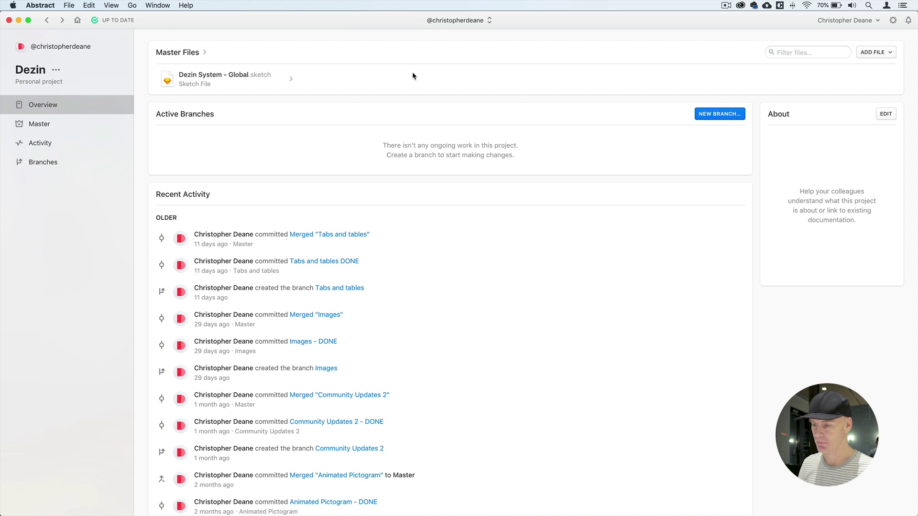
left_click(706, 116)
type("Accordion")
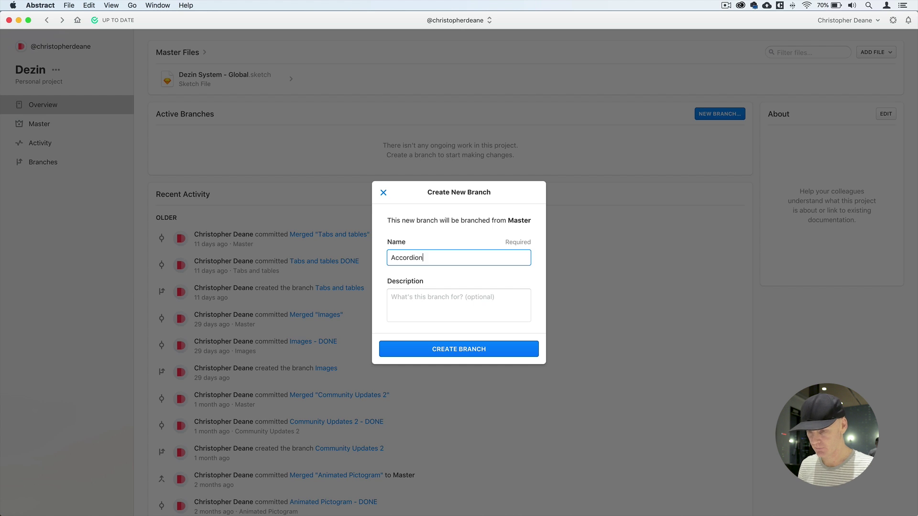
left_click(469, 351)
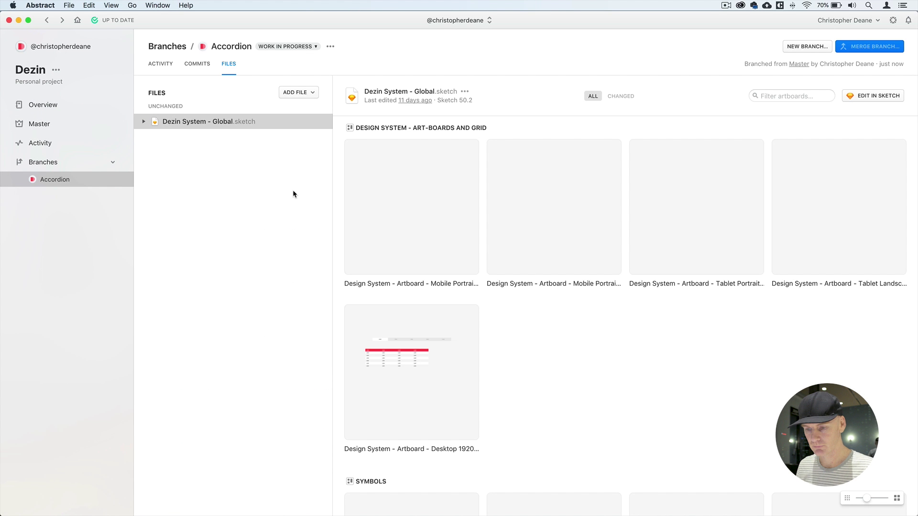
Open the branch's Dezin System - Global file in Sketch and go to the Tabs and tables artboard on the Symbols page
left_click(870, 94)
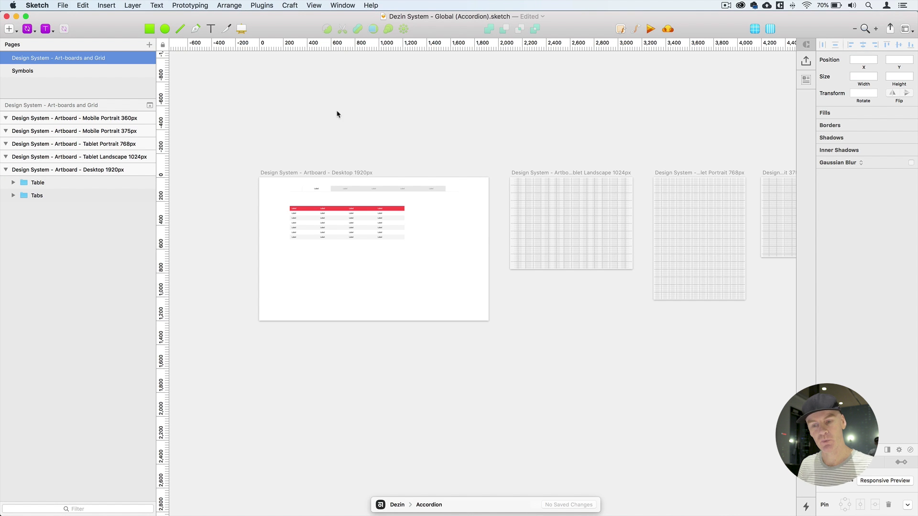
left_click(90, 72)
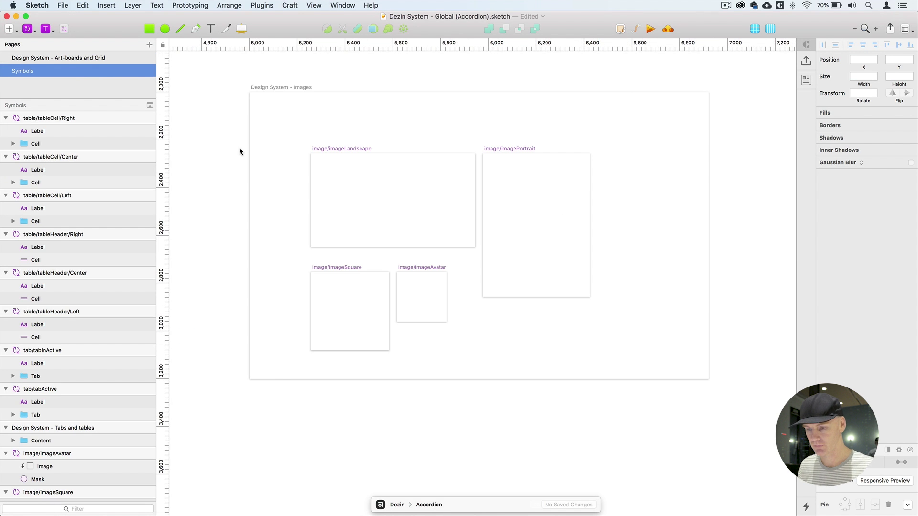
key("super+minus")
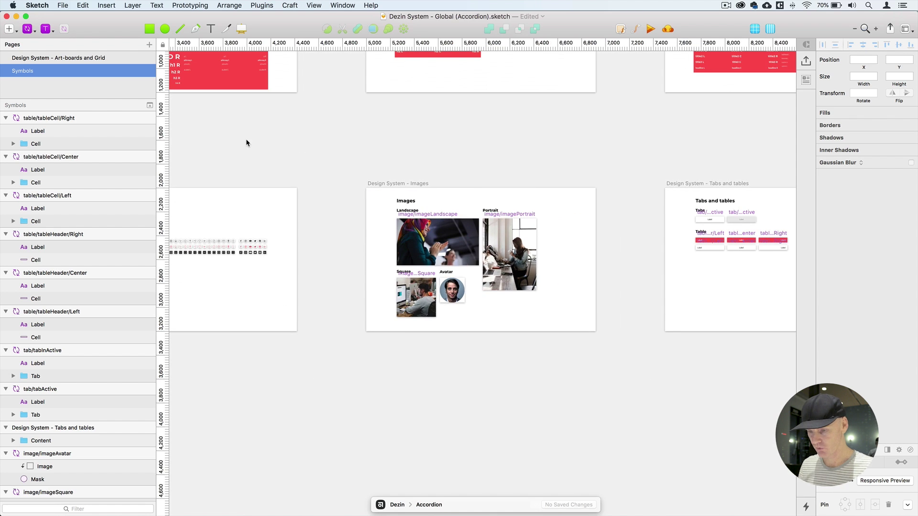
scroll(446, 153, "right", 10)
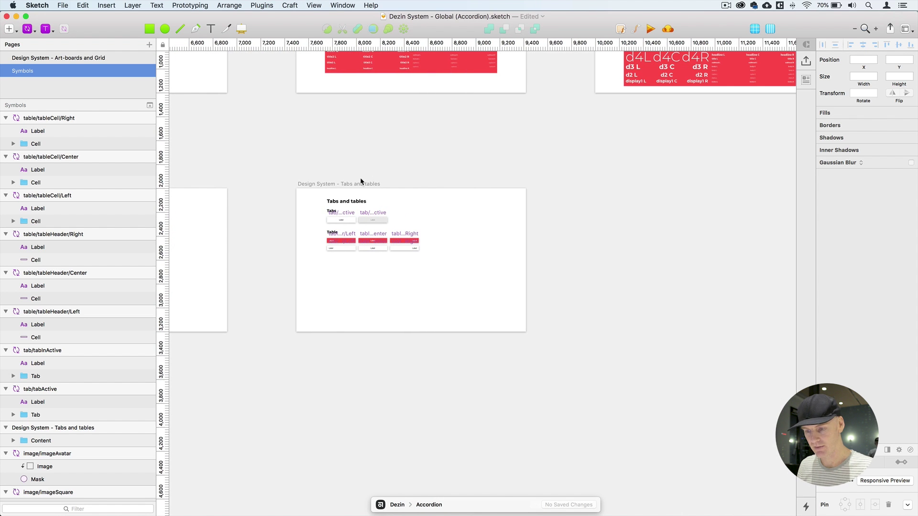
Duplicate the "Design System - Tabs and tables" artboard and place the copy beside it at X 10000, Y 2000
left_click(361, 183)
key("super+2")
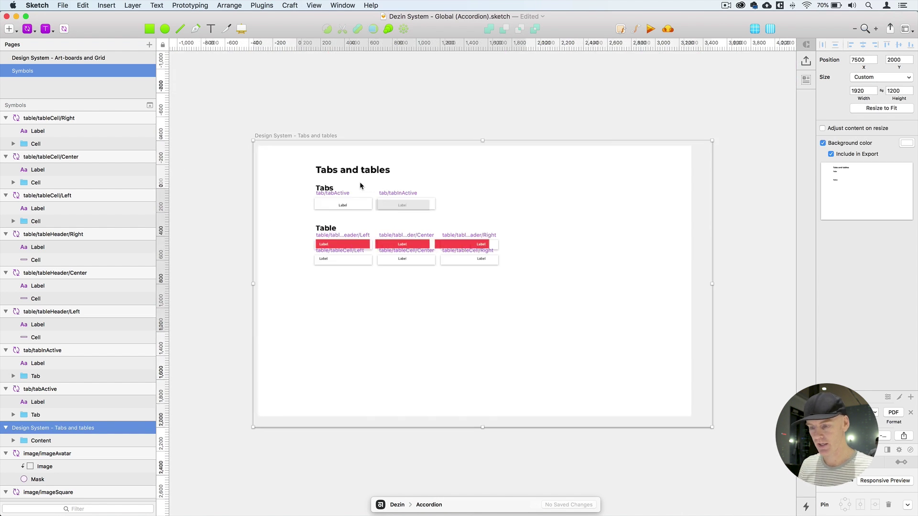
left_click_drag(344, 178, 265, 171)
key("super+minus")
left_click_drag(296, 200, 591, 193)
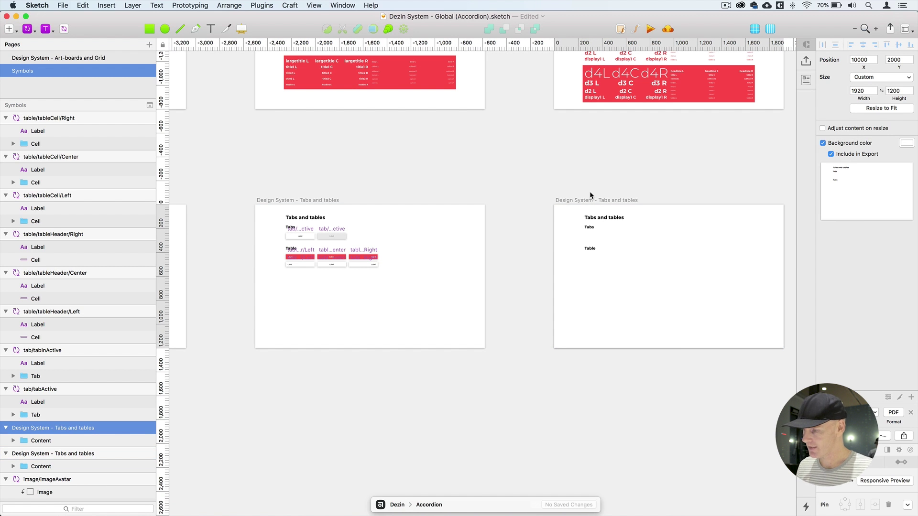
left_click(567, 172)
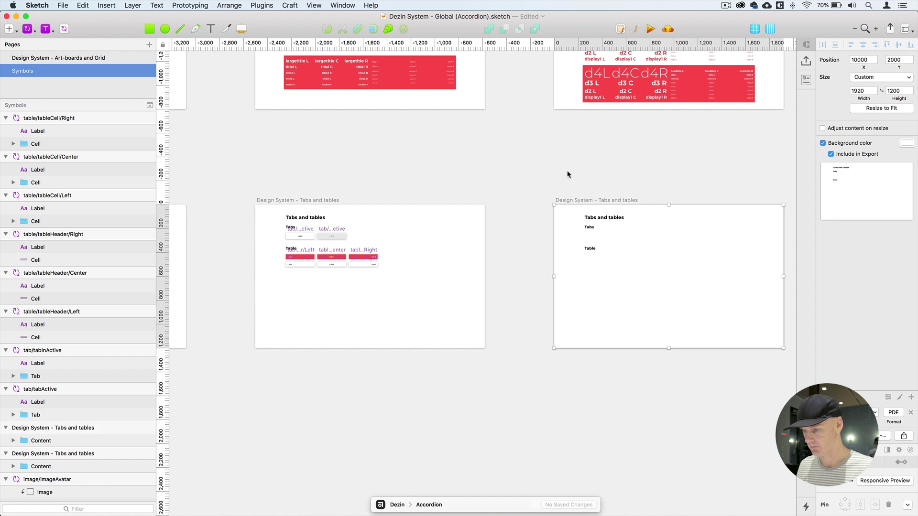
left_click_drag(598, 188, 427, 176)
left_click(443, 190)
key("super+2")
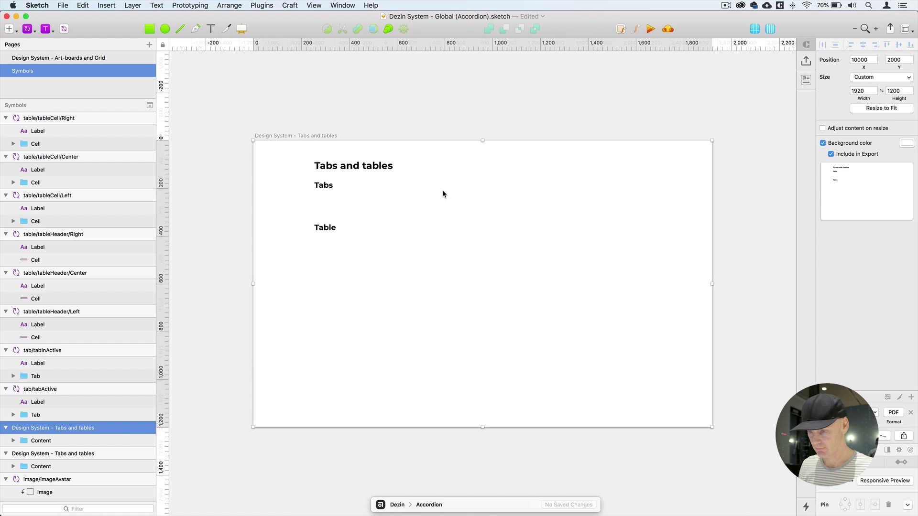
Collapse the layer list and move the duplicated Tabs and tables artboard to the top of it
key("super+alt+3")
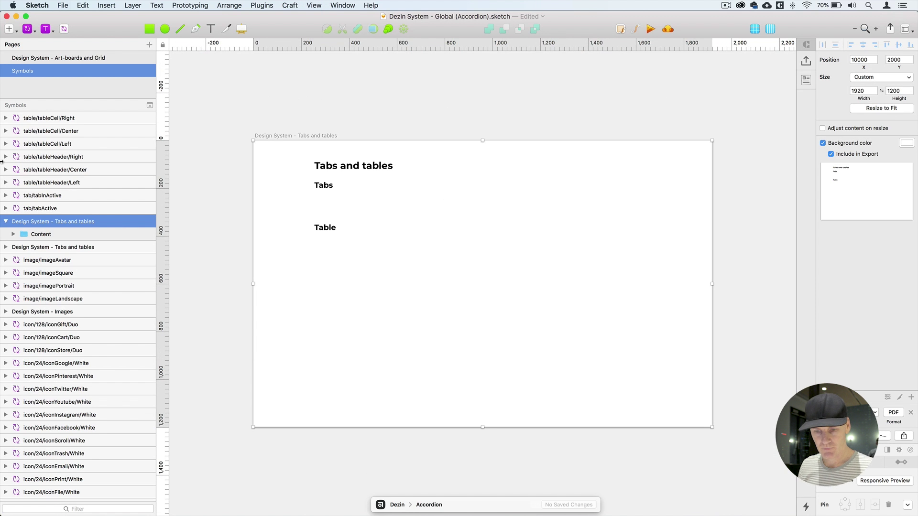
left_click(5, 222)
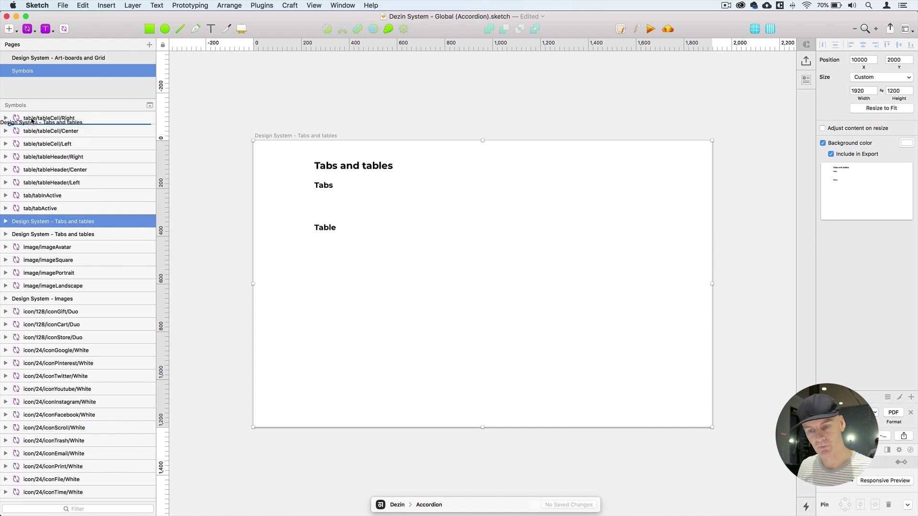
left_click_drag(31, 116, 30, 116)
left_click(303, 109)
left_click(343, 167, "super")
left_click(314, 136)
Rename the duplicated artboard as "Design System - Accordion"
double_click(98, 118)
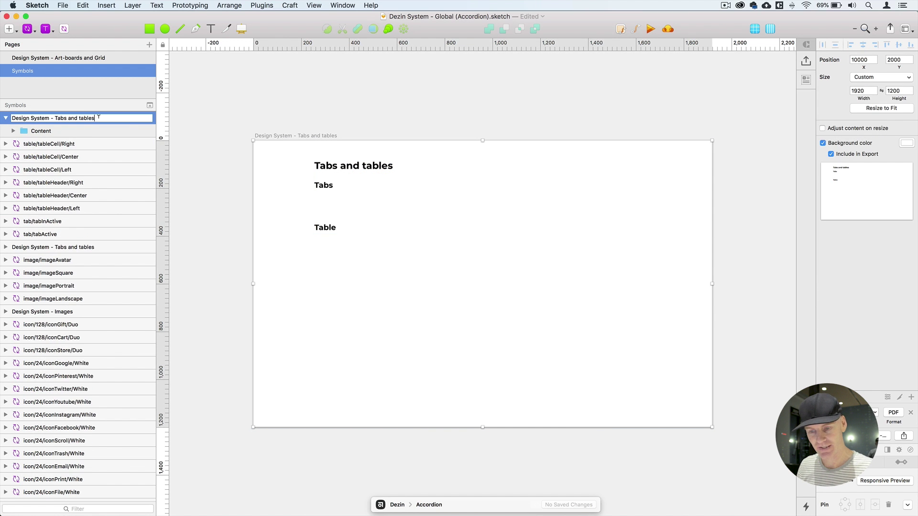
left_click_drag(95, 118, 54, 118)
type("Ac")
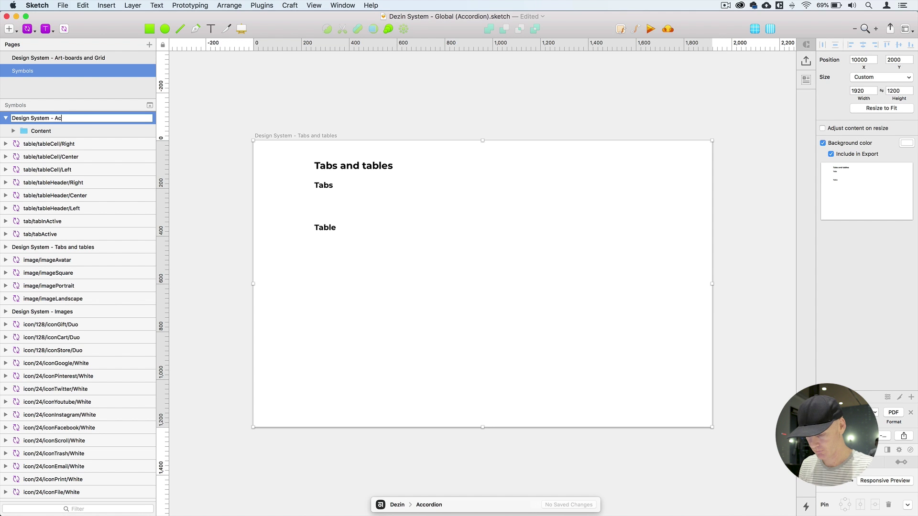
type("cordion")
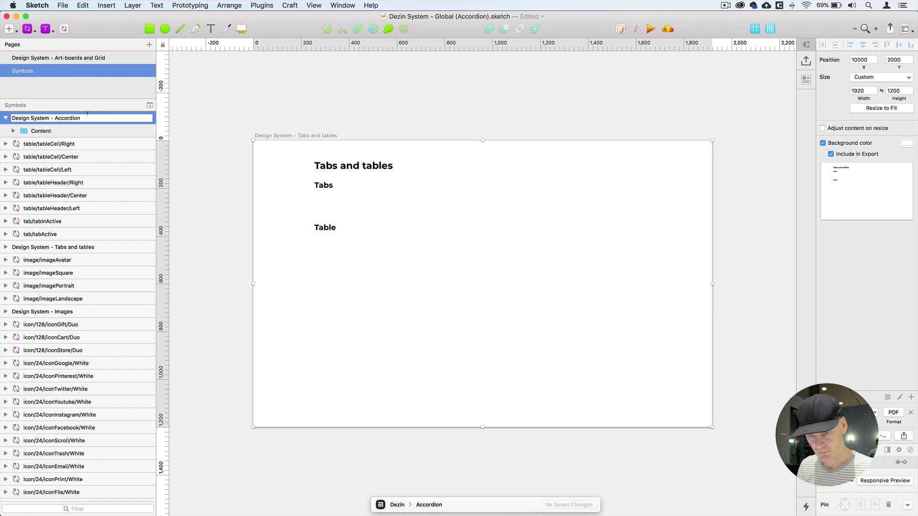
left_click_drag(82, 118, 60, 117)
left_click(348, 95)
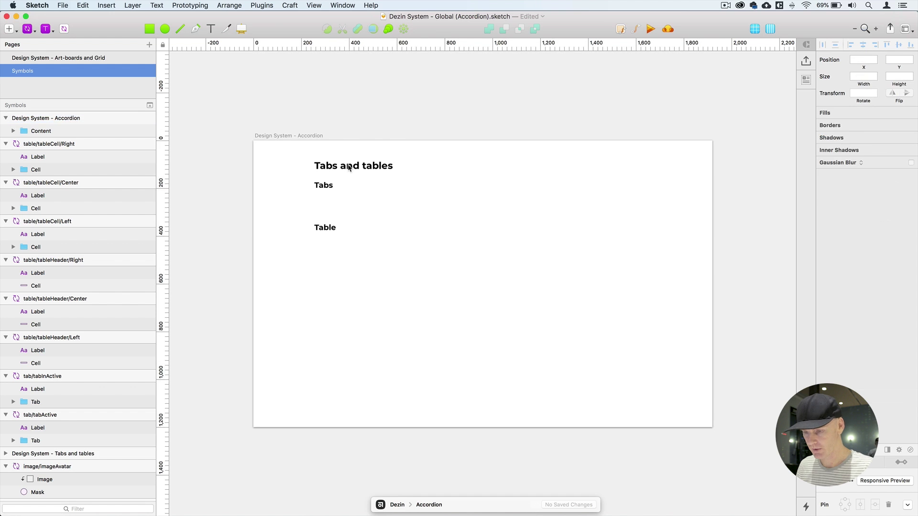
Replace the "Tabs and tables" title and the "Tabs" subheading on the new artboard with "Accordion"
double_click(351, 163)
key("cmd+a")
type("Accordion")
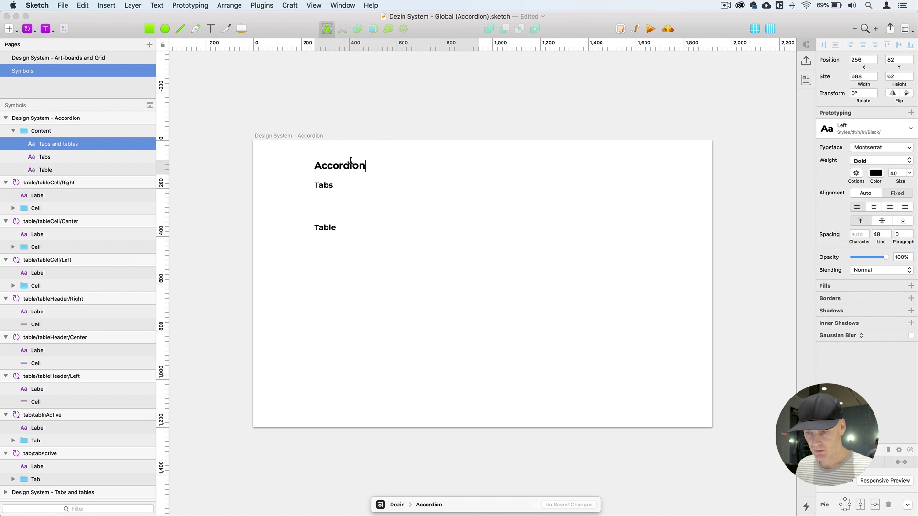
left_click(327, 185)
double_click(325, 185)
type("Accordion")
key("Escape")
Delete the "Table" subheading from the Accordion artboard
left_click(328, 228)
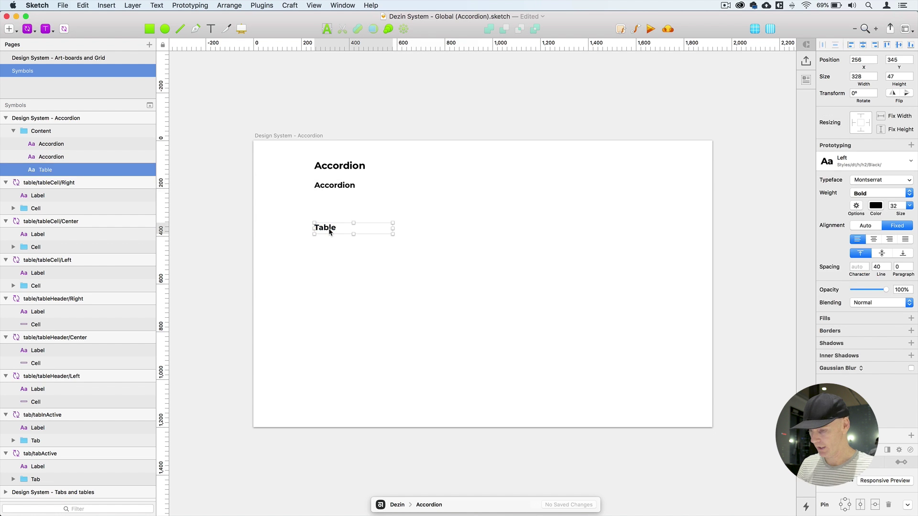
key("Delete")
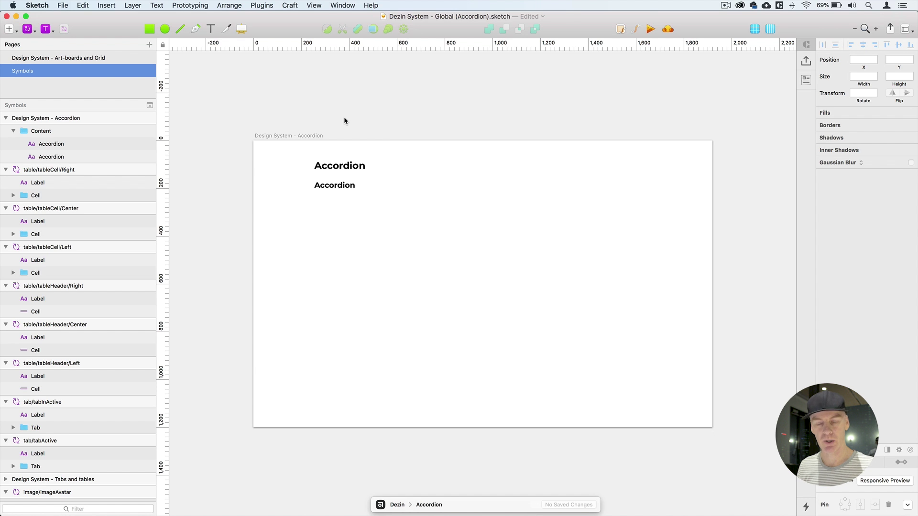
left_click(335, 186)
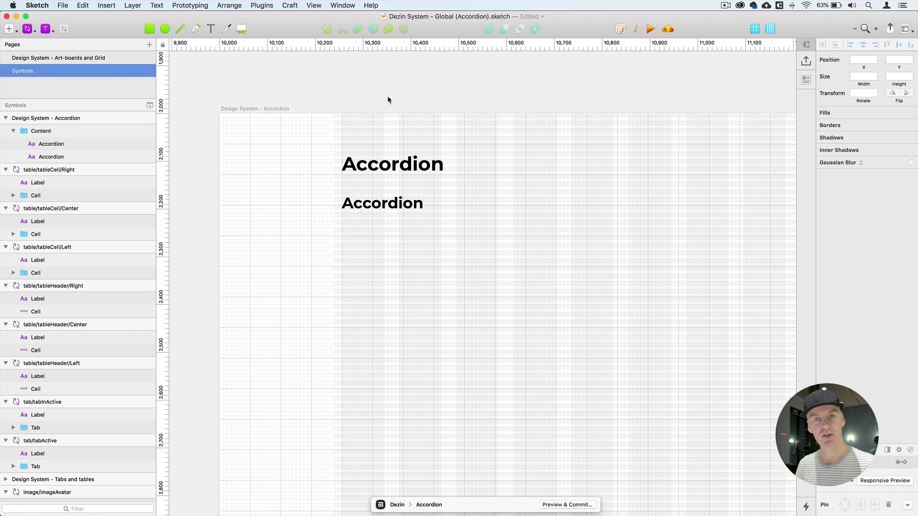
Duplicate the table/tableCell/Left symbol from the Tabs and tables artboard
scroll(362, 176, "left", 20)
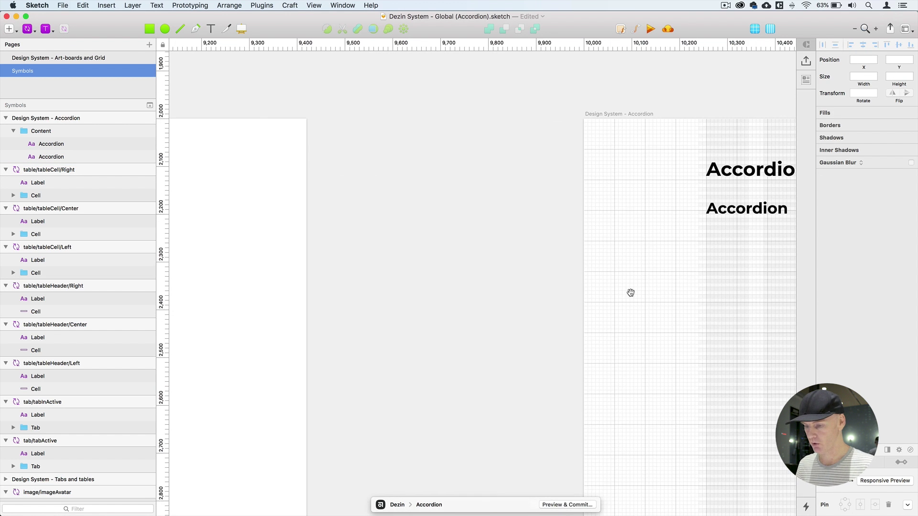
left_click(246, 306)
scroll(243, 291, "left", 5)
left_click(237, 273)
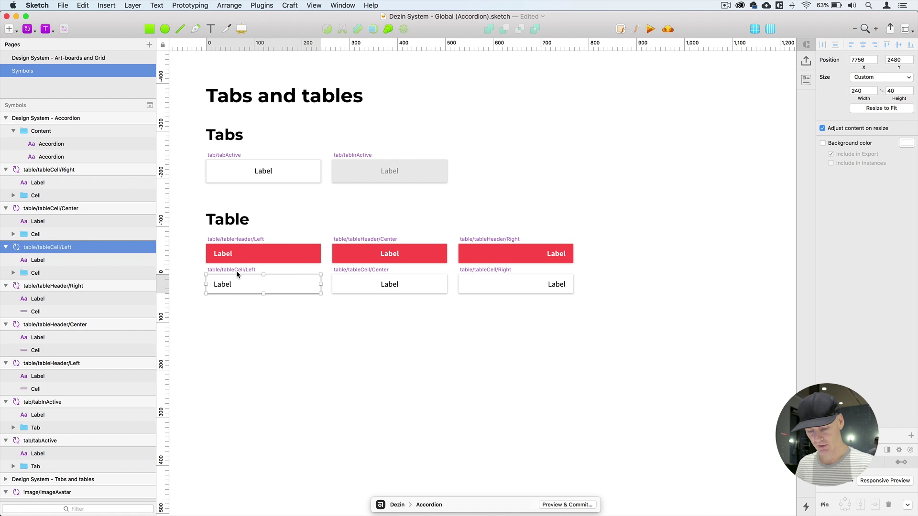
key("super+d")
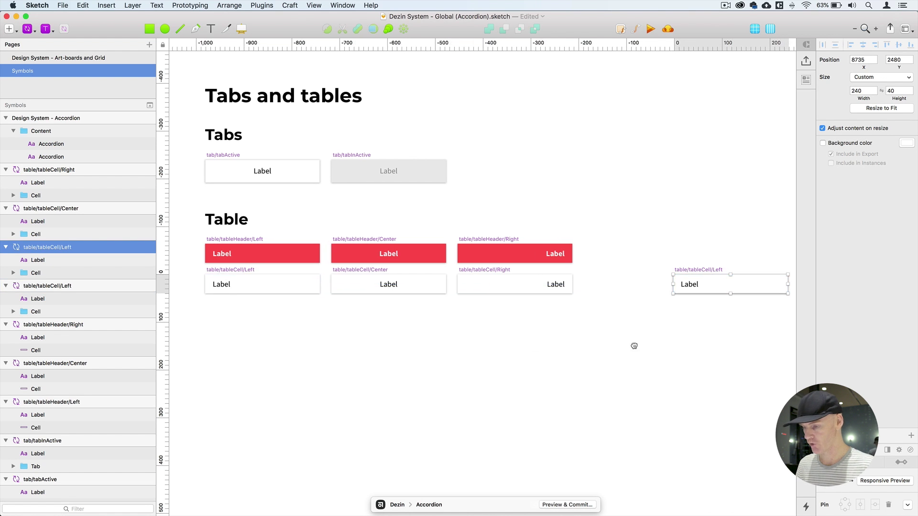
Move the duplicated cell symbol onto the Accordion artboard beneath the Accordion subheading, at X 10256 and Y 2240
left_click_drag(633, 345, 216, 338)
key("super+minus")
left_click_drag(402, 344, 330, 283)
left_click_drag(292, 210, 653, 159)
key("super+2")
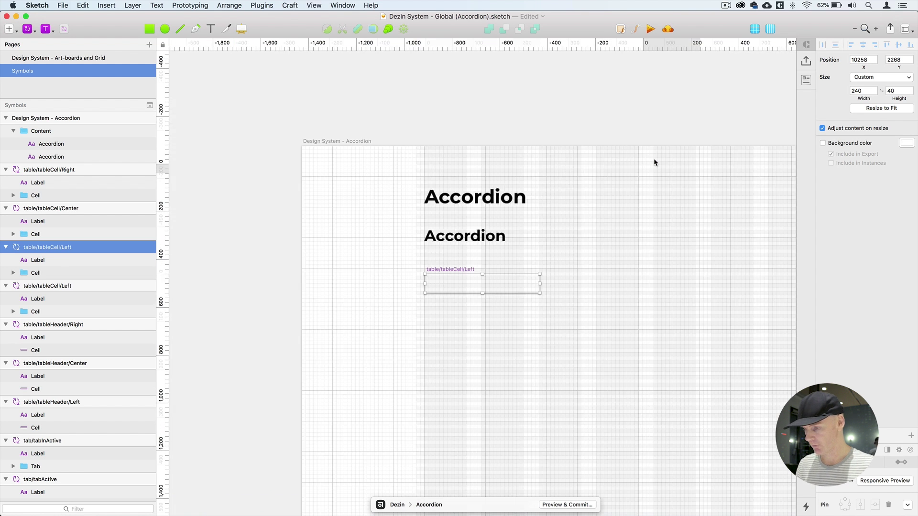
scroll(350, 237, "left", 3)
left_click_drag(322, 235, 319, 214)
key("super+minus")
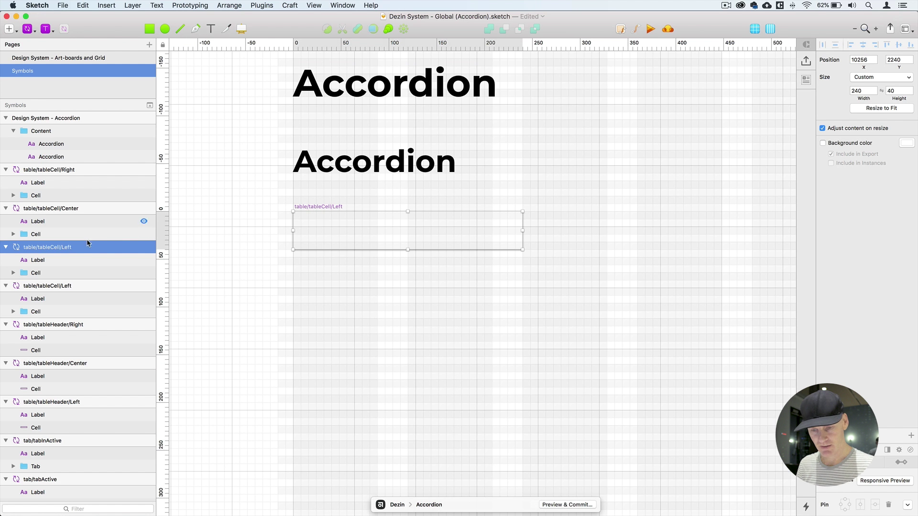
Rename the duplicated cell symbol as "accordion/accordionItem"
double_click(48, 246)
type("accordion/accordionItem")
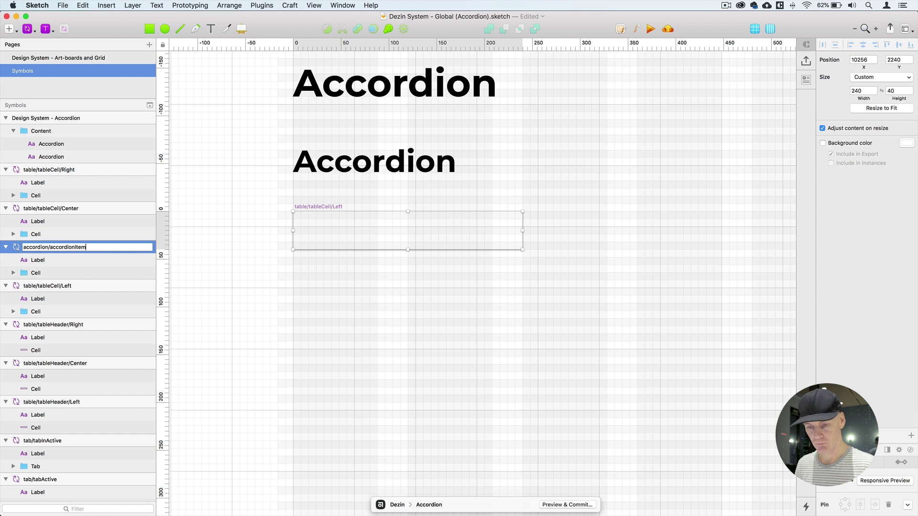
key("Return")
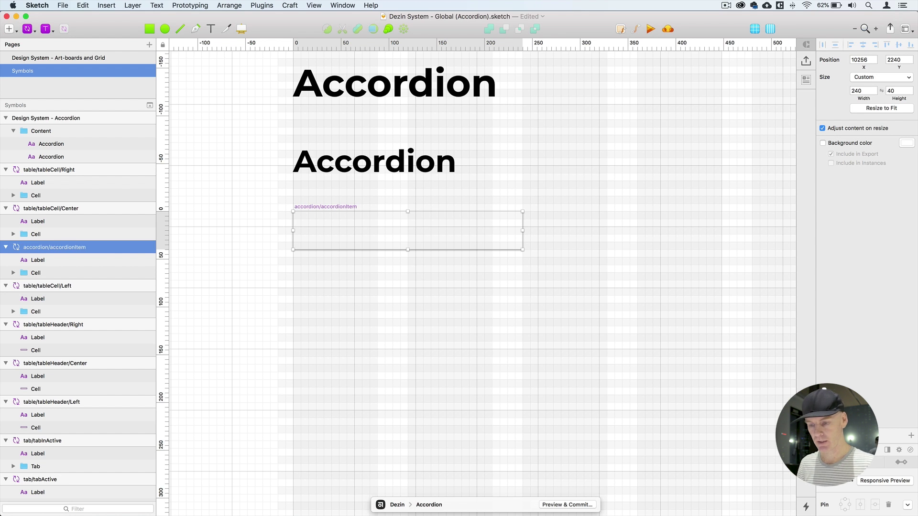
Collapse the layer list and move the accordion/accordionItem symbol to the top, above the Design System - Accordion artboard
left_click(196, 214)
left_click(37, 248)
key("shift+super+c")
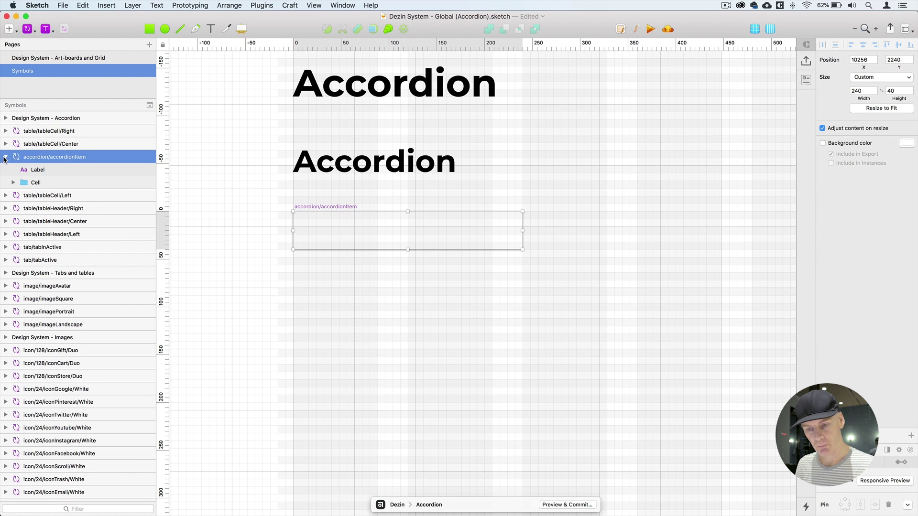
left_click(4, 158)
left_click_drag(47, 158, 38, 116)
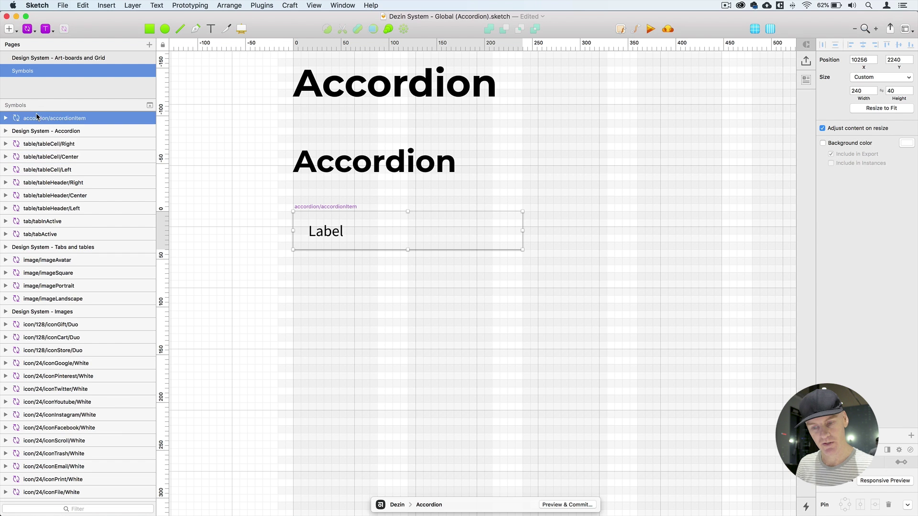
Draw a 240 × 40 rectangle covering the whole accordion/accordionItem symbol, above its Label layer
left_click(5, 118)
left_click(56, 132)
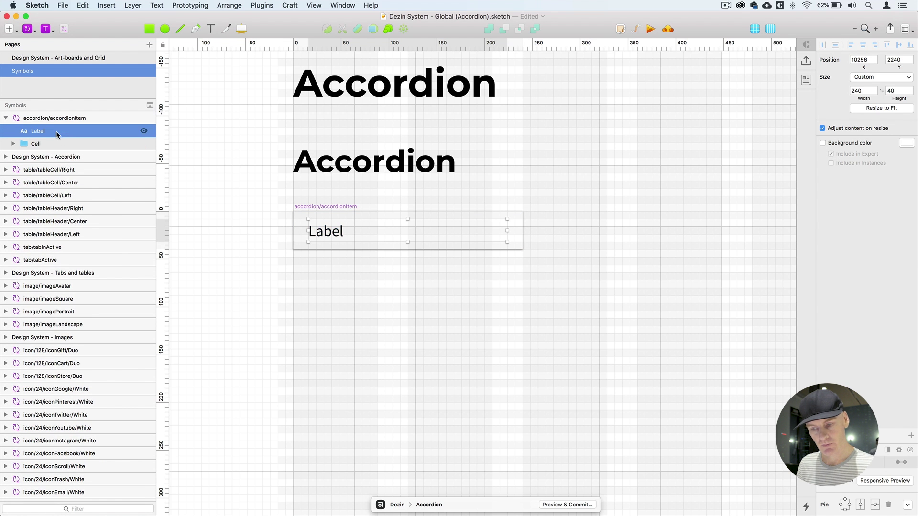
left_click(150, 29)
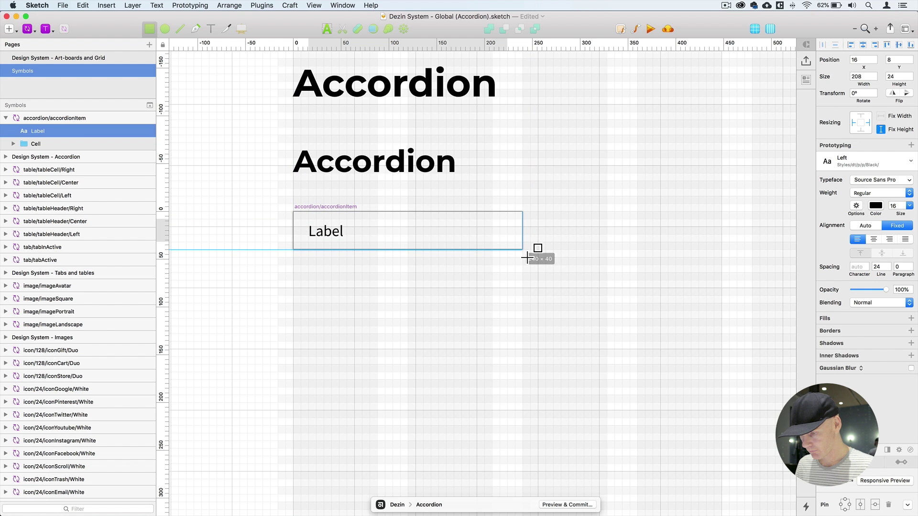
left_click_drag(524, 254, 293, 211)
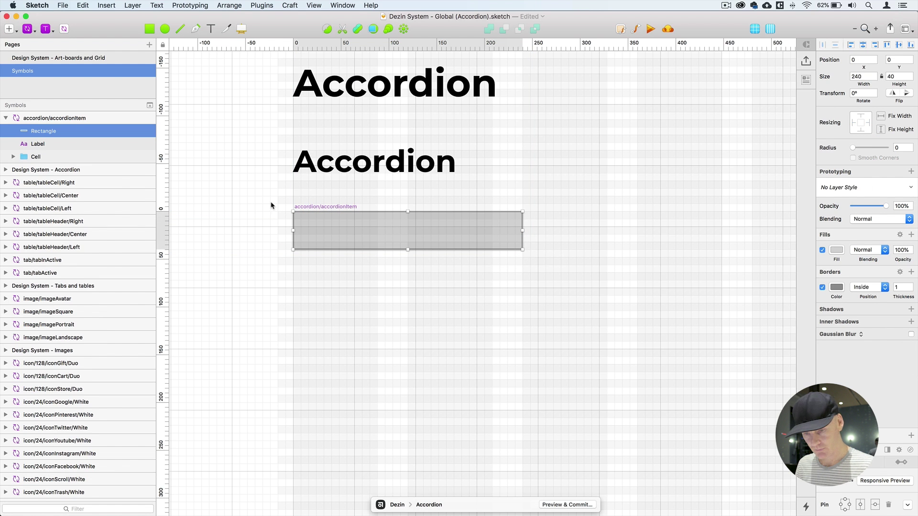
Apply the colourWhite layer style to the new rectangle and place it beneath the Label layer
left_click(877, 187)
mouse_move(856, 214)
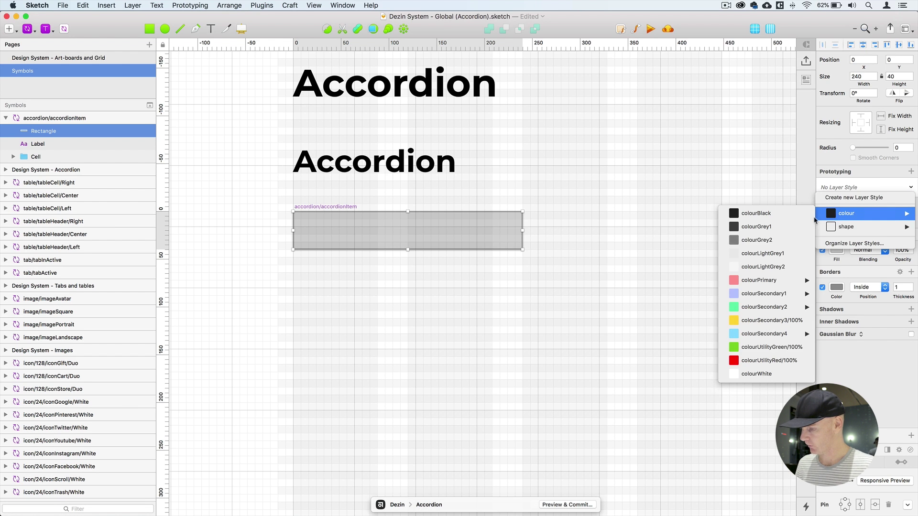
key("Return")
left_click_drag(40, 135, 33, 150)
Delete the Cell group from the accordion item symbol and rename its rectangle as "BG"
left_click(42, 156)
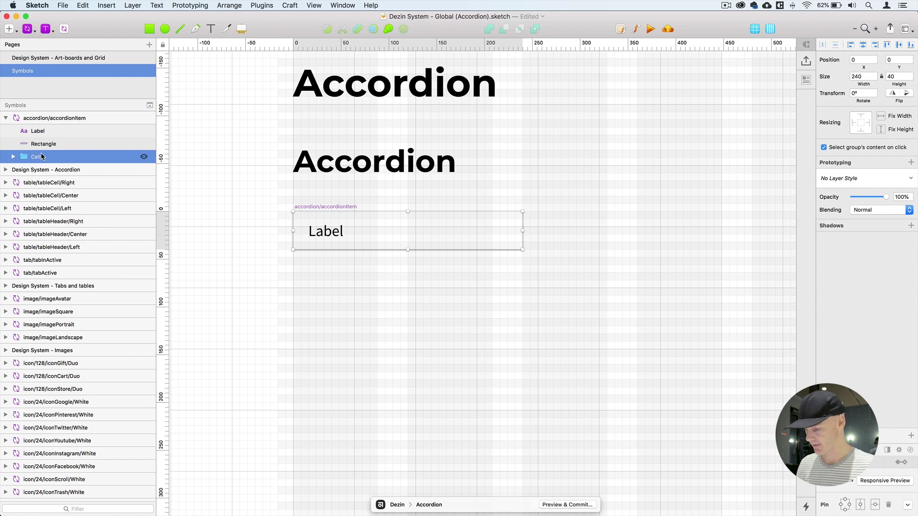
key("Delete")
left_click(40, 132)
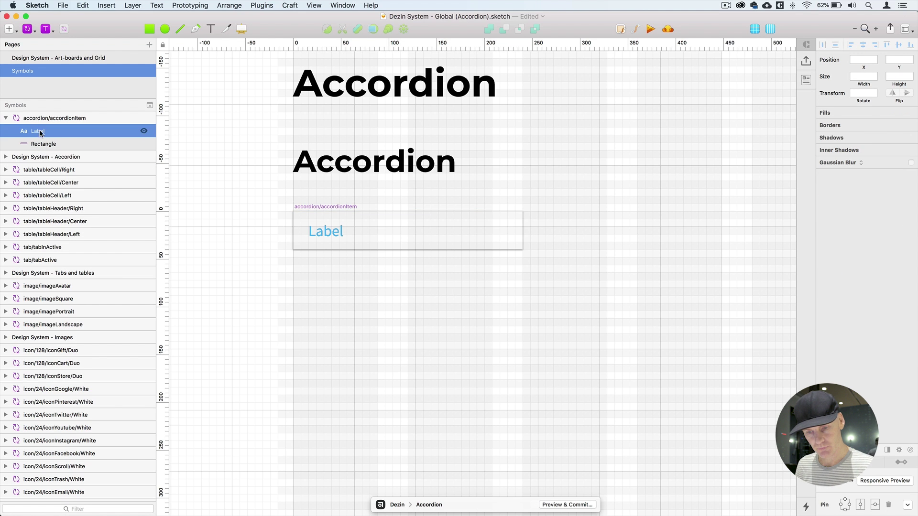
left_click(42, 144)
double_click(42, 144)
type("BG")
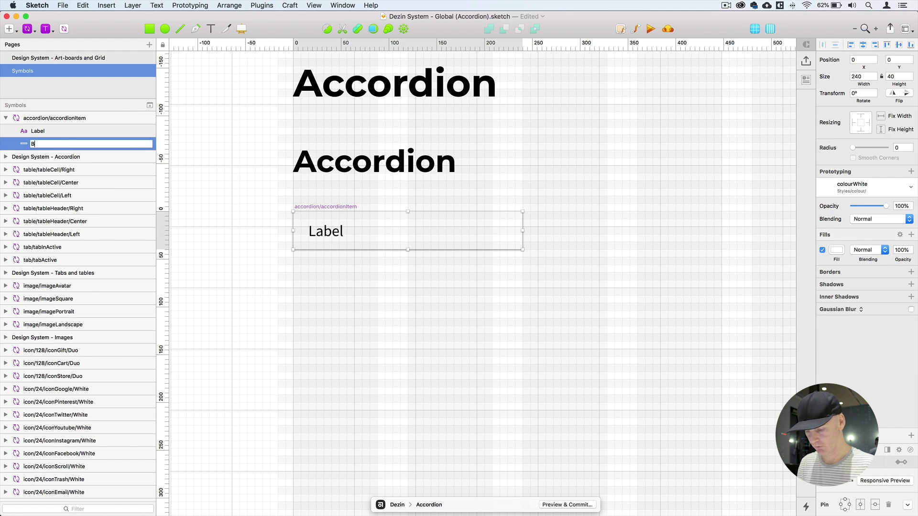
key("Return")
Set the width of the accordion/accordionItem symbol to 688
left_click(69, 133)
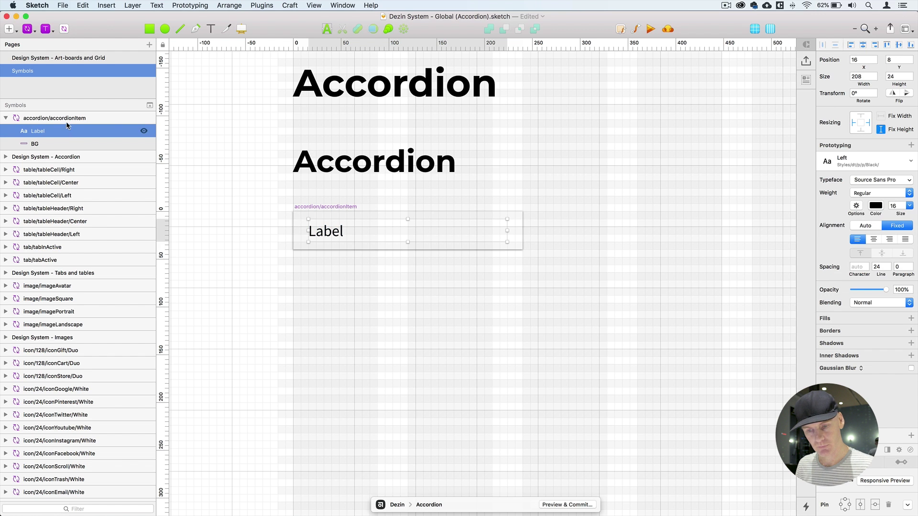
left_click(67, 120)
left_click(864, 88)
type("688")
key("Return")
Hide the layout columns and the grid on the Design System - Accordion artboard
left_click(392, 382)
key("super+minus")
left_click_drag(477, 378, 393, 373)
left_click(373, 221)
left_click(772, 29)
left_click(757, 30)
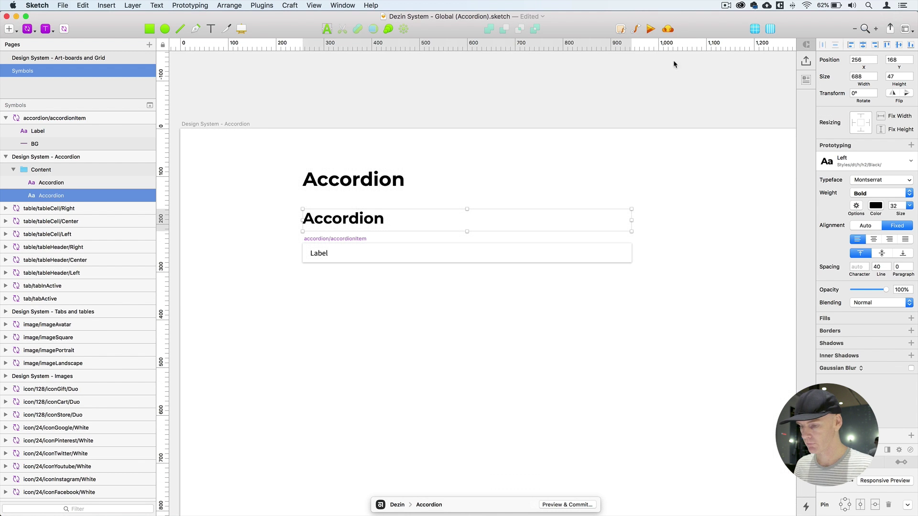
Insert the icon/24/iconArrowD/Black symbol at the right end of the accordion item, above its Label layer
key("super+plus")
left_click_drag(534, 228, 631, 161)
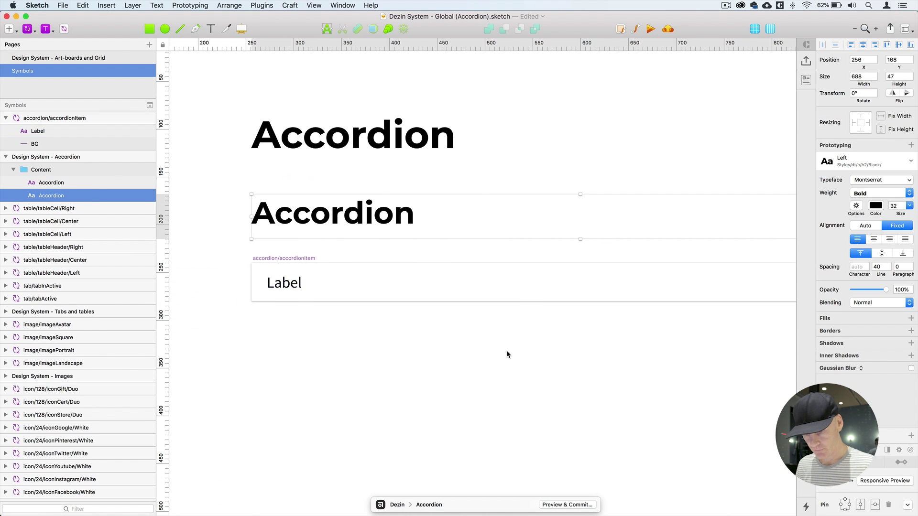
left_click(508, 352)
left_click(293, 283)
scroll(377, 280, "right", 10)
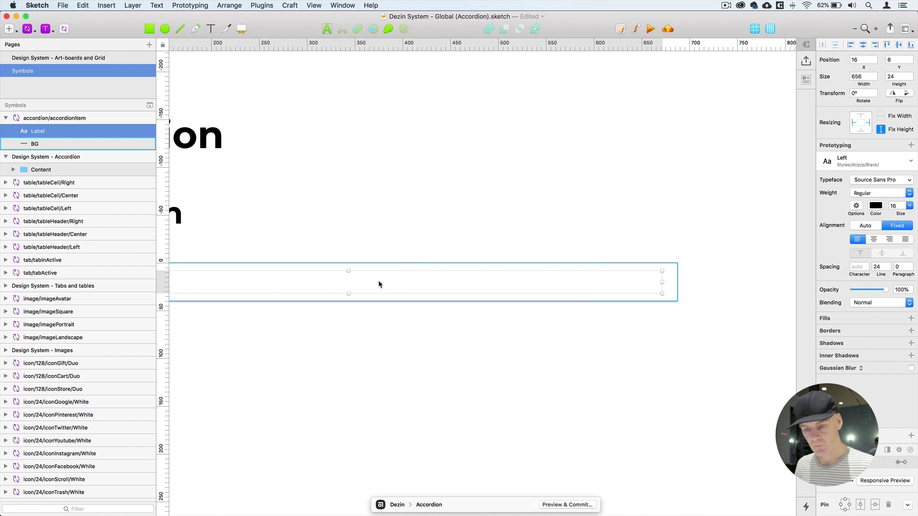
left_click(29, 29)
mouse_move(69, 97)
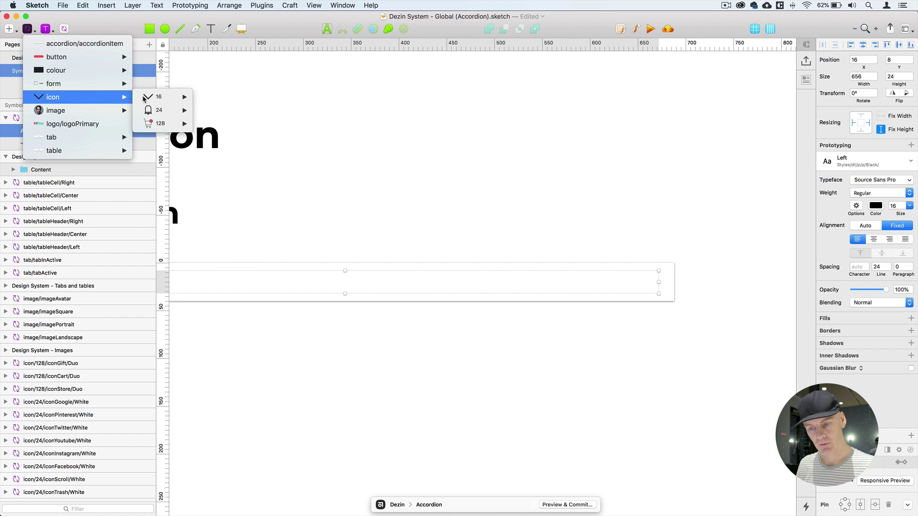
mouse_move(158, 110)
mouse_move(238, 99)
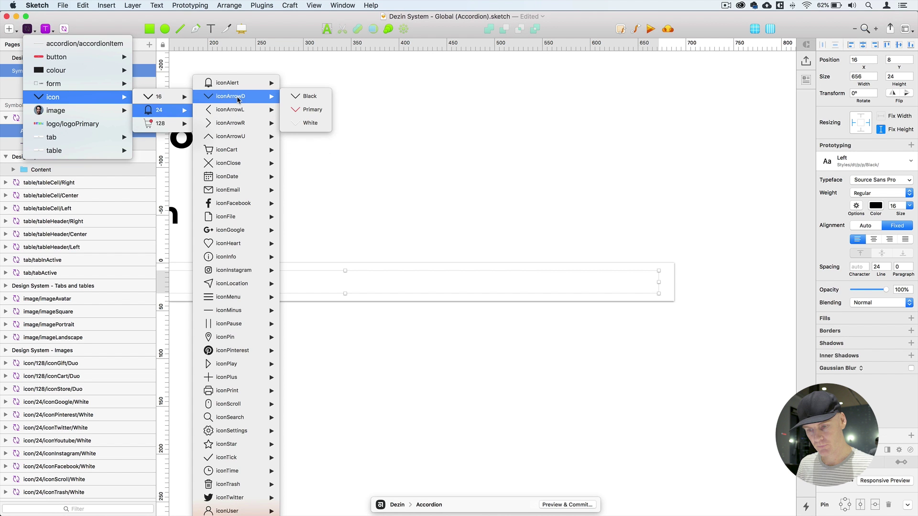
left_click(306, 96)
left_click(653, 283)
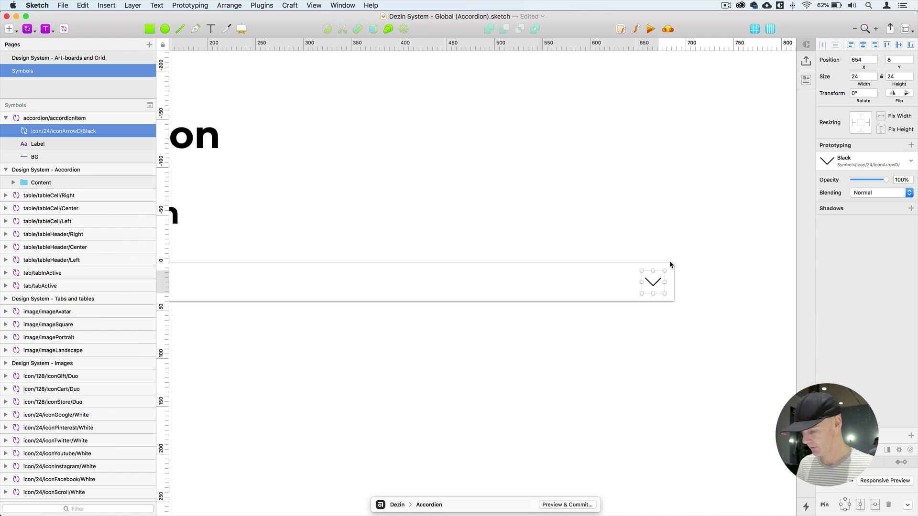
Show the grid on the accordion item symbol with 8 px blocks and thick lines every 8 blocks
key("ctrl+g")
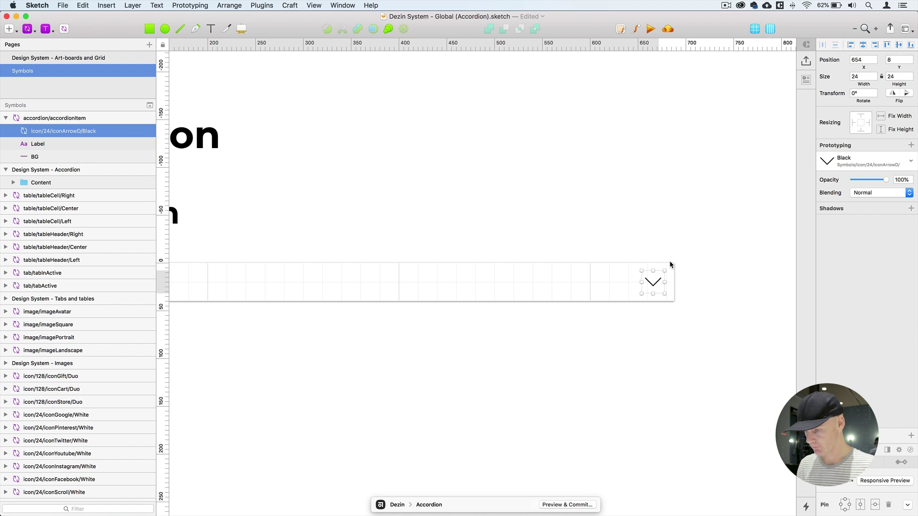
right_click(403, 45)
left_click(433, 84)
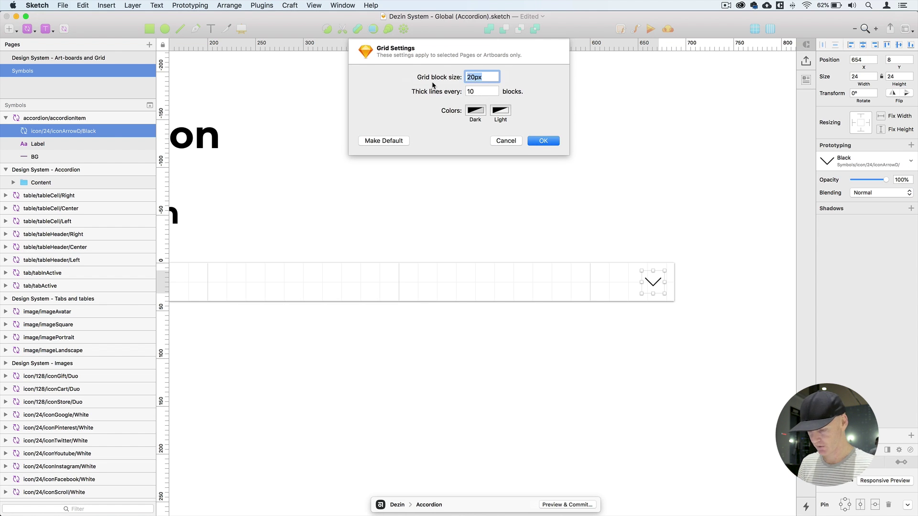
type("8")
key("Tab")
type("8")
key("Return")
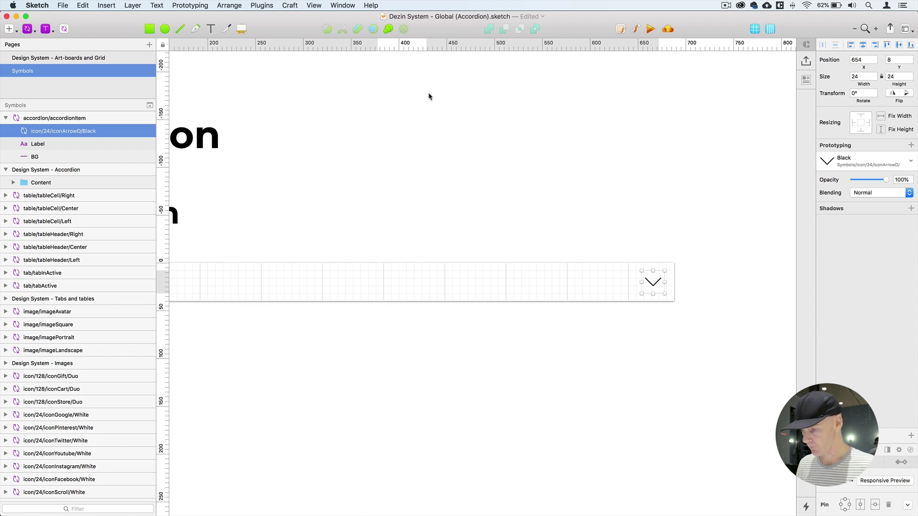
Move the down-arrow icon to X 648 so it sits 16 px from the item's right edge
key("super+plus")
left_click_drag(476, 164, 493, 134)
left_click_drag(503, 251, 491, 251)
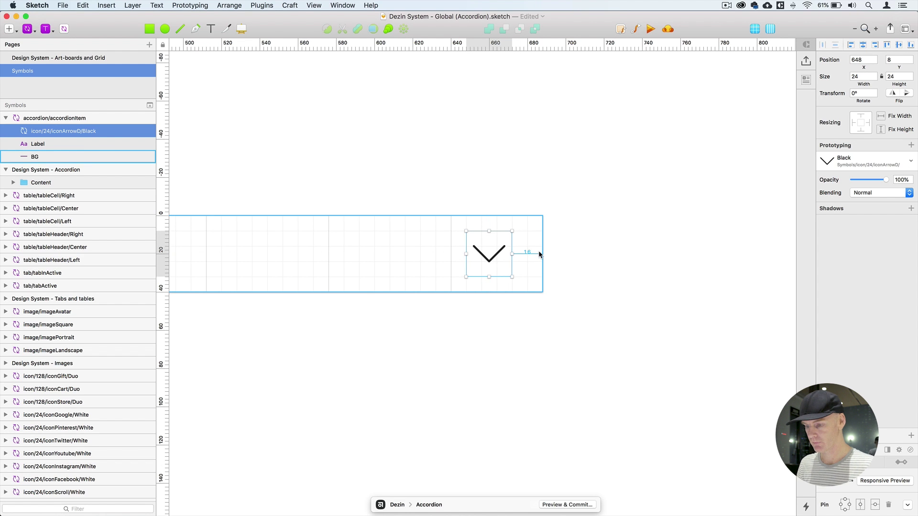
Shorten the accordion item's Label text box to a width of 616 so it ends before the arrow icon
left_click(402, 254)
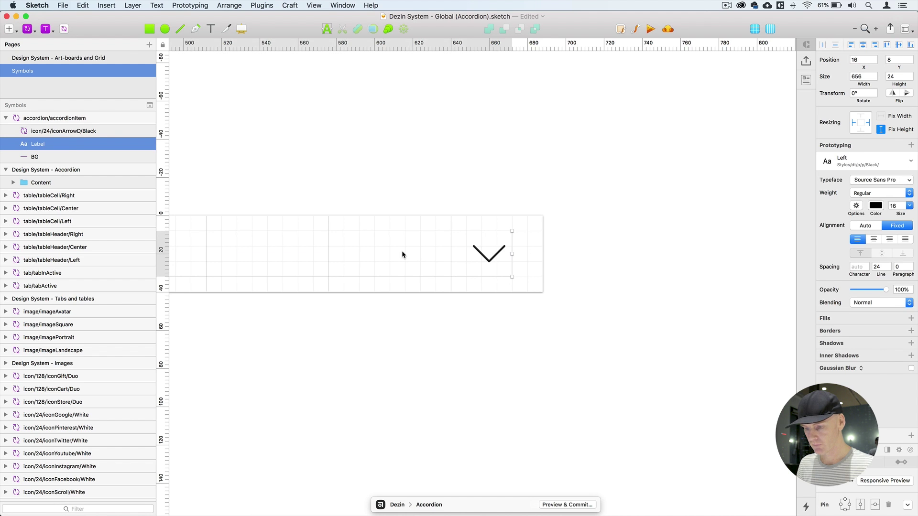
left_click_drag(516, 257, 436, 260)
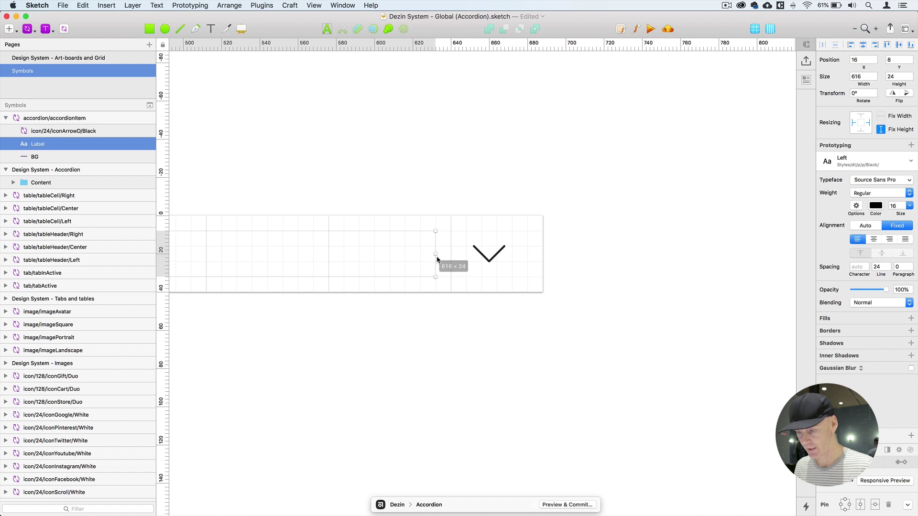
key("super+minus")
key("space")
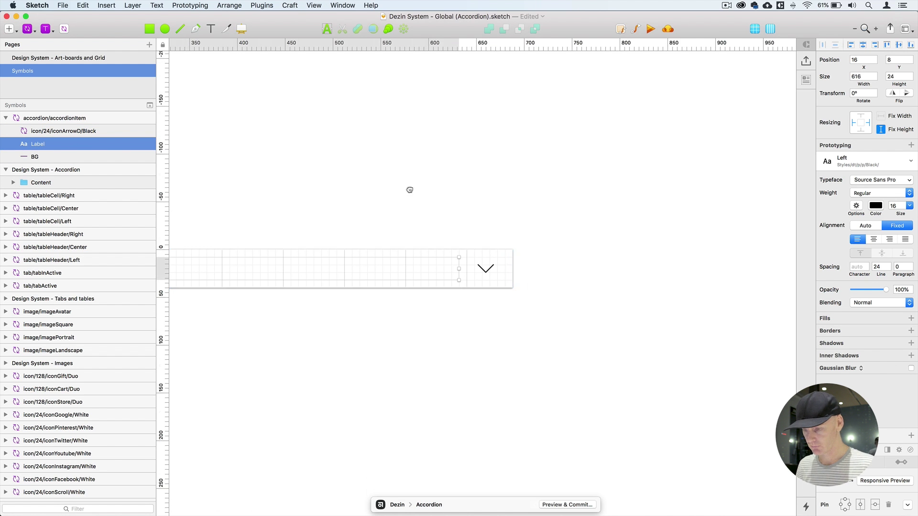
left_click_drag(410, 191, 586, 166)
left_click(395, 201)
left_click(312, 235)
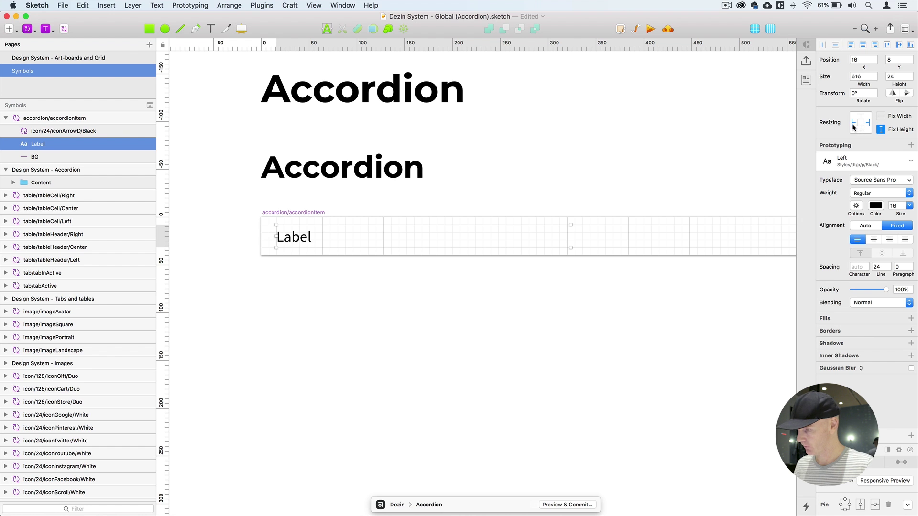
Pin the down-arrow icon to the right edge of the accordion item and fix its width and height
scroll(547, 217, "right", 10)
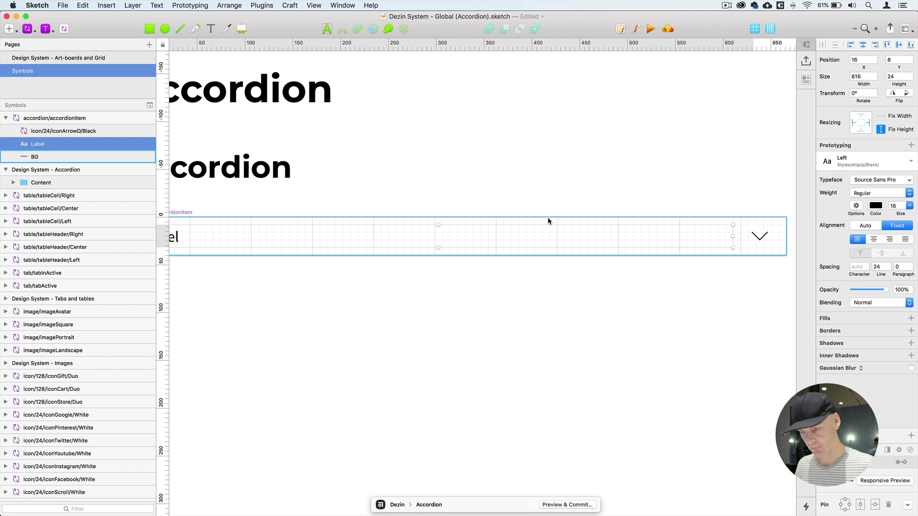
left_click(381, 238)
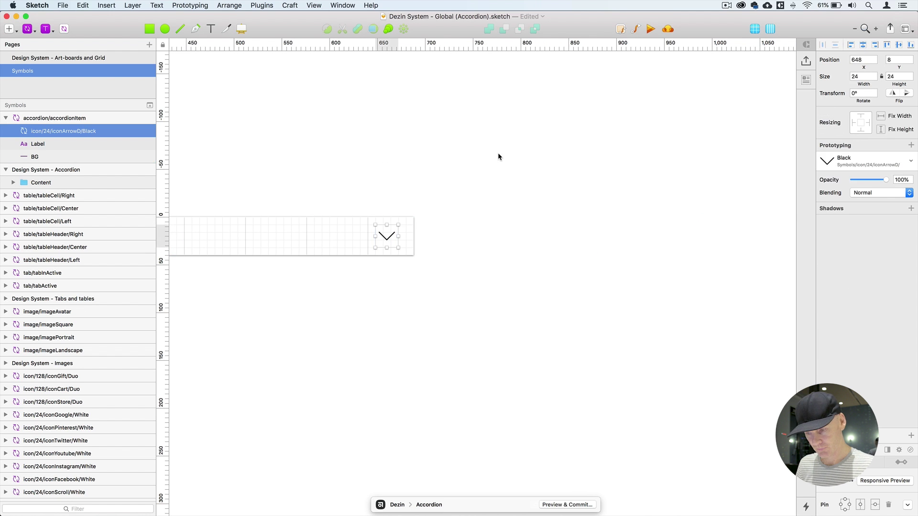
left_click(869, 123)
left_click(880, 116)
left_click(881, 129)
left_click(402, 167)
left_click_drag(327, 180, 596, 170)
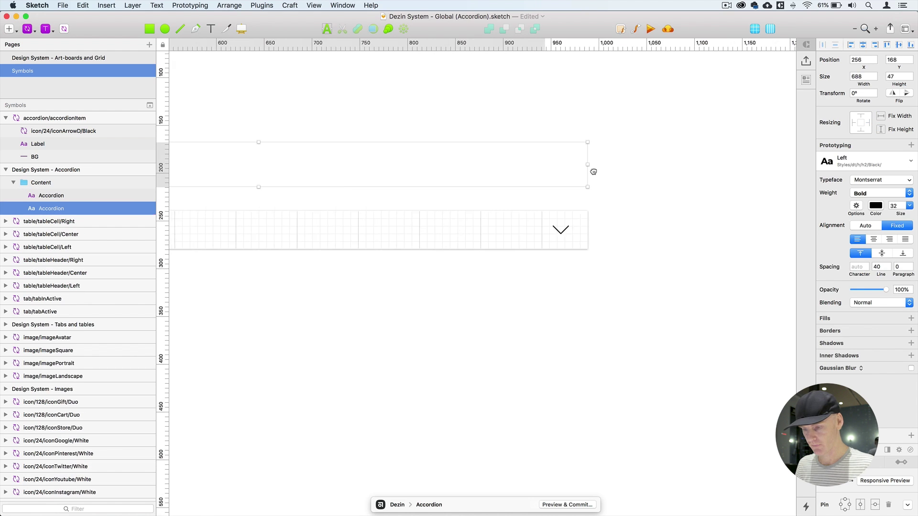
key("super+minus")
scroll(462, 216, "down", 2)
scroll(462, 216, "left", 1)
left_click(490, 265)
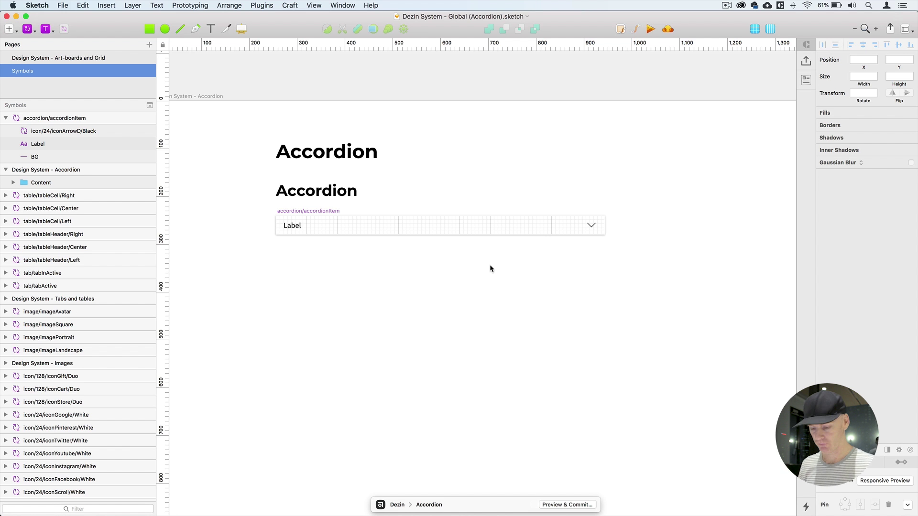
Draw a horizontal line about 106 px long just above the Label text in the accordion item
key("super+plus")
left_click_drag(490, 266, 594, 330)
key("super+plus")
scroll(539, 338, "left", 6)
scroll(539, 338, "up", 1)
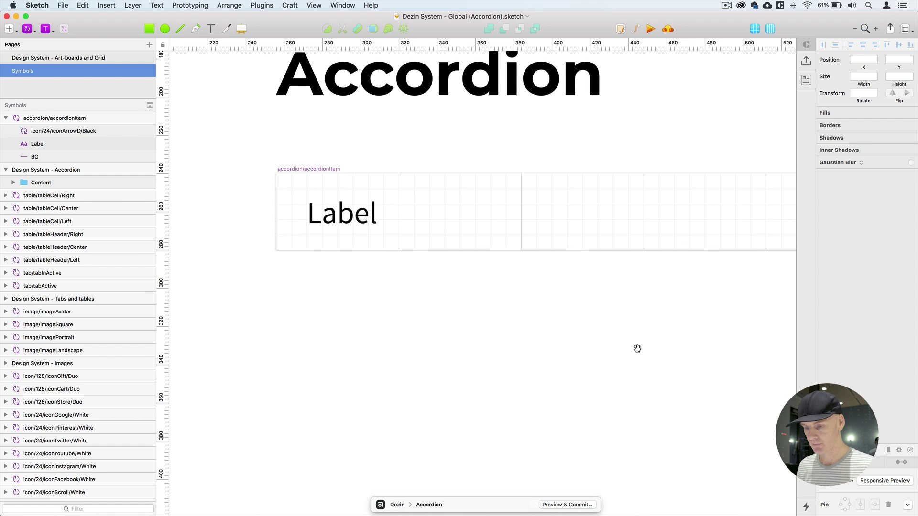
key("l")
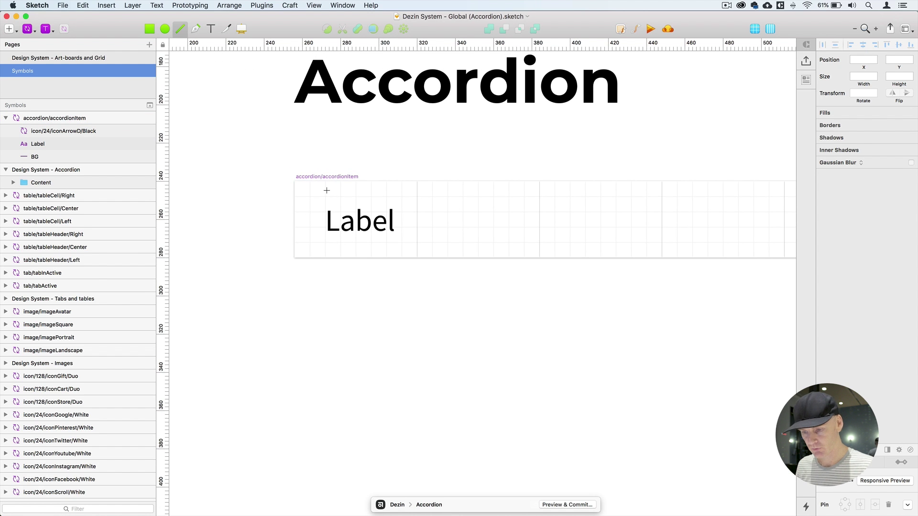
left_click_drag(325, 187, 328, 190)
left_click_drag(520, 193, 525, 195)
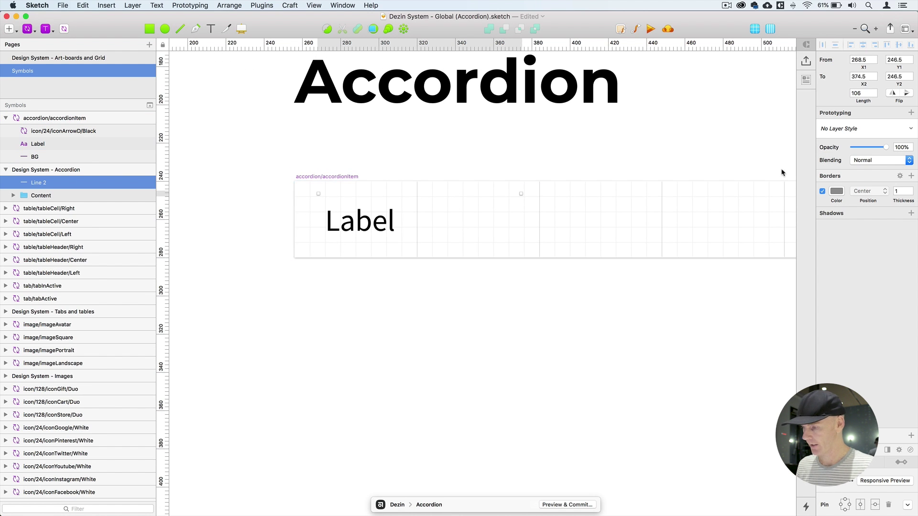
Apply the shared layer style shape/lineLightGrey1/1px/Center to the new line
left_click(851, 129)
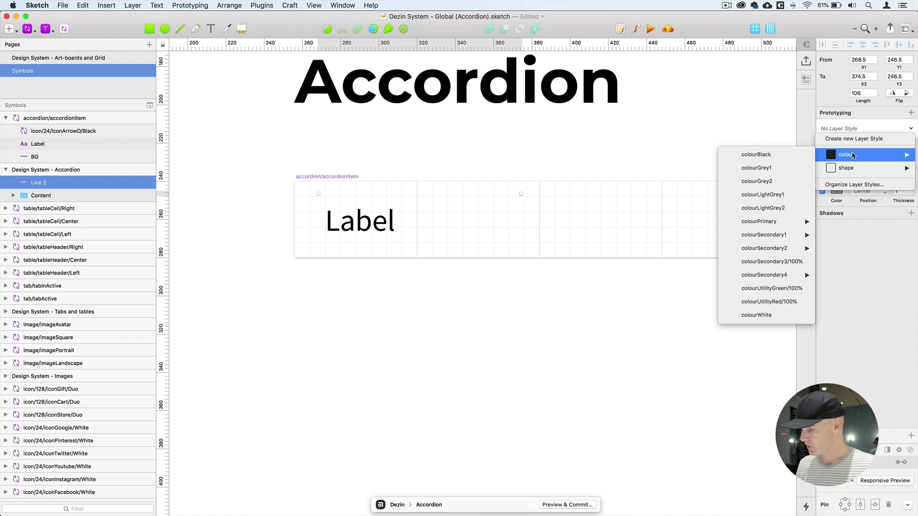
mouse_move(847, 167)
mouse_move(796, 211)
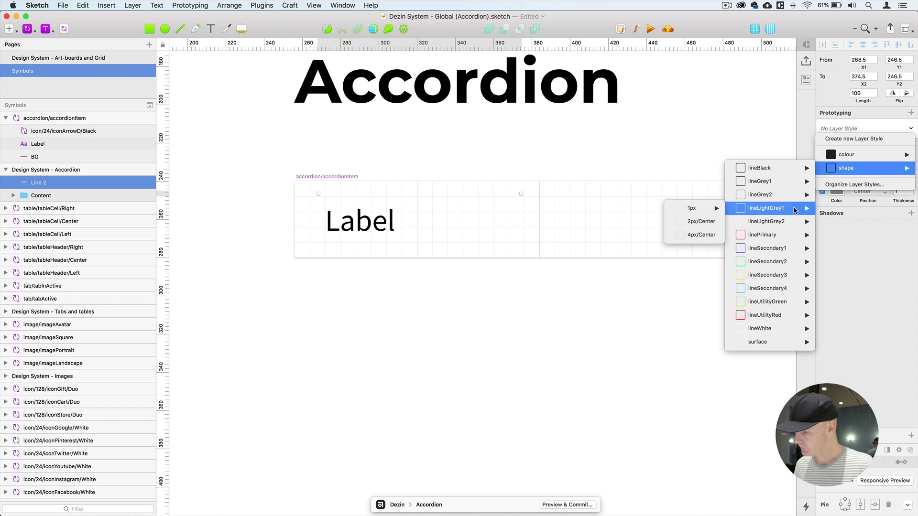
mouse_move(693, 207)
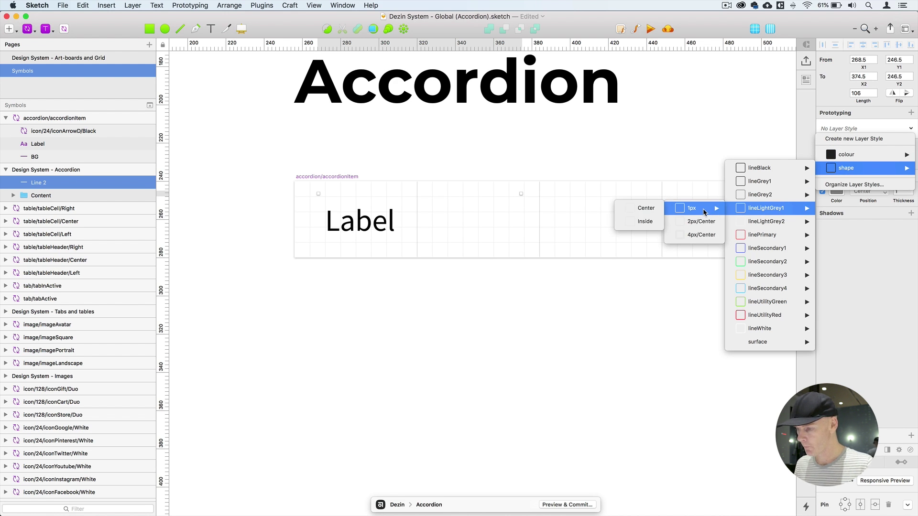
left_click(638, 214)
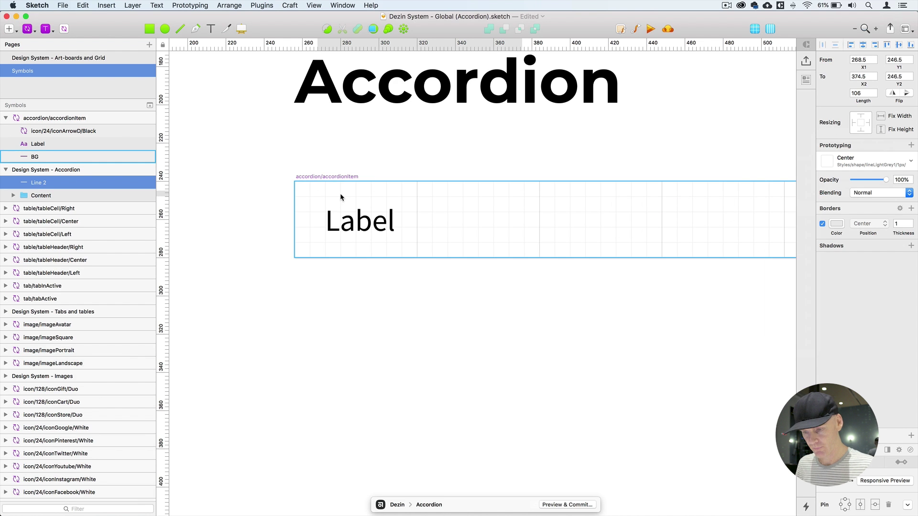
Place the line above BG inside the accordion/accordionItem symbol and start it at the symbol's top-left corner, X1 0 and Y1 0.5
left_click_drag(39, 185, 37, 164)
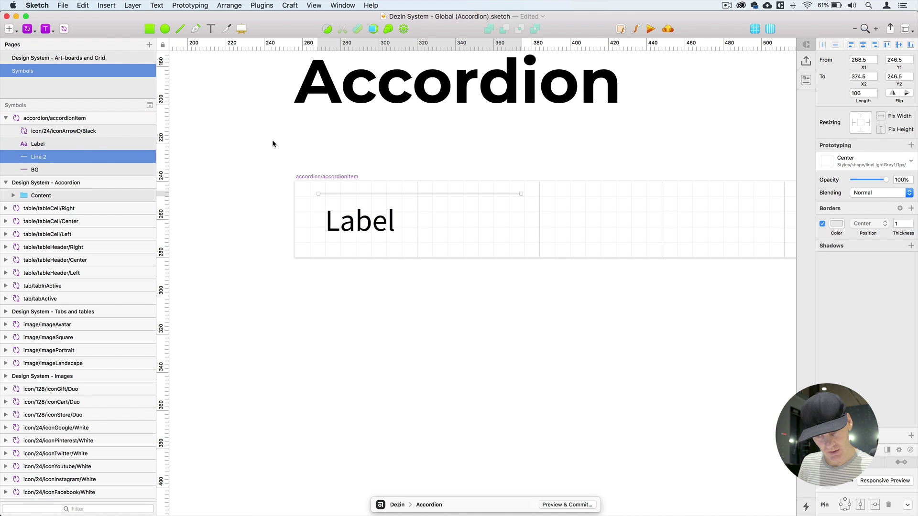
key("super+plus")
left_click_drag(305, 164, 342, 118)
left_click_drag(348, 235, 300, 212)
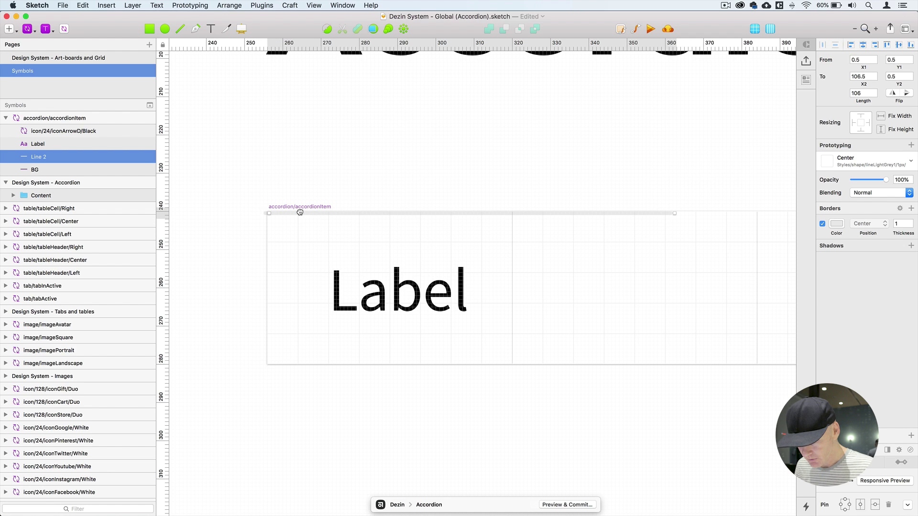
left_click(851, 54)
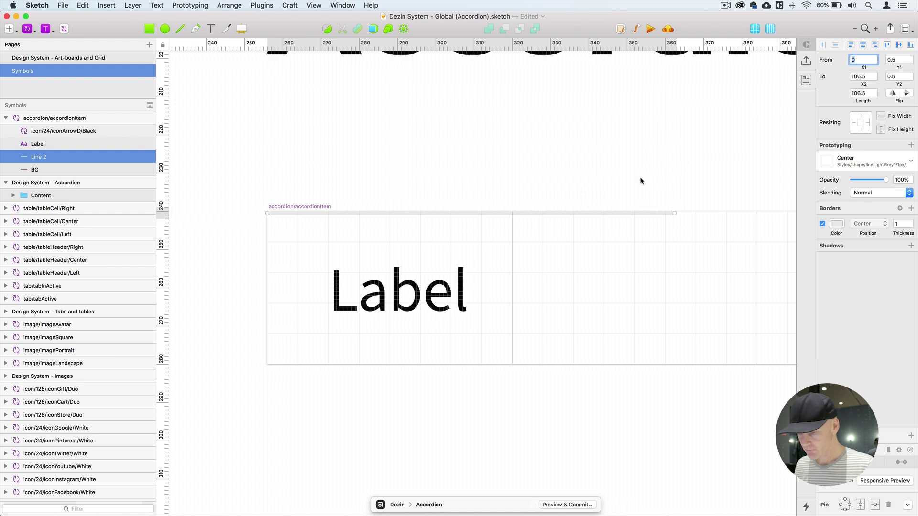
left_click(588, 217)
left_click(586, 213)
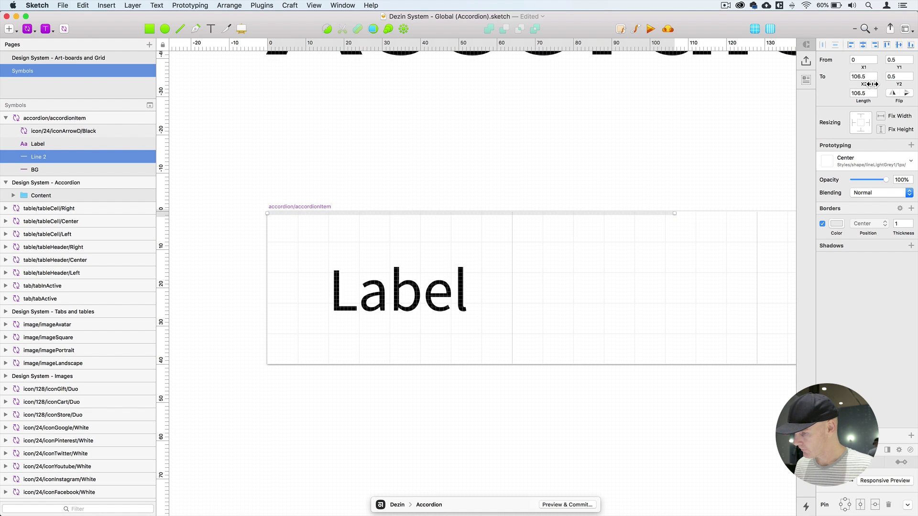
Set the line's length to 688 so it spans the full width of the accordion item
left_click(862, 76)
left_click(860, 92)
type("688")
key("Return")
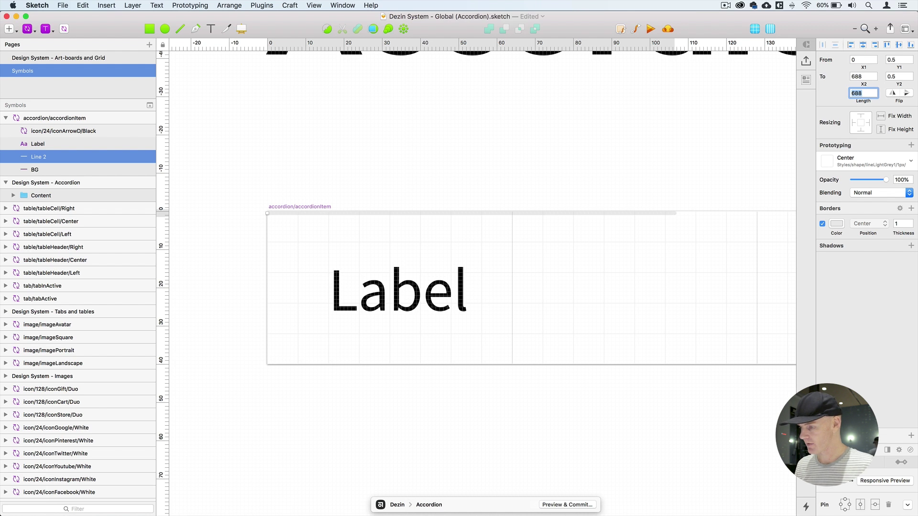
Group the light grey top line on its own and name the group border/borderHorz
key("super+minus")
key("super+minus")
left_click_drag(594, 175, 444, 73)
left_click(492, 218)
left_click_drag(633, 243, 435, 139)
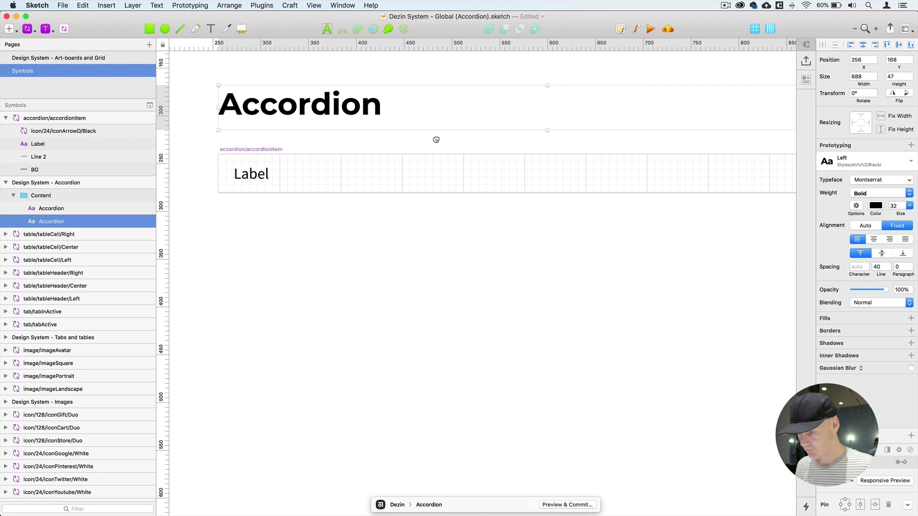
left_click(434, 157)
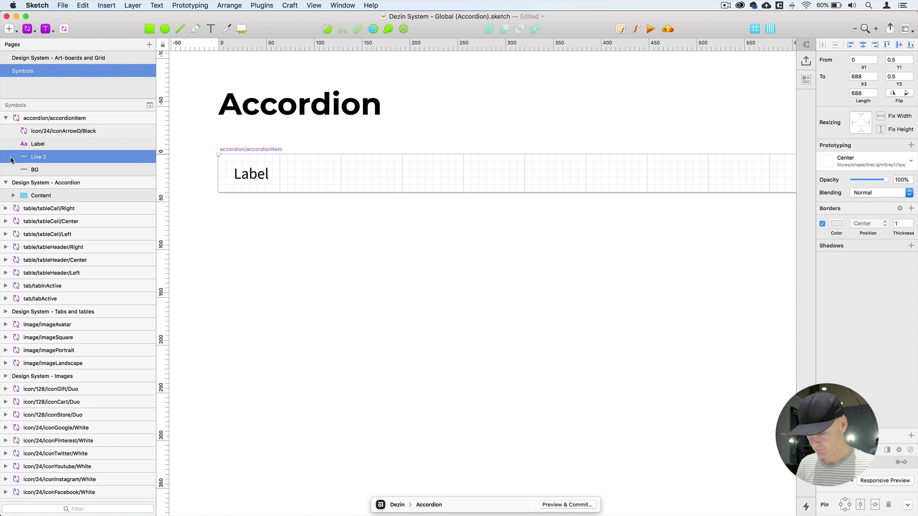
key("super+g")
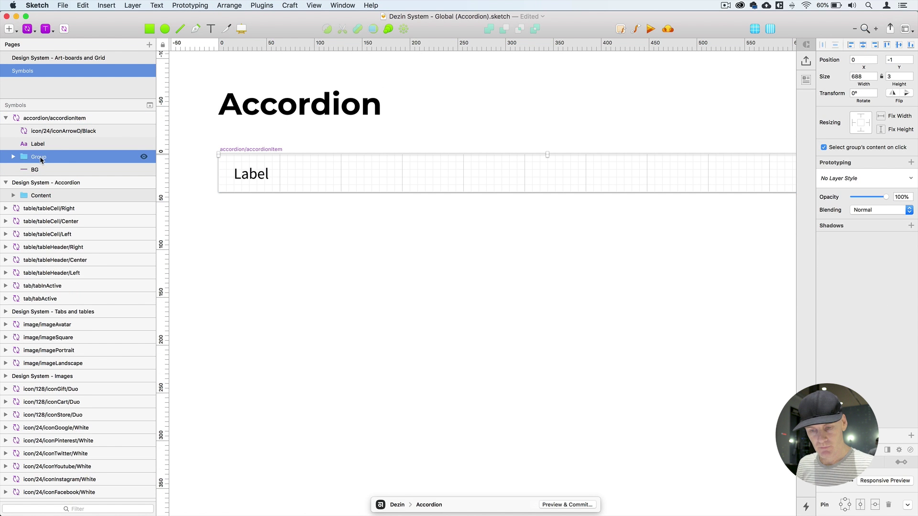
double_click(58, 152)
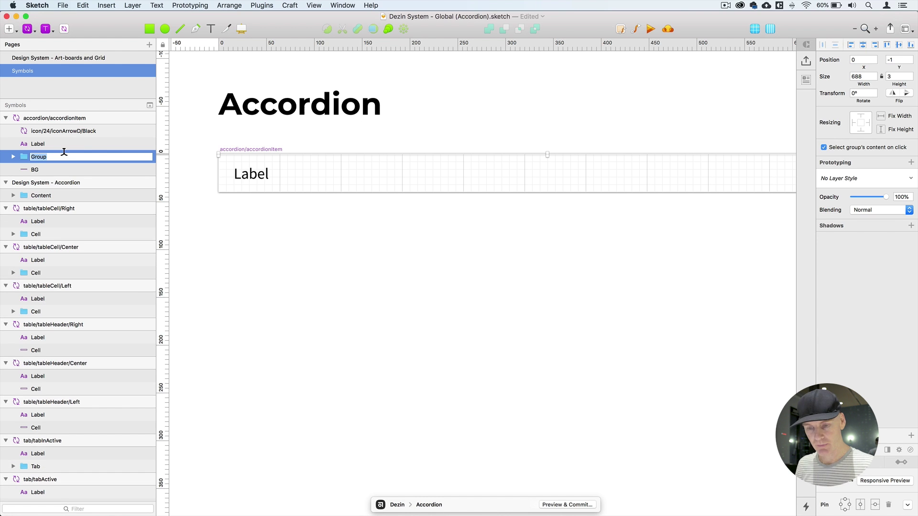
type("border/borderHorz")
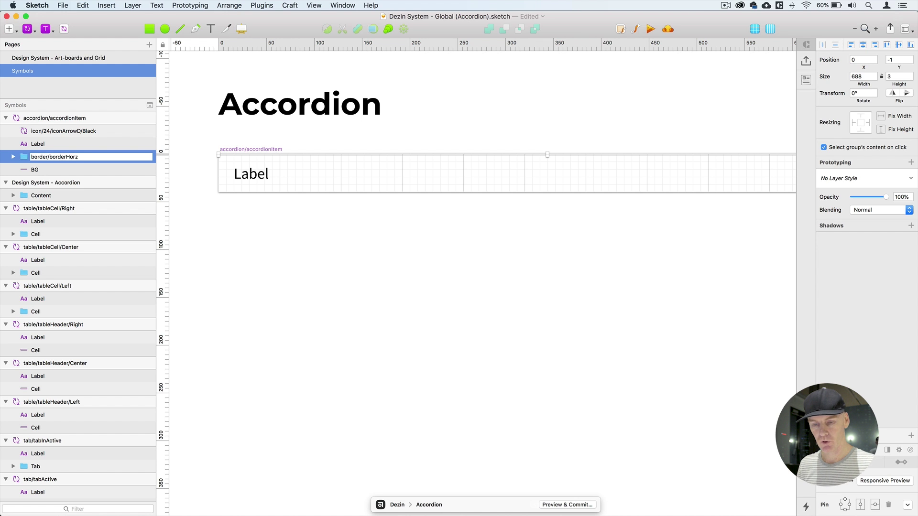
key("Return")
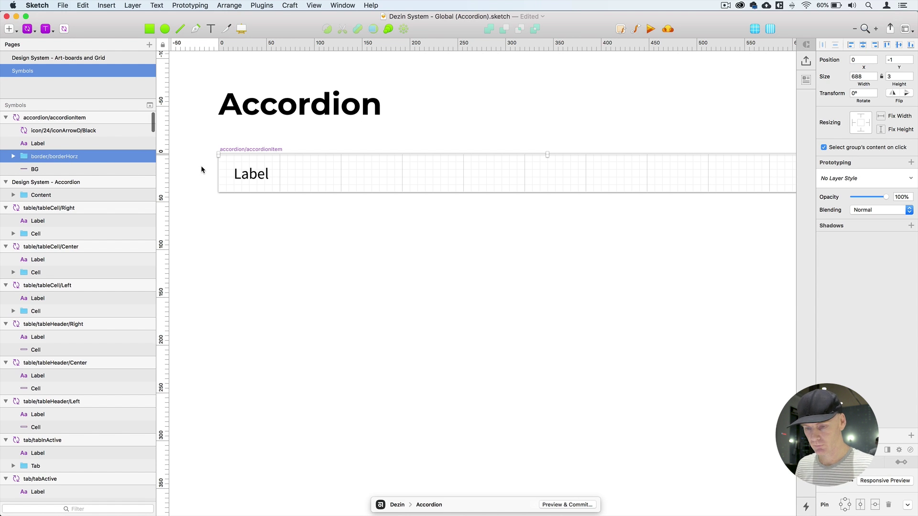
Convert the border/borderHorz group into a symbol and move its master onto the Accordion artboard, below the accordion item
left_click(64, 30)
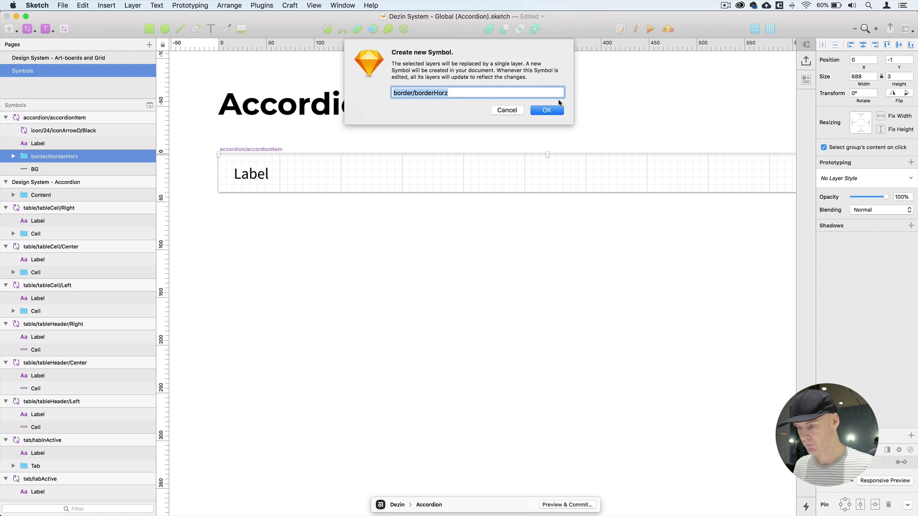
key("Return")
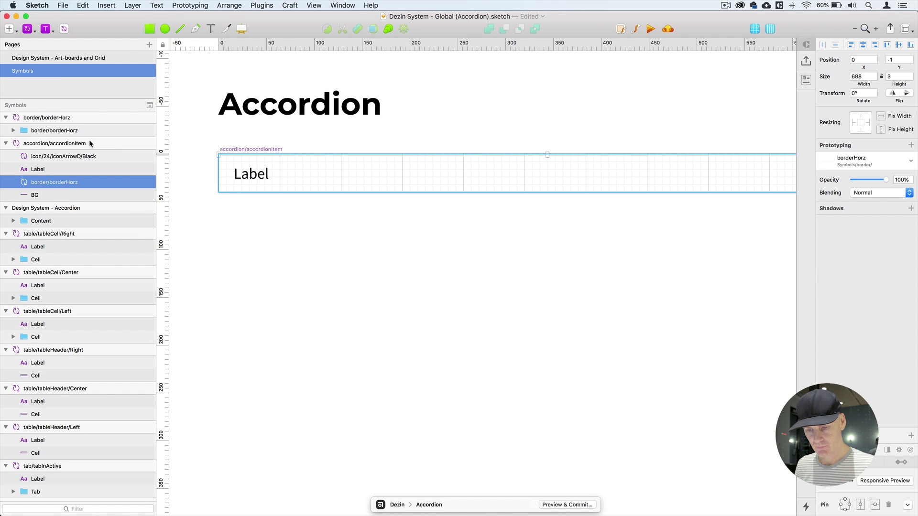
key("super+minus")
key("super+minus")
key("super+minus")
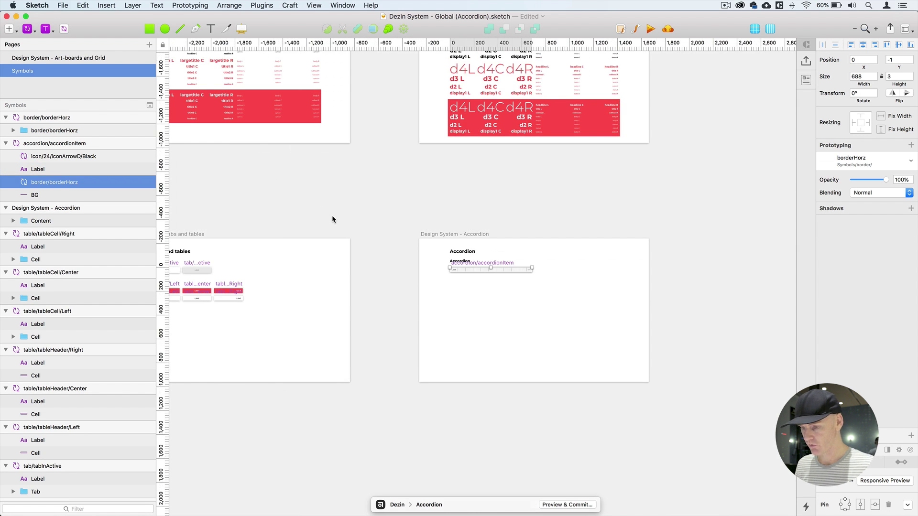
left_click(403, 213)
left_click_drag(632, 169, 493, 287)
left_click_drag(543, 132, 336, 451)
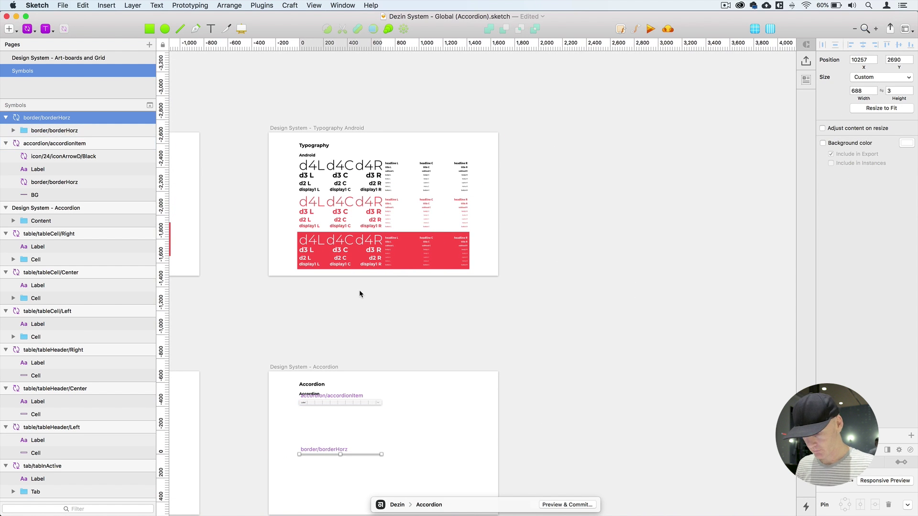
Show both the square grid and the column layout on the Accordion artboard
key("super+0")
left_click(354, 173)
scroll(354, 173, "up", 3)
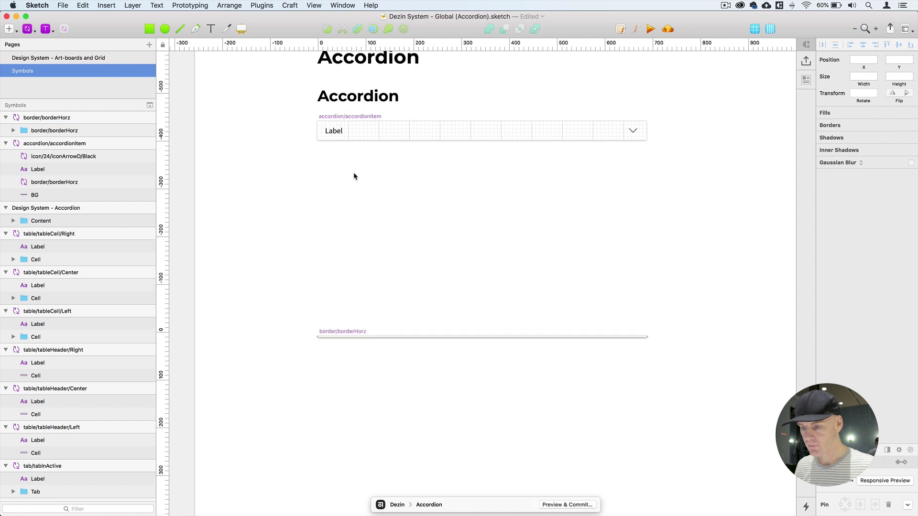
left_click(347, 104)
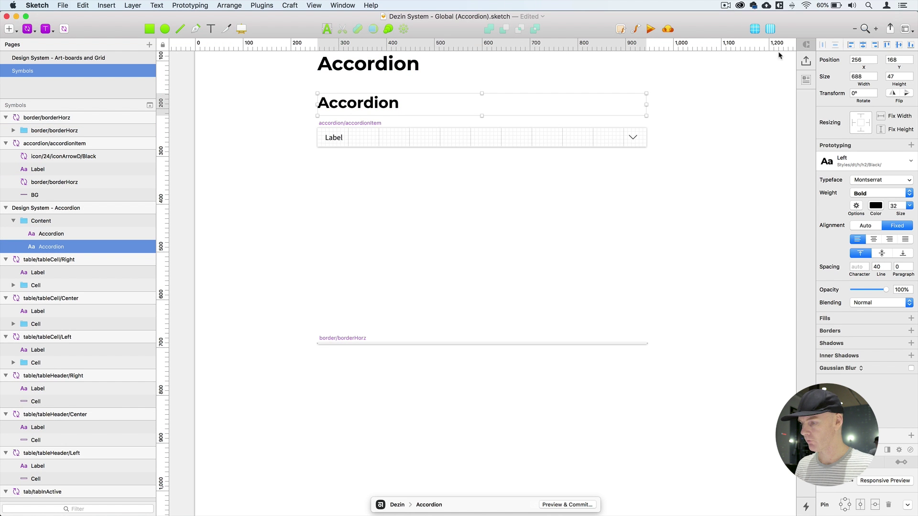
left_click(756, 30)
left_click(770, 30)
Nudge the border/borderHorz symbol master onto the grid at X 10256 and Y 2688
key("super+plus")
scroll(346, 311, "down", 15)
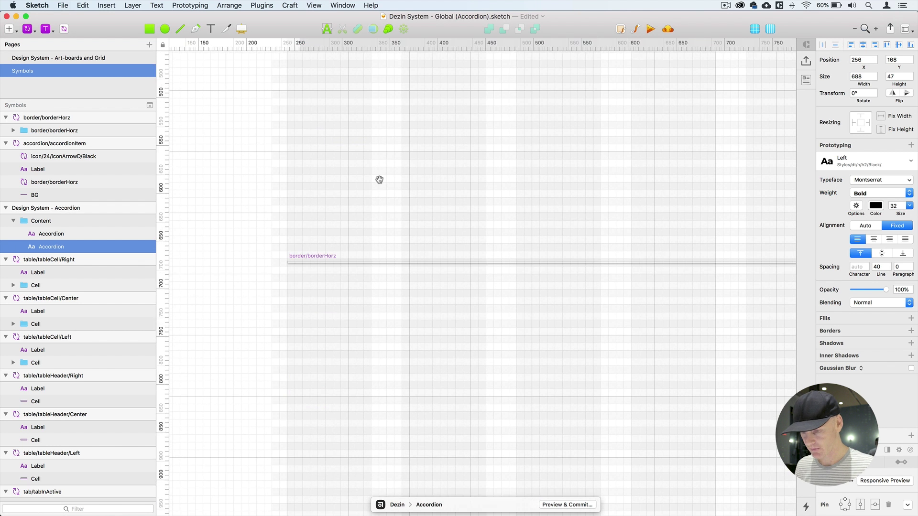
left_click(316, 261)
key("super+plus")
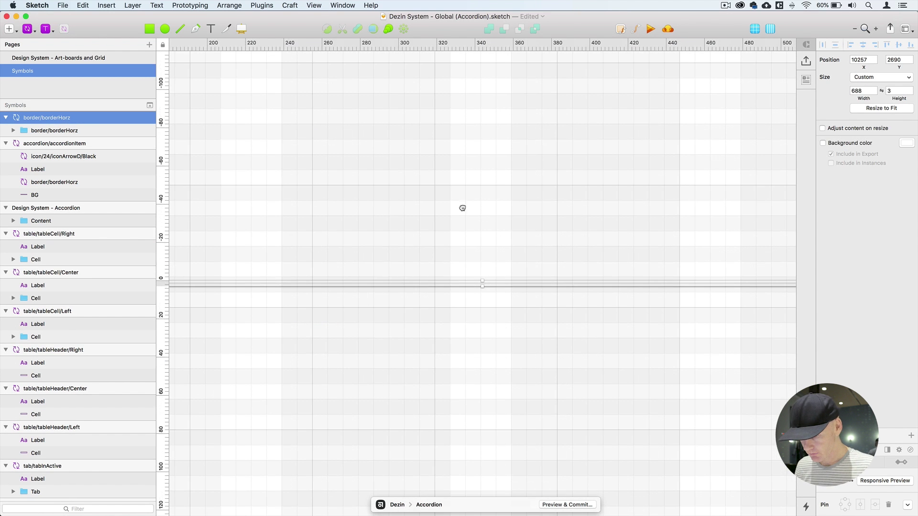
left_click_drag(463, 209, 572, 226)
left_click_drag(354, 210, 540, 206)
key("Up")
key("Up")
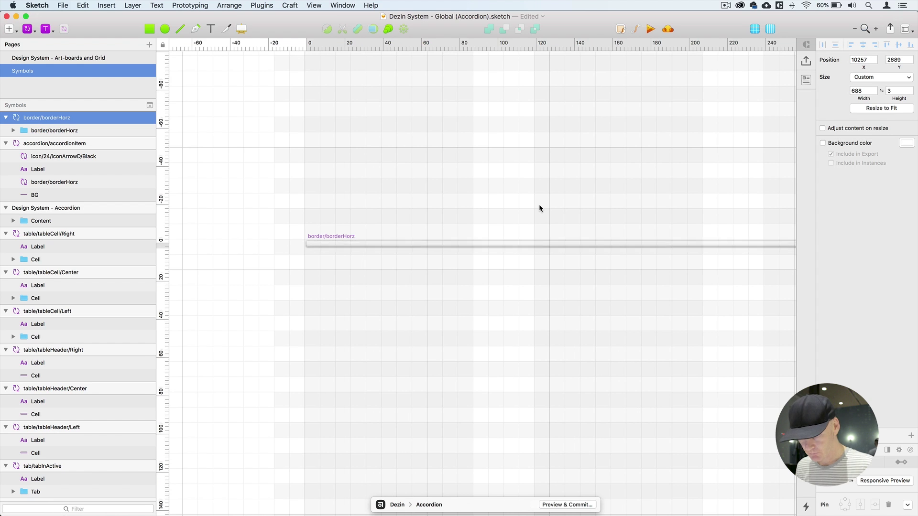
key("Left")
left_click(218, 196)
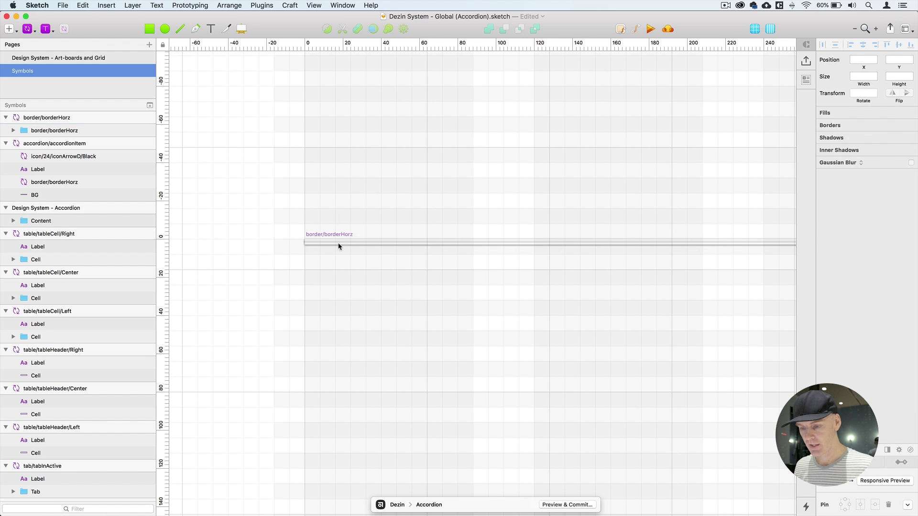
Set the height of the border/borderHorz symbol master to 1
left_click(333, 239)
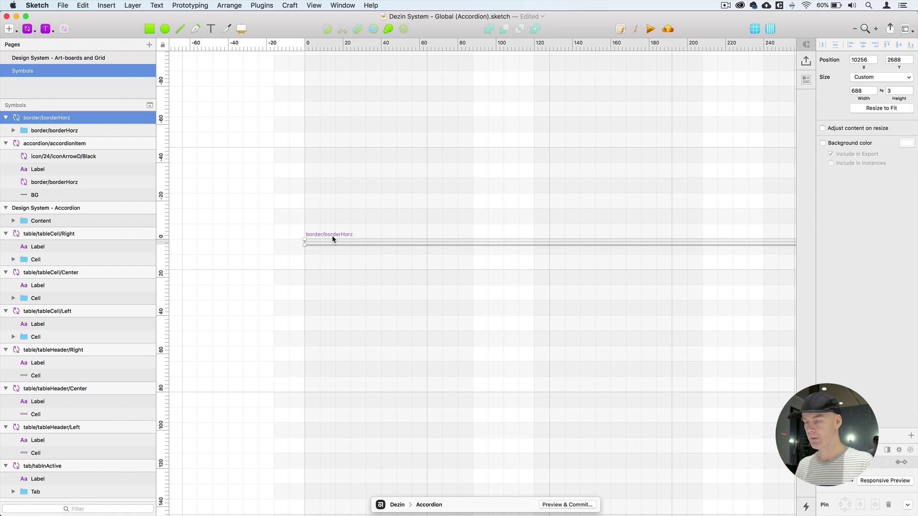
left_click(899, 90)
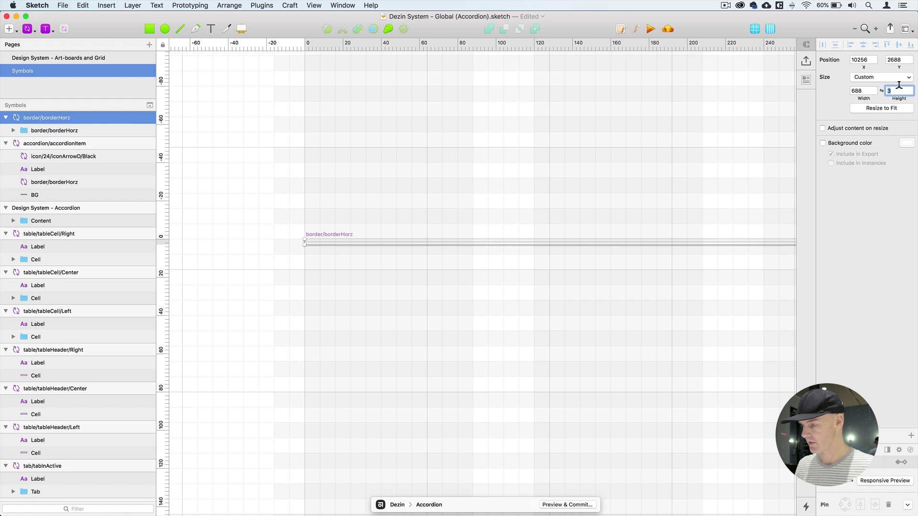
type("1")
key("Return")
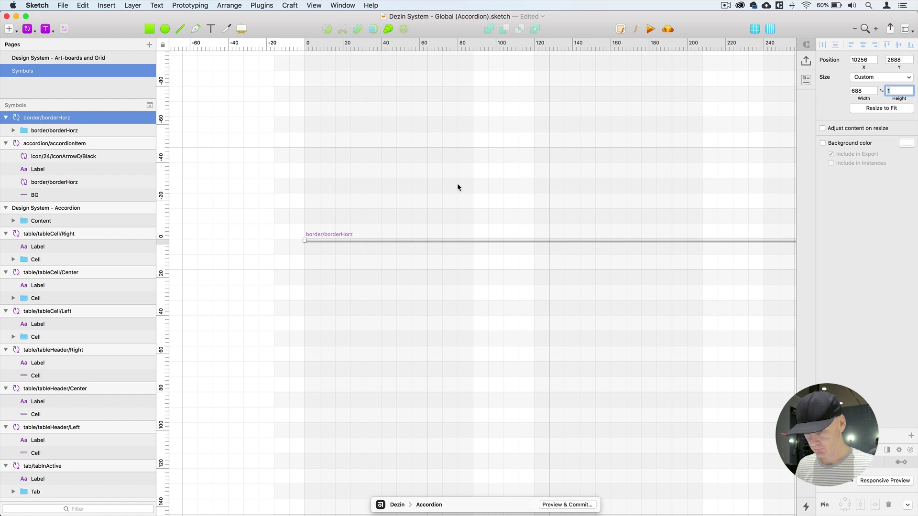
Set the Y1 of the line inside the border/borderHorz symbol to 0.5 so it sits within the master
left_click(332, 254)
left_click(331, 238)
key("super+plus")
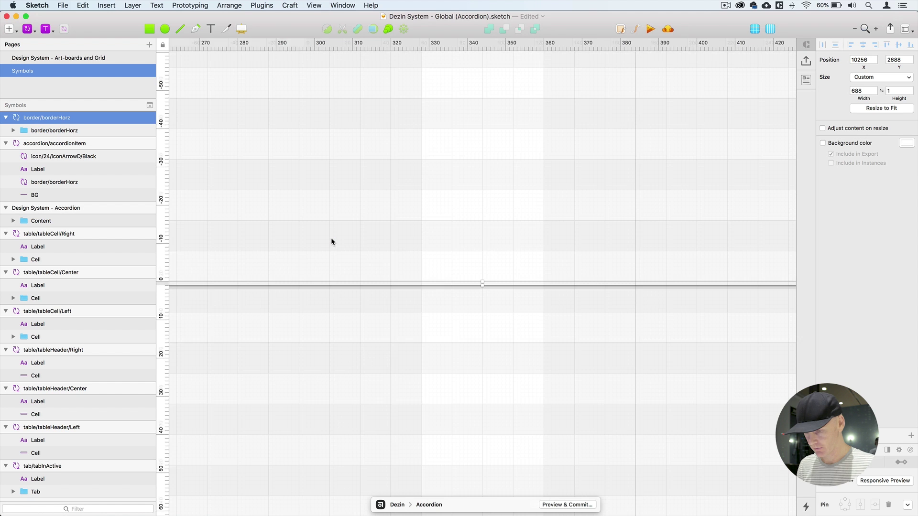
key("super+plus")
key("super+plus")
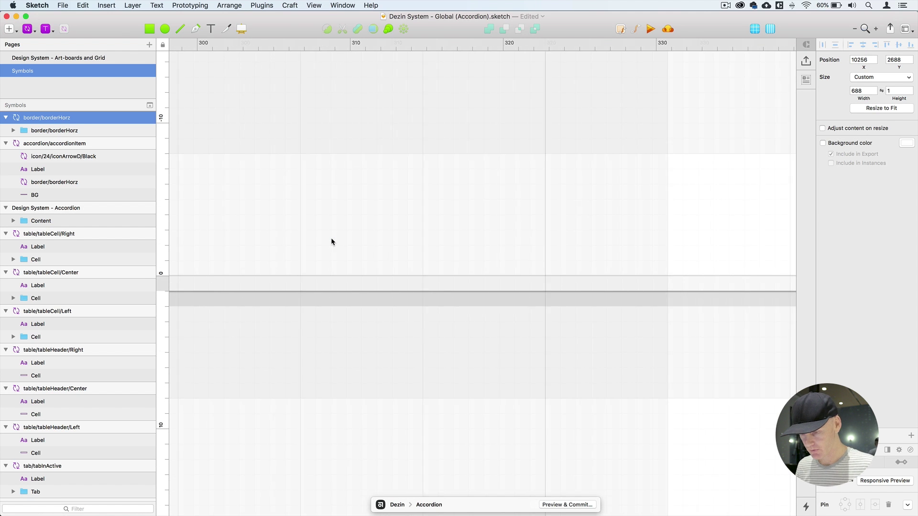
double_click(371, 298)
left_click(894, 58)
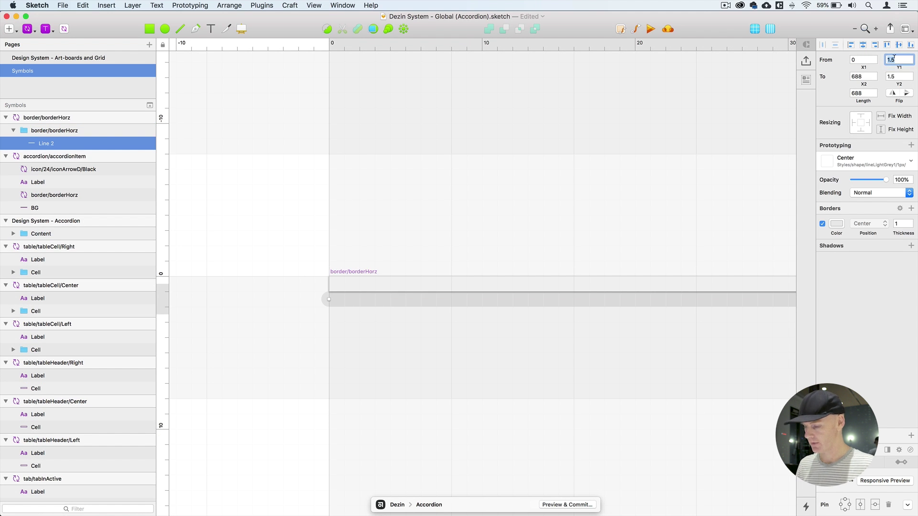
type(".5")
key("Return")
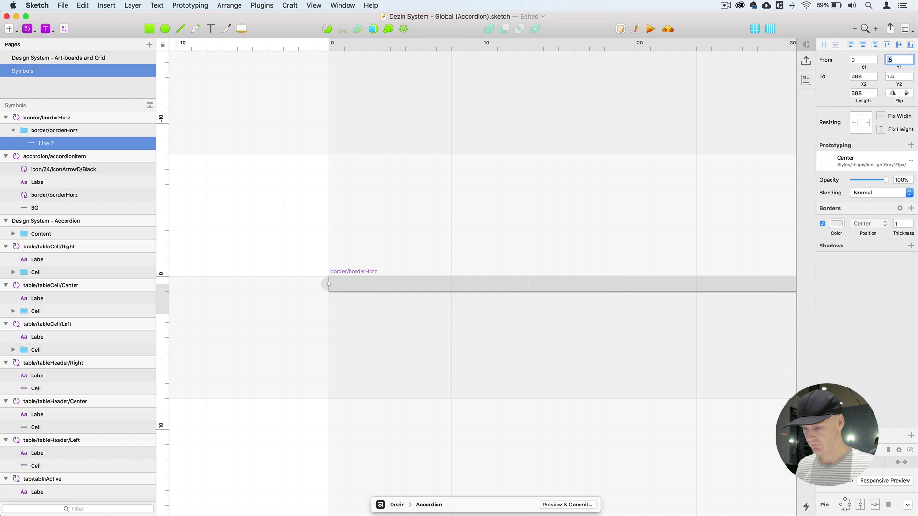
Set the Y2 of the line inside the border/borderHorz symbol to 0.5 so it runs level
scroll(451, 159, "right", 5)
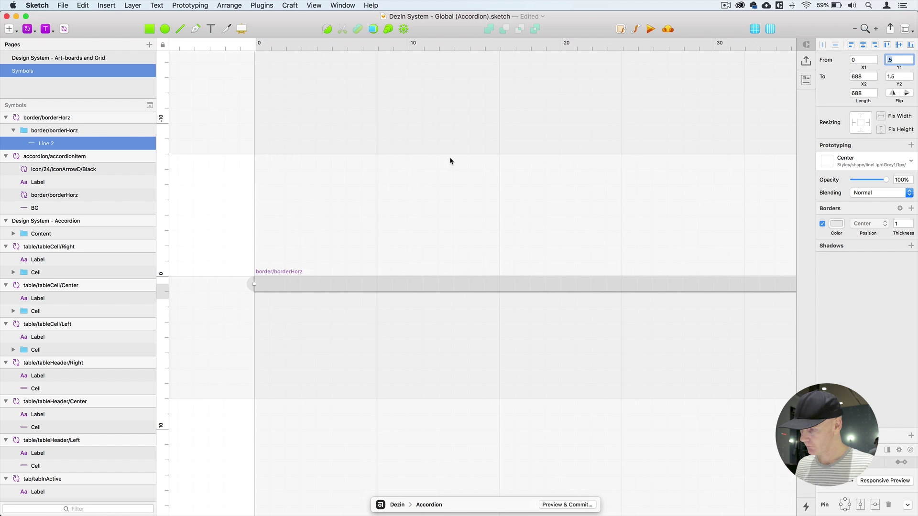
left_click(899, 77)
type(".5")
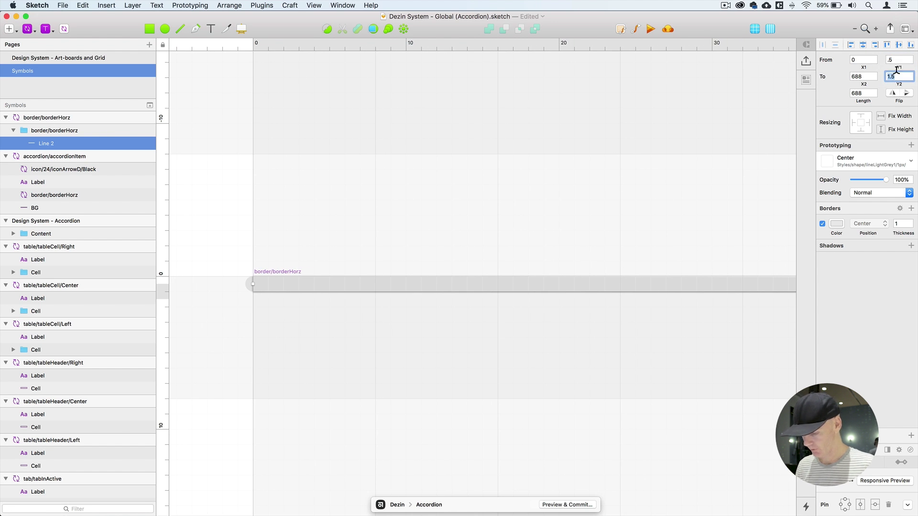
key("Return")
left_click(351, 254)
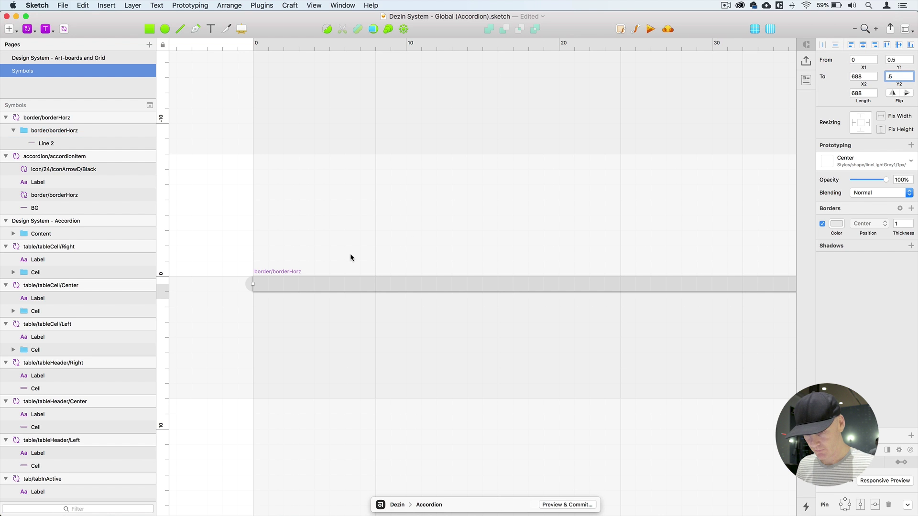
Change the end caps of the border/borderHorz line to butt in its border options
double_click(308, 282)
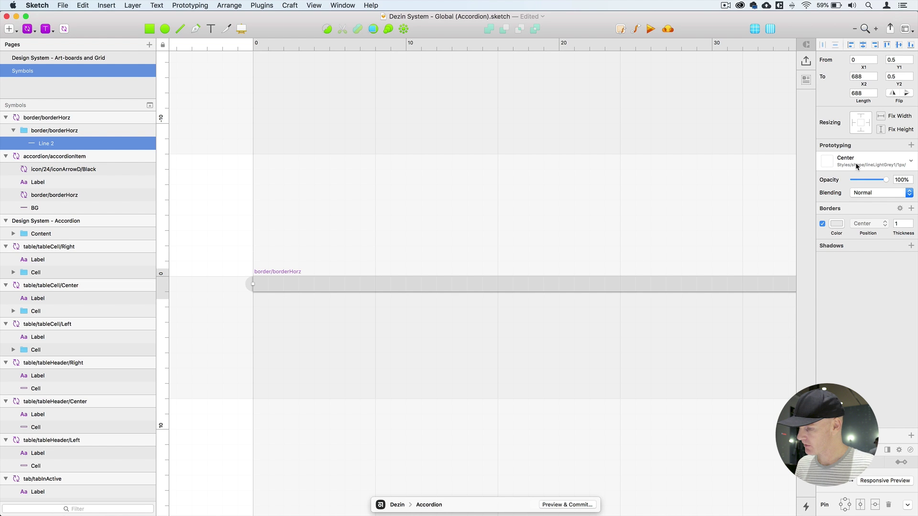
left_click(900, 209)
left_click(835, 231)
left_click(874, 232)
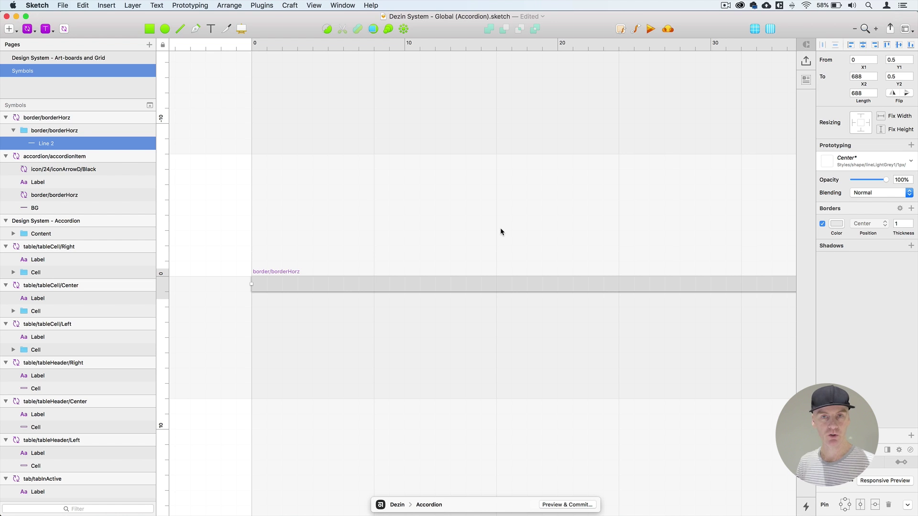
Create a new layer style from the line, named shape/lineLightGrey1/1px/Center/Butt
left_click(866, 164)
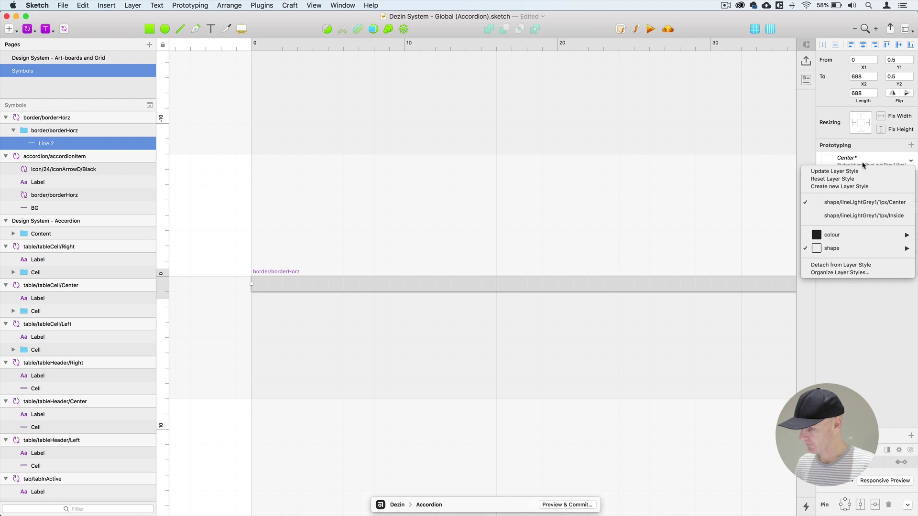
left_click(831, 186)
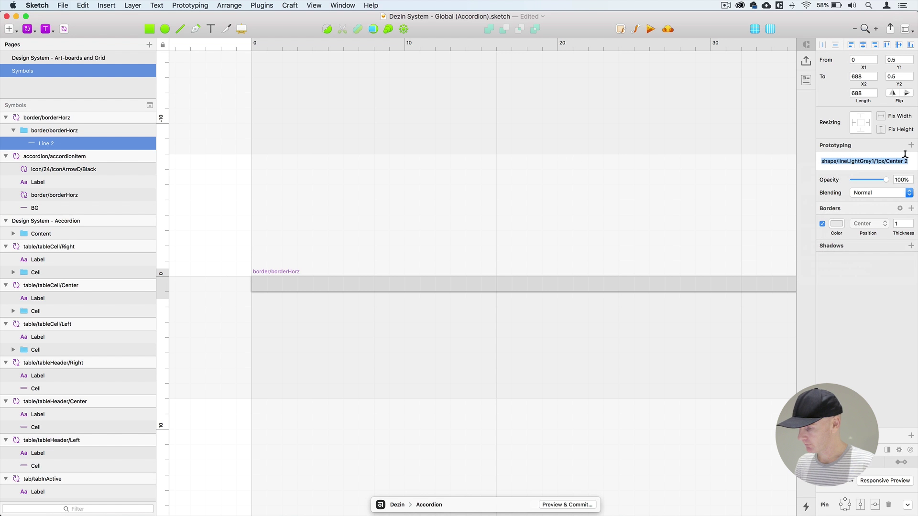
left_click(904, 160)
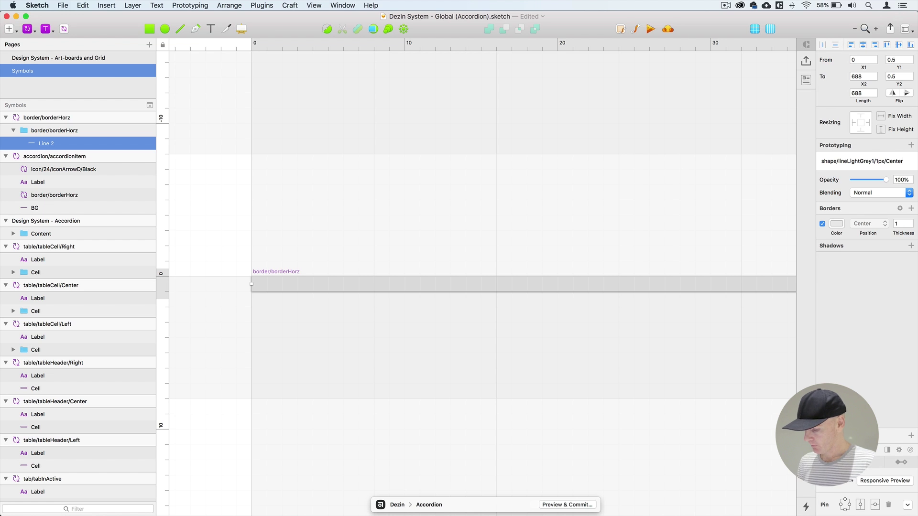
type("/Butt")
key("Return")
left_click(448, 247)
Examine the border/borderHorz line along its length, particularly how its far end meets the edge of the symbol master
left_click(349, 284, "super")
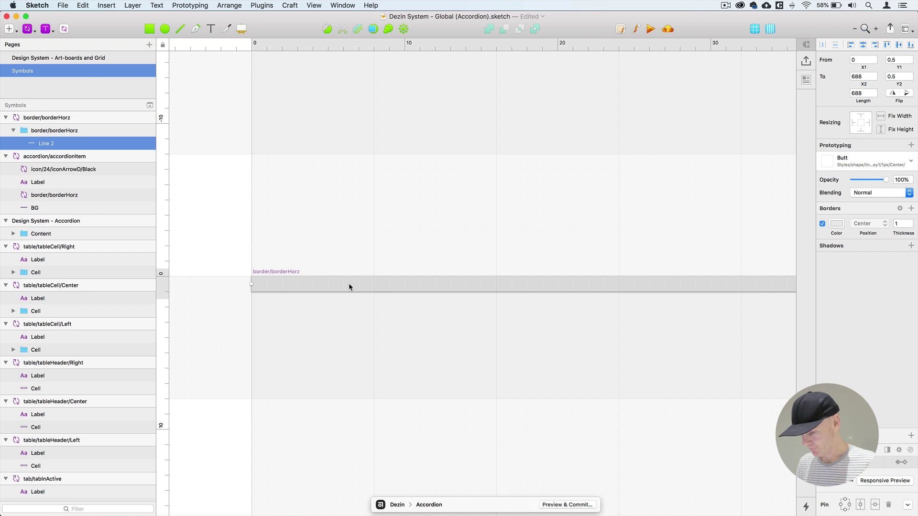
key("super+minus")
key("super+minus")
left_click(439, 245)
left_click_drag(764, 246, 472, 233)
left_click_drag(707, 234, 473, 231)
left_click_drag(770, 232, 335, 232)
left_click_drag(684, 229, 357, 226)
left_click_drag(765, 215, 526, 220)
left_click_drag(678, 210, 338, 220)
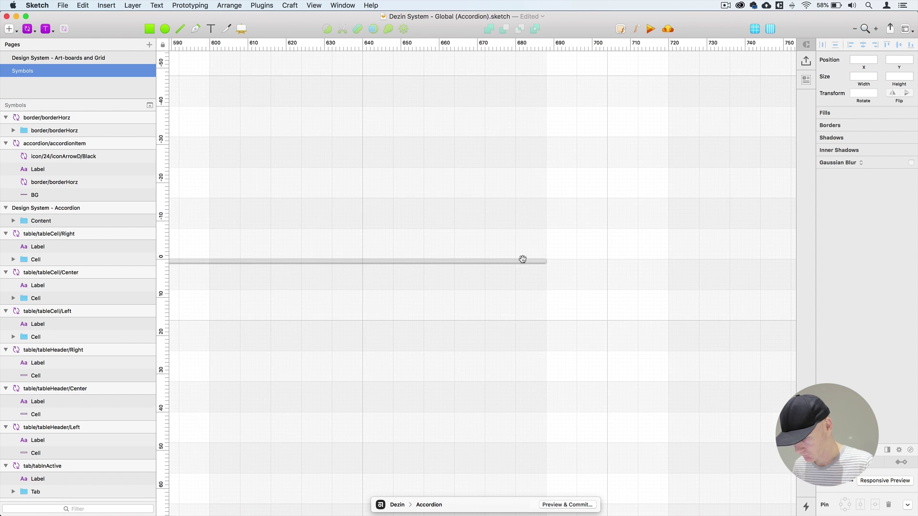
left_click(521, 261, "super")
key("super+minus")
key("super+minus")
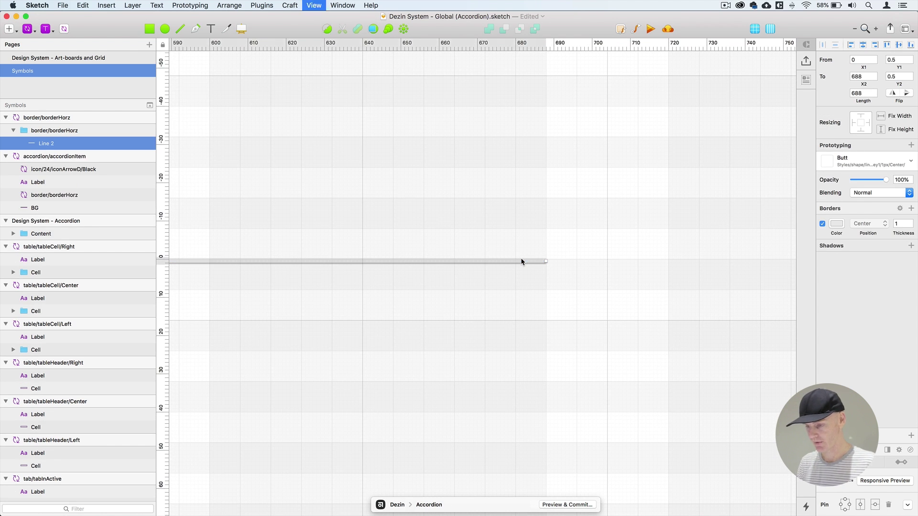
left_click_drag(413, 237, 586, 243)
key("super+minus")
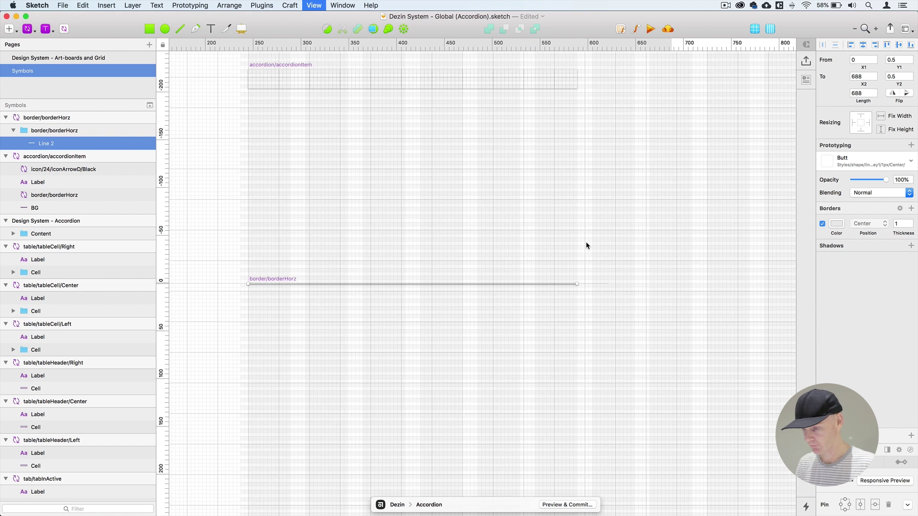
key("super+minus")
Reset the border/borderHorz instance inside accordion/accordionItem to its original size
left_click(440, 203)
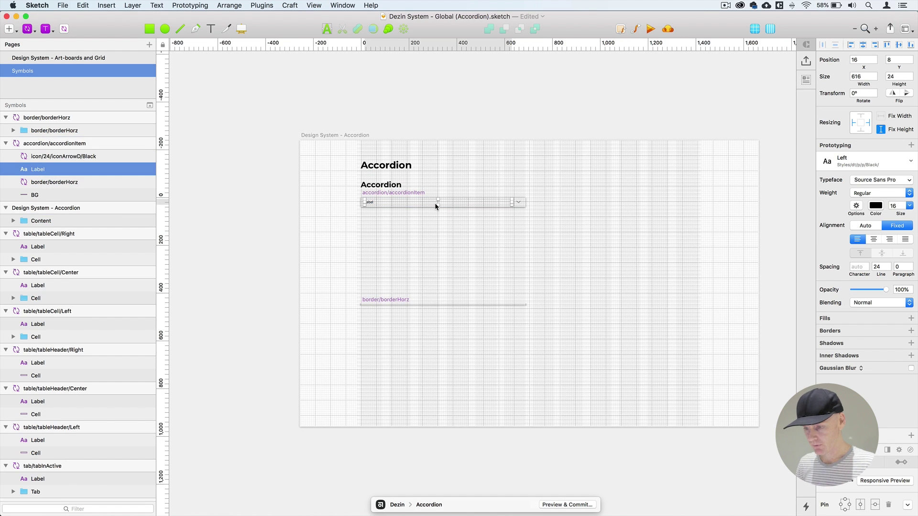
key("super+plus")
key("super+plus")
key("super+plus")
left_click(435, 203)
left_click_drag(315, 214, 671, 189)
left_click(295, 214)
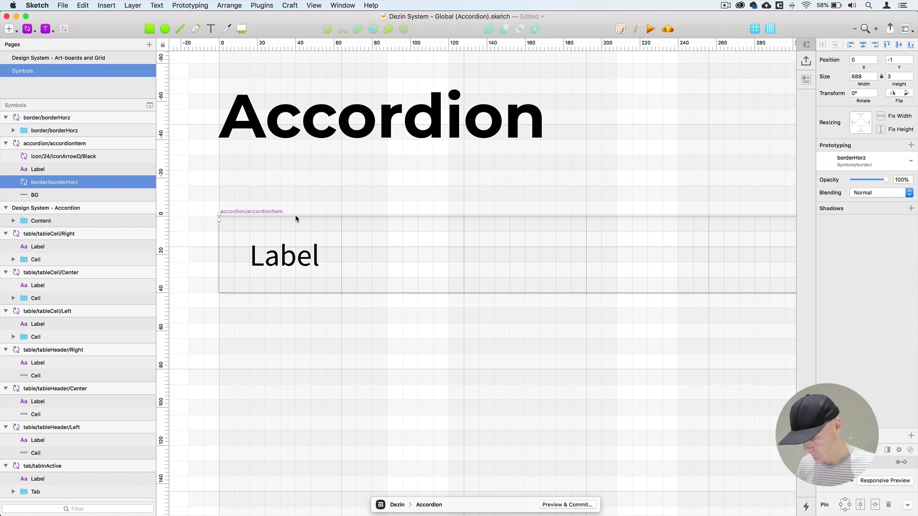
key("super+2")
left_click_drag(353, 232, 650, 176)
left_click_drag(190, 195, 532, 171)
left_click_drag(444, 174, 647, 173)
scroll(508, 162, "left", 5)
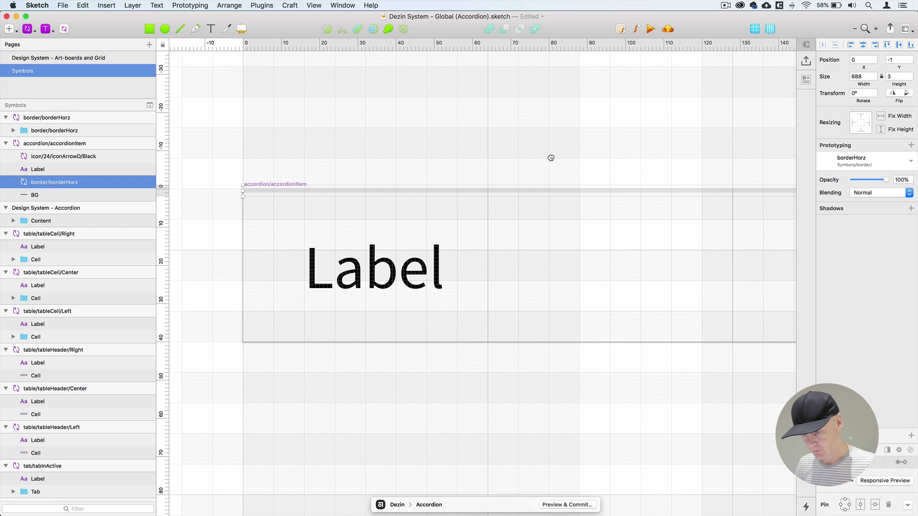
right_click(322, 188)
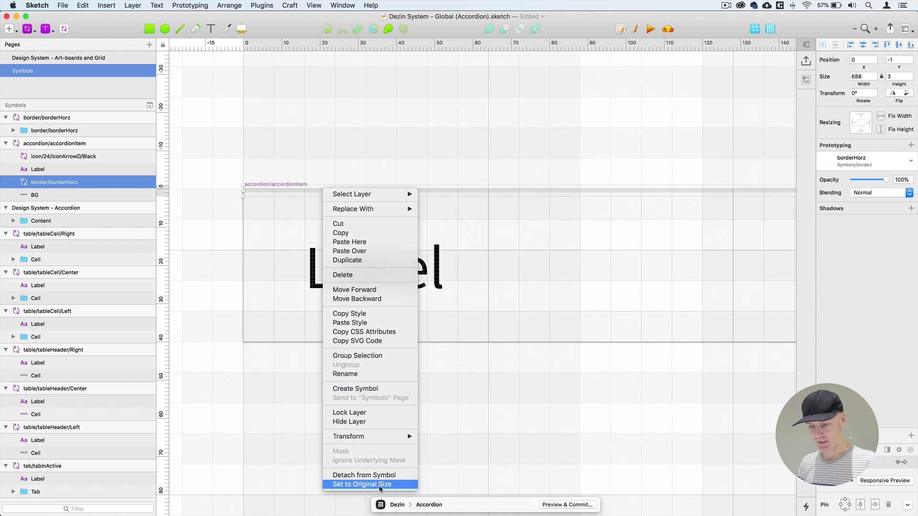
left_click(392, 486)
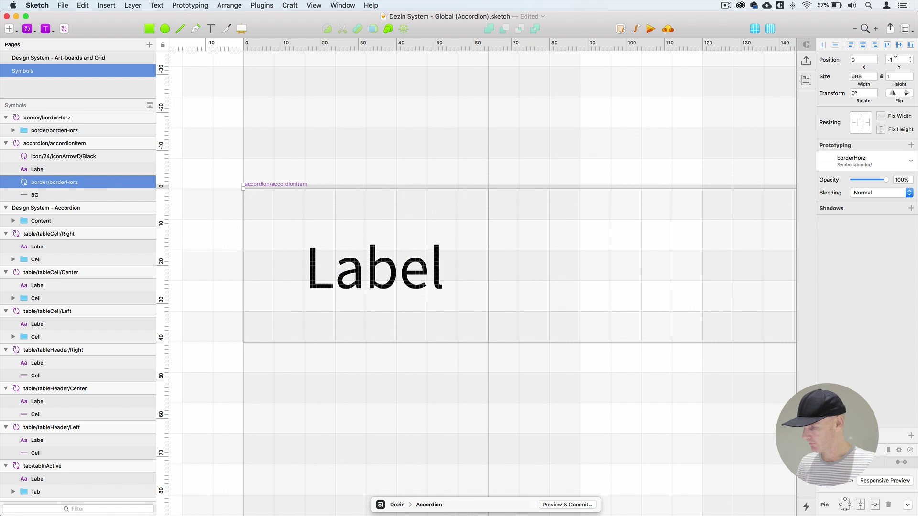
Set the Y position of the border instance in accordion/accordionItem to 0
type("0")
key("Return")
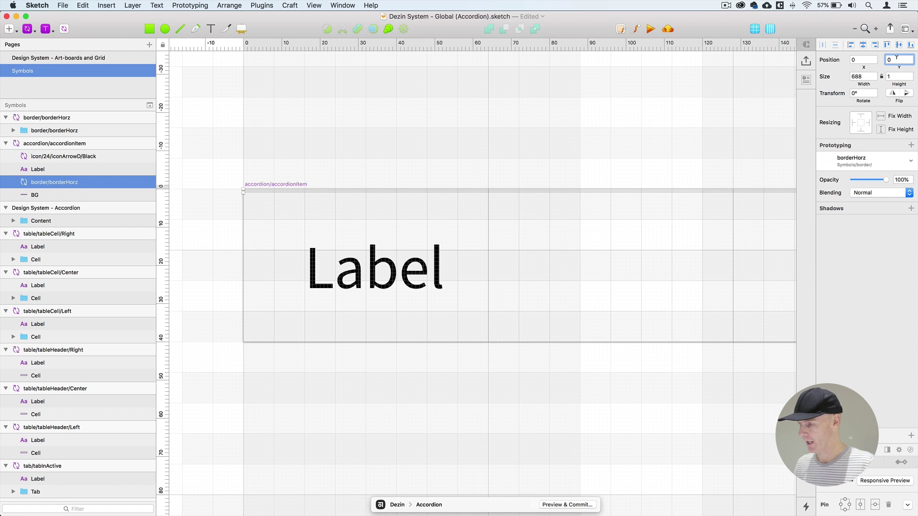
left_click(592, 116)
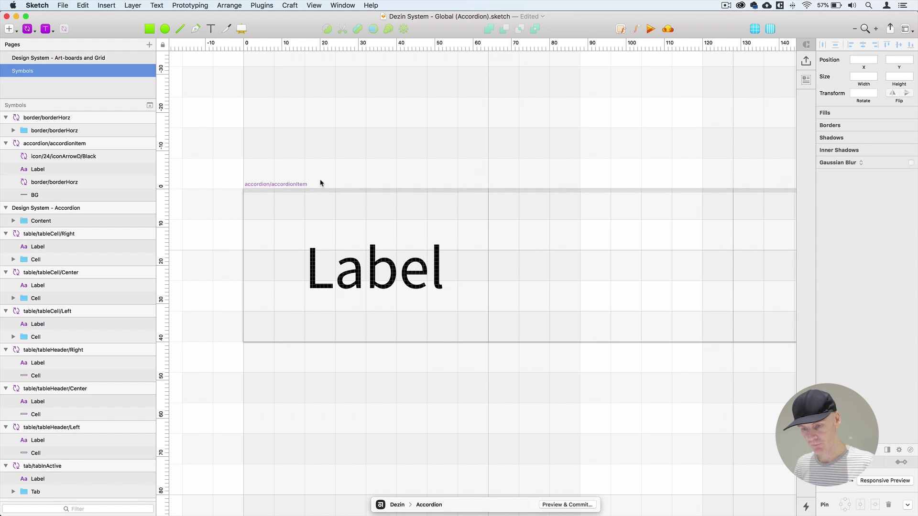
Rename the border/borderHorz instance in accordion/accordionItem as borderTop
left_click(314, 191)
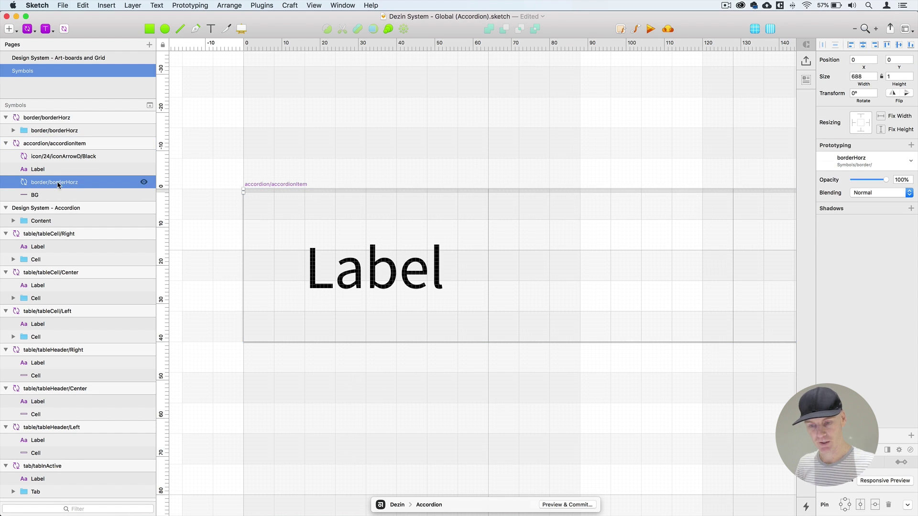
double_click(58, 186)
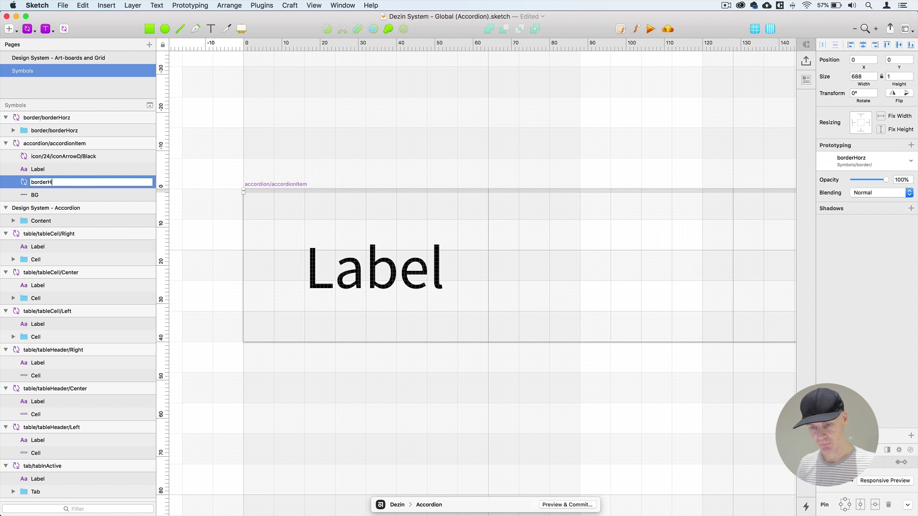
type("borderTop")
key("Return")
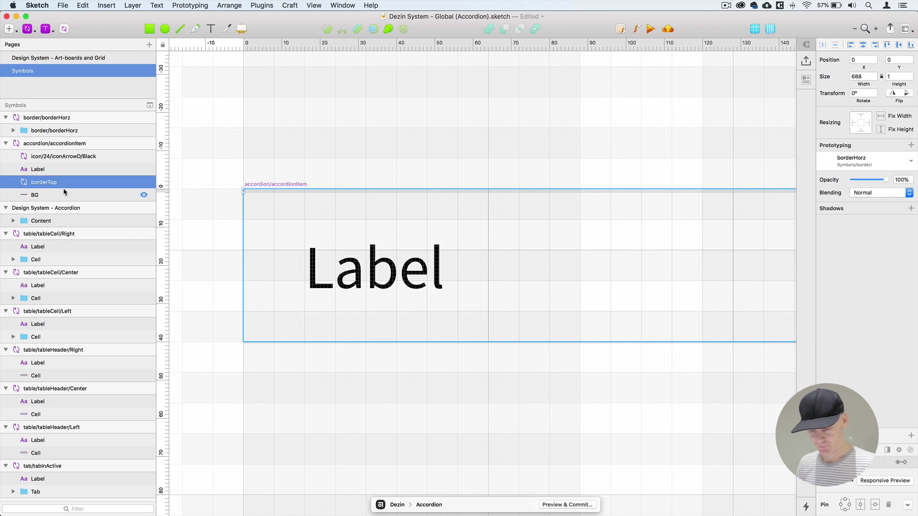
Duplicate the borderTop instance and move the copy down to Y 39 along the item's lower edge
key("super+d")
key("shift+Down")
key("shift+Down")
key("shift+Down")
key("shift+Down")
key("shift+Down")
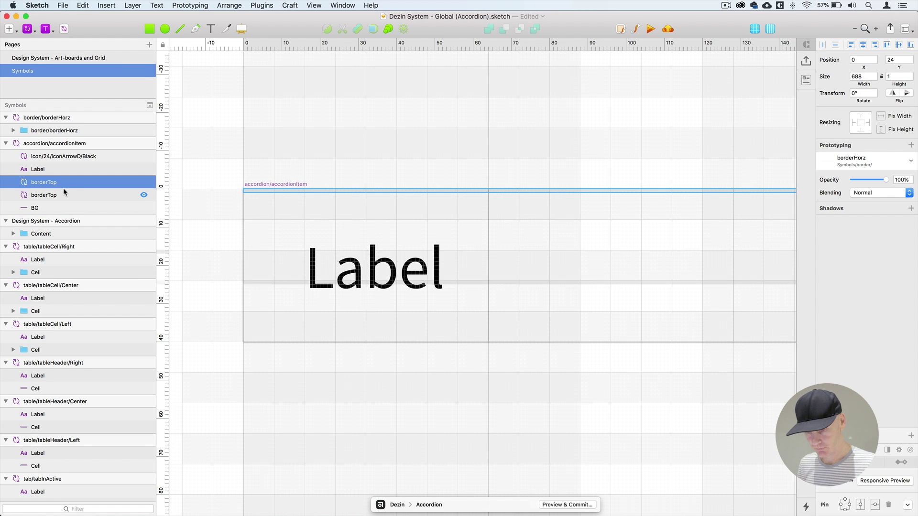
key("shift+Up")
key("Down")
key("Down")
key("Down")
key("Down")
key("Down")
key("Down")
key("Down")
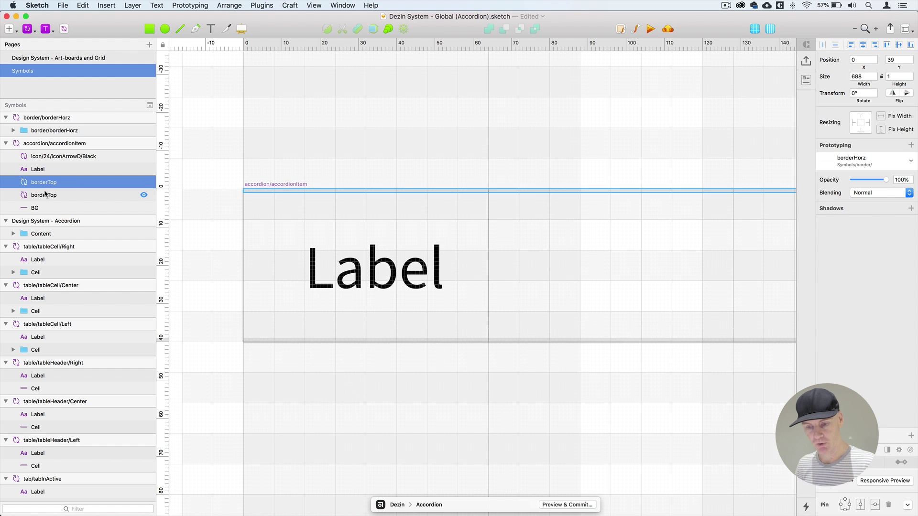
Move the duplicated border below borderTop in the layer order and rename it borderBottom
left_click_drag(44, 184, 50, 197)
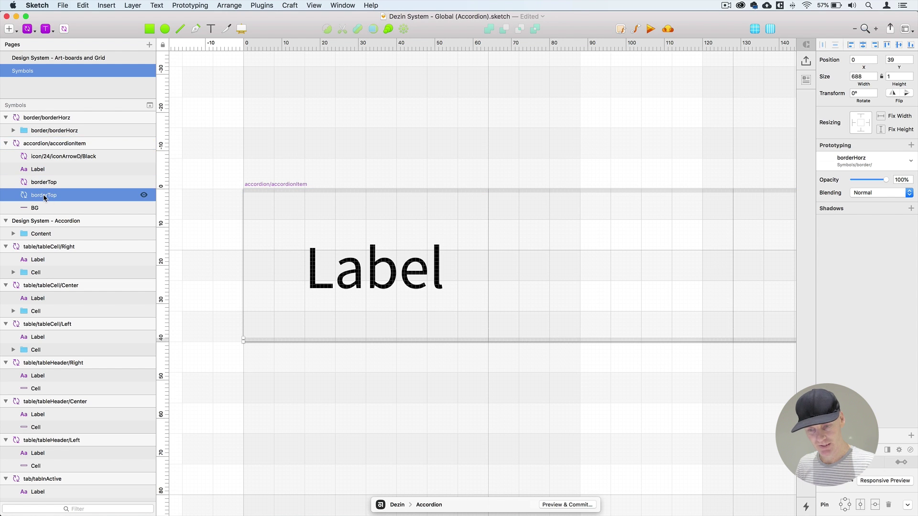
double_click(44, 196)
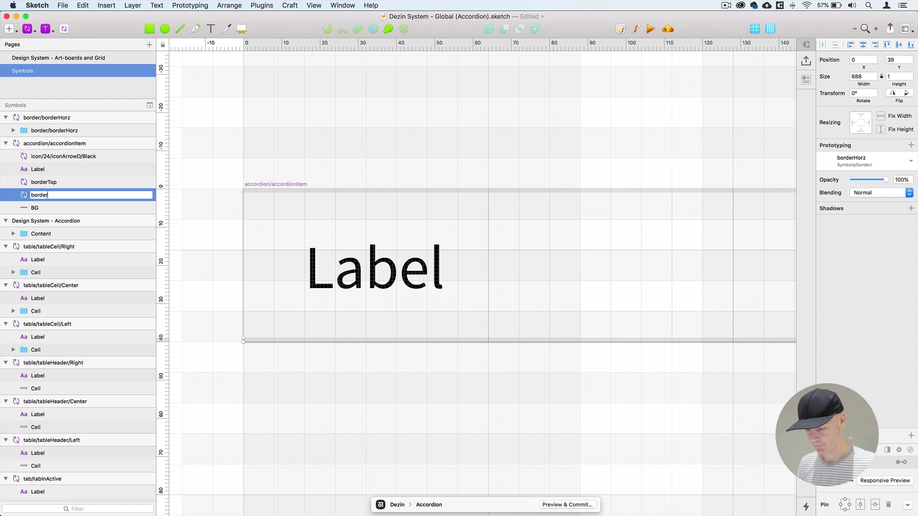
type("borderBottom")
key("Return")
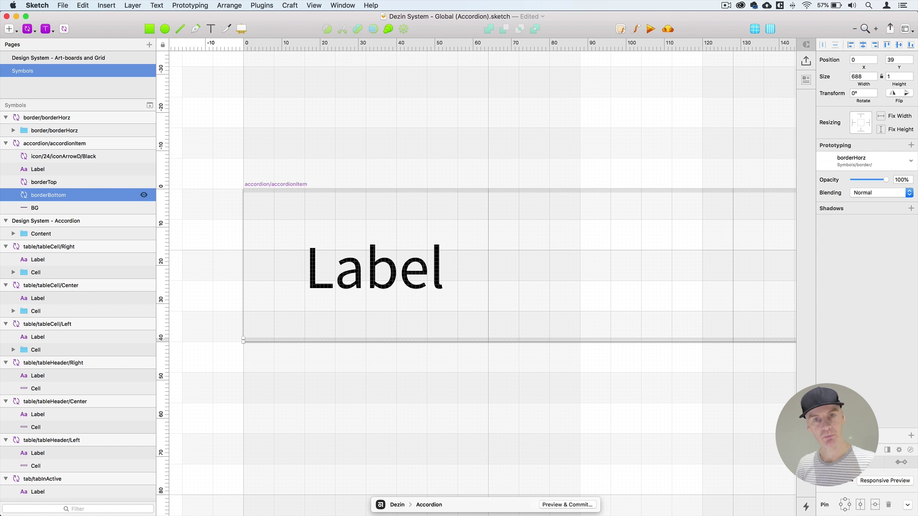
Hide the square grid and the column layout on the Accordion artboard to check the accordion item's borders
left_click(218, 250)
key("super+minus")
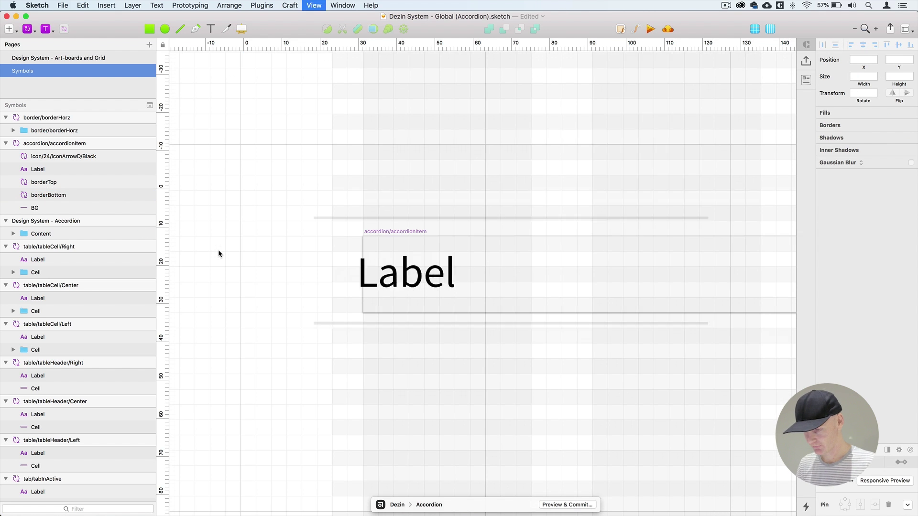
left_click_drag(325, 232, 212, 206)
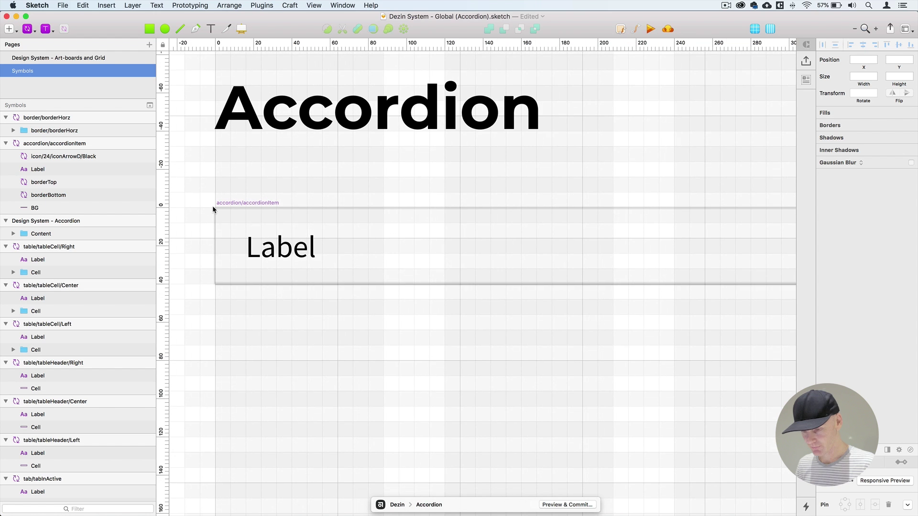
left_click(293, 242)
key("super+minus")
left_click_drag(340, 243, 247, 199)
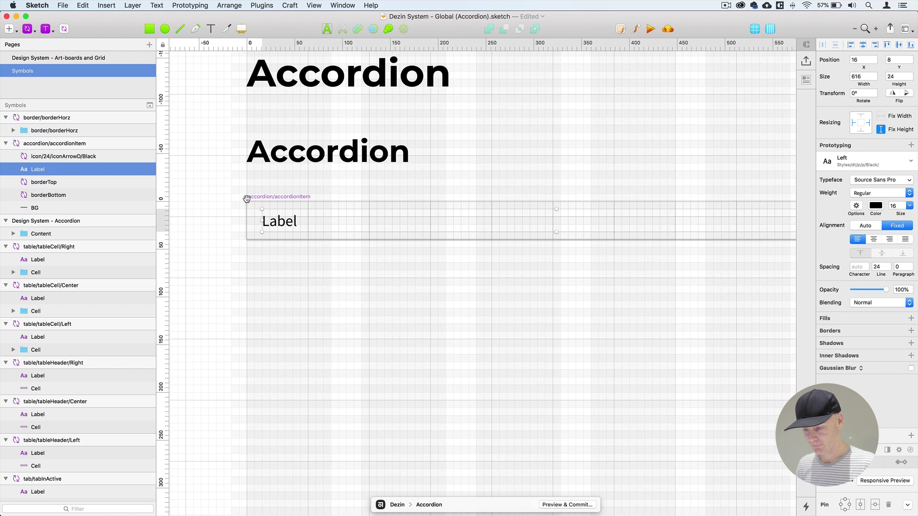
left_click(323, 173)
key("ctrl+g")
key("ctrl+l")
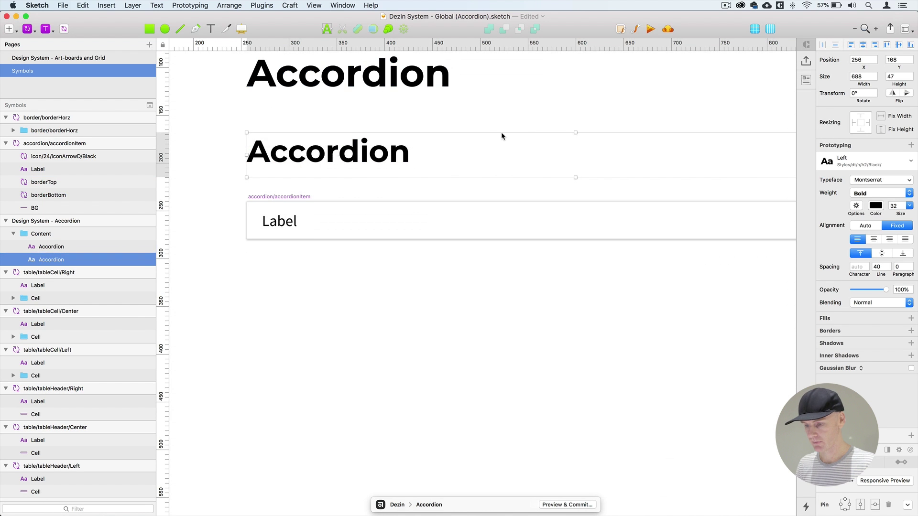
Duplicate the accordion/accordionItem symbol master and place the copy below the original
left_click(425, 246)
key("super+minus")
left_click_drag(425, 246, 368, 215)
left_click(310, 182)
left_click_drag(295, 173, 539, 225)
key("super+plus")
Turn the square grid and the column layout on the Accordion artboard back on
left_click(468, 150)
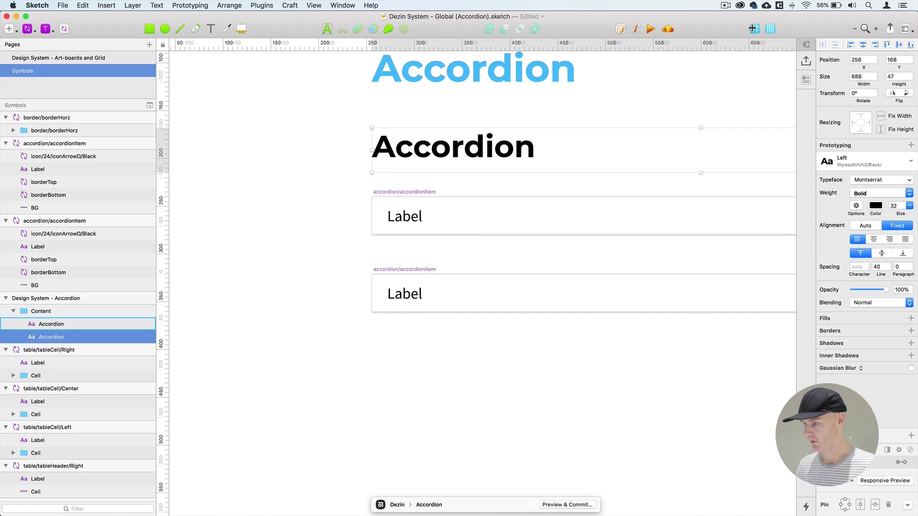
key("ctrl+g")
key("ctrl+l")
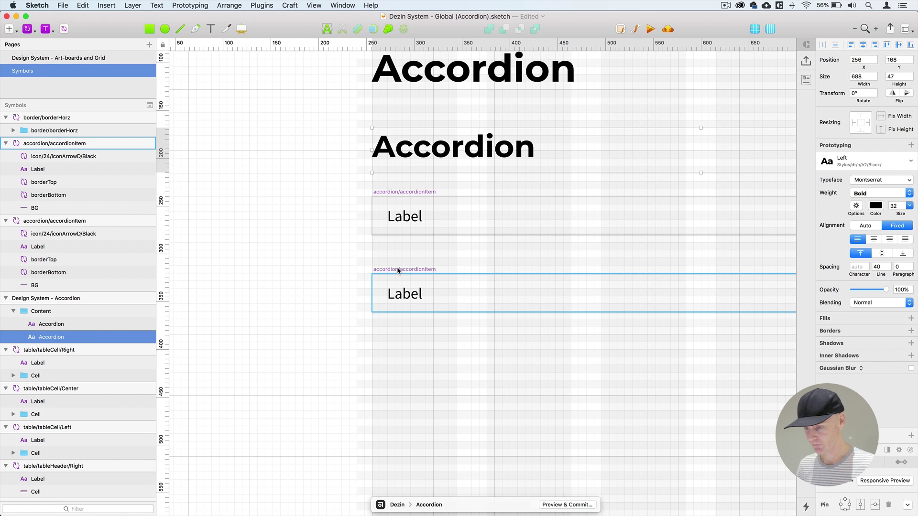
Nudge the lower accordion/accordionItem symbol master onto the grid at Y 2320 and keep it selected
left_click(397, 269)
key("super+plus")
left_click_drag(397, 267, 629, 319)
left_click_drag(258, 263, 477, 262)
key("Up")
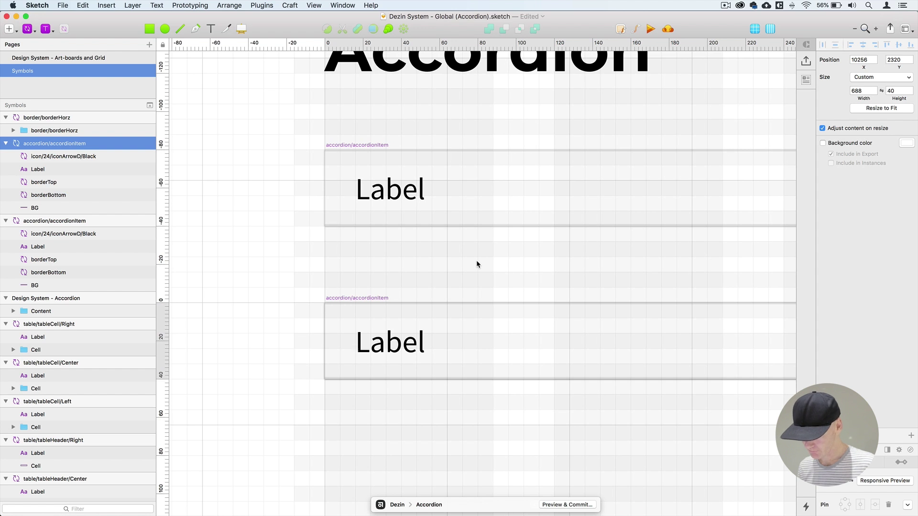
left_click(403, 269)
left_click(362, 298)
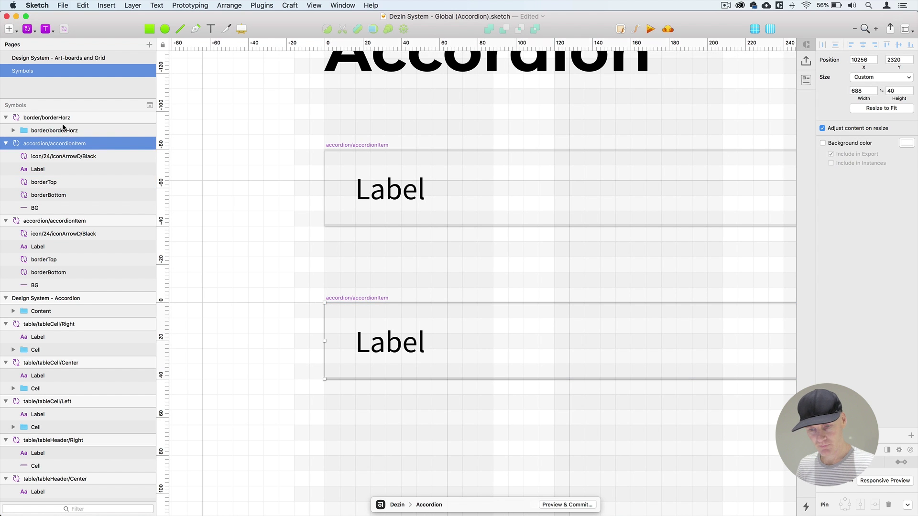
Collapse both accordionItem symbol masters in the layer list and rename the duplicate as accordion/accordionContent
left_click(10, 144)
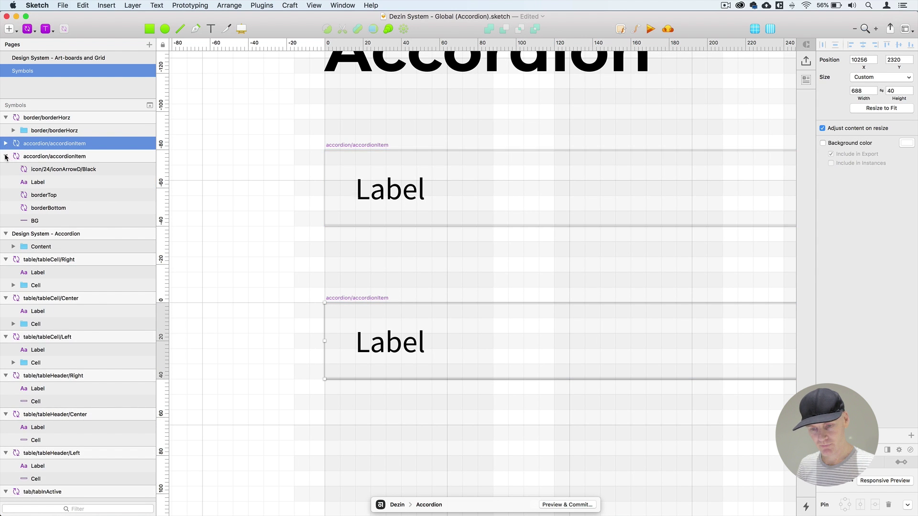
left_click(6, 156)
left_click_drag(35, 142, 24, 164)
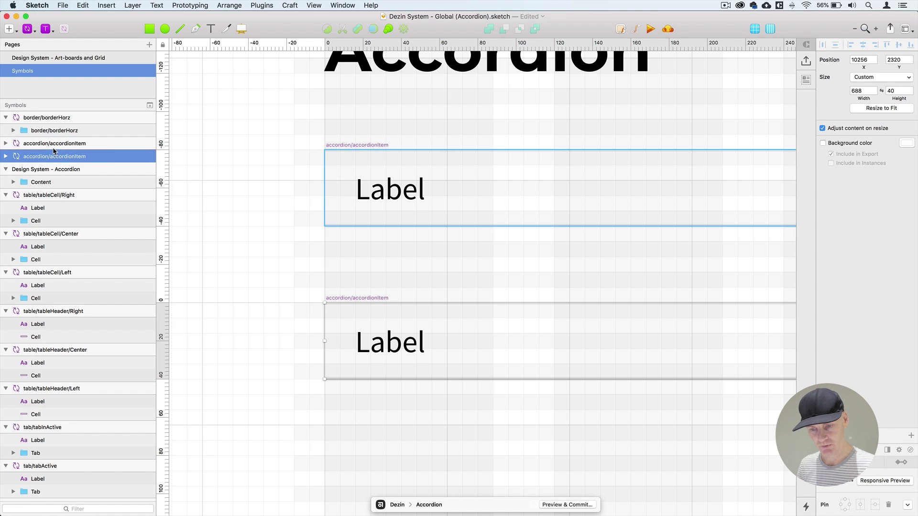
double_click(56, 156)
left_click(91, 155)
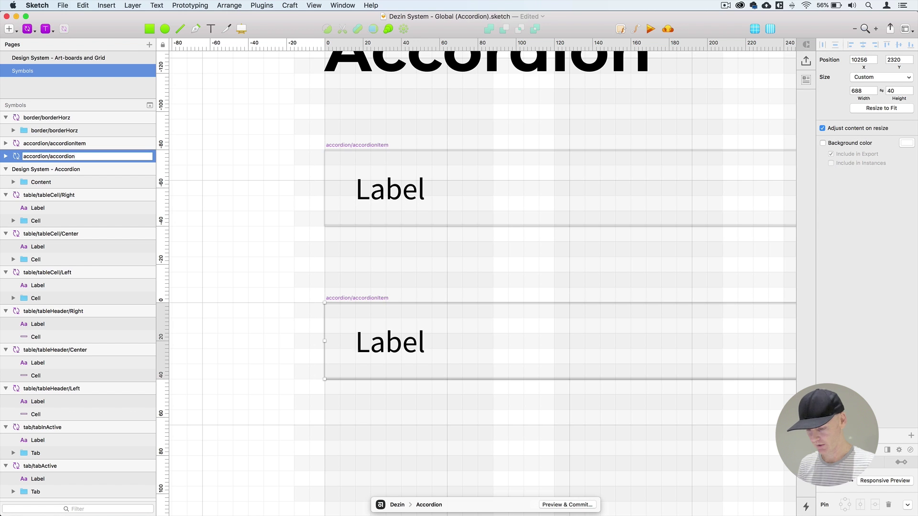
key("Return")
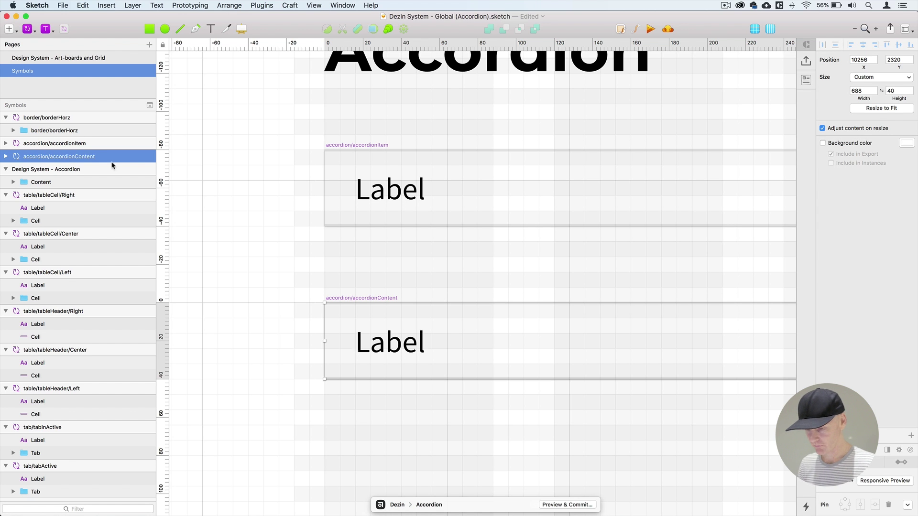
Delete the borderTop and borderBottom lines from the accordion/accordionContent symbol
left_click(336, 305)
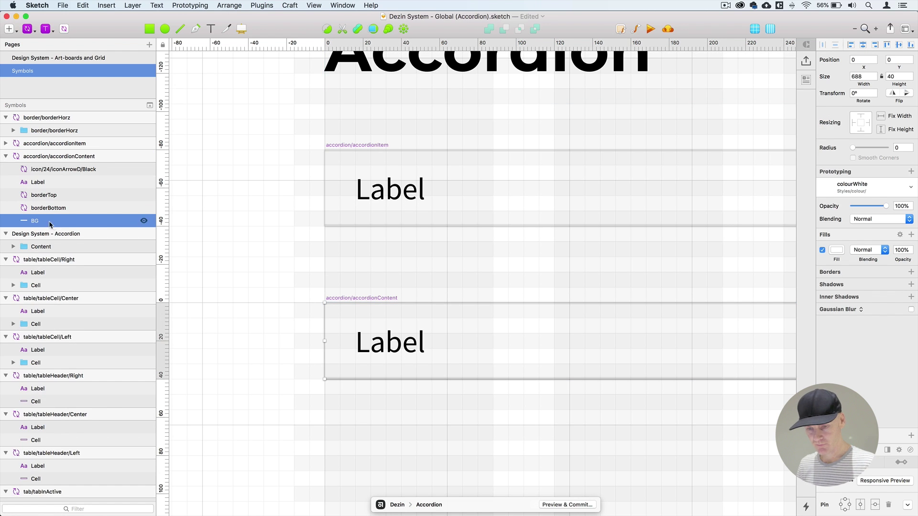
left_click(241, 294)
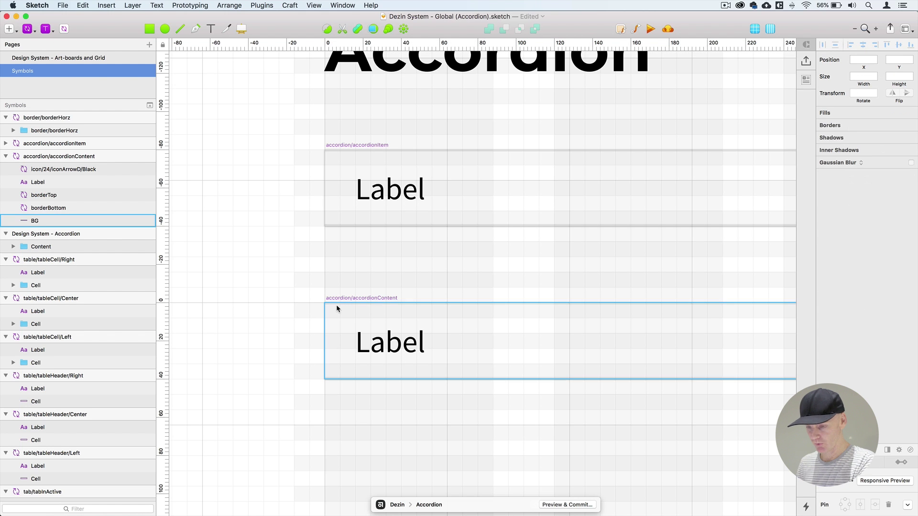
left_click(335, 302)
key("Delete")
left_click(59, 197)
key("Delete")
Change the label text inside the accordion/accordionContent symbol to Content
left_click(47, 186)
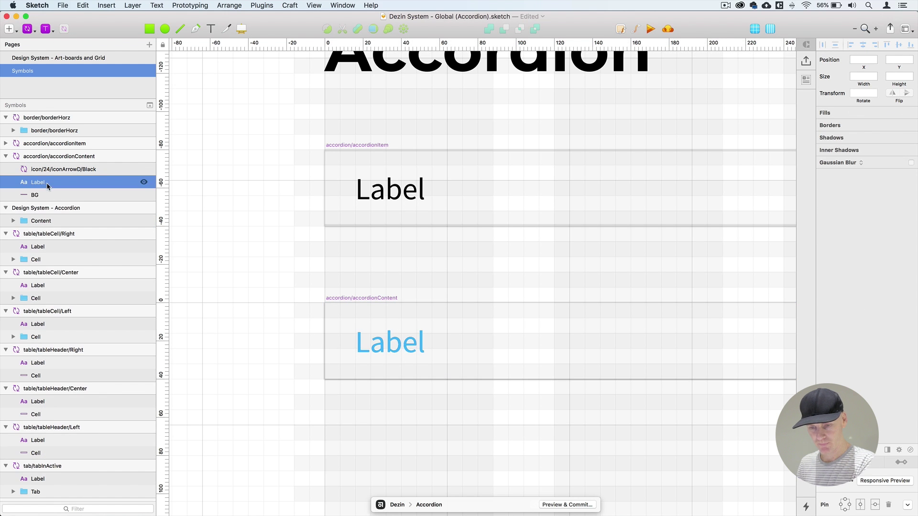
double_click(388, 340)
type("Content")
key("Escape")
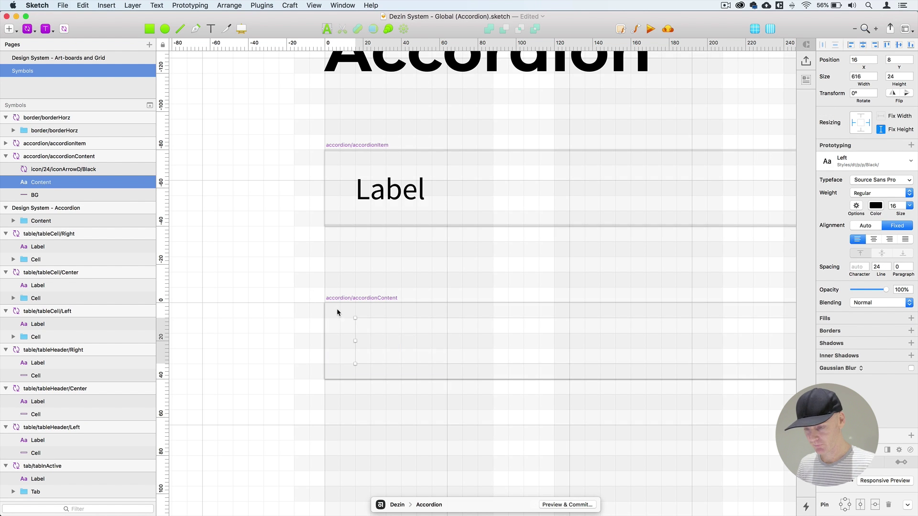
Delete the down-arrow icon from the accordion/accordionContent symbol
left_click(66, 172)
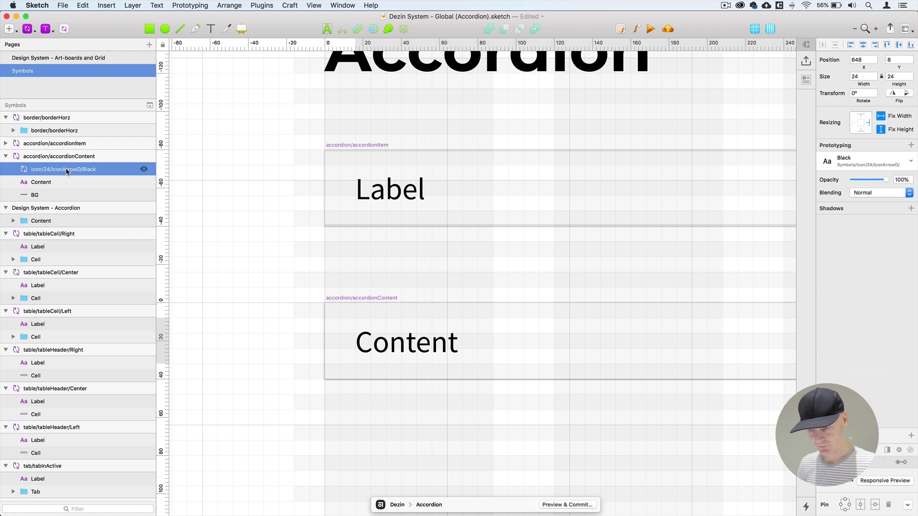
key("super+0")
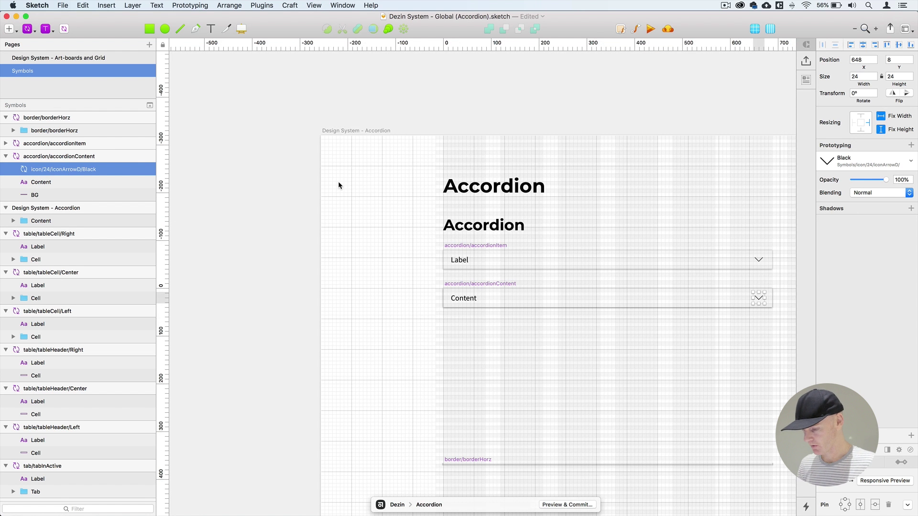
key("BackSpace")
Set the height of the accordion/accordionContent symbol master to 144
scroll(337, 181, "right", 10)
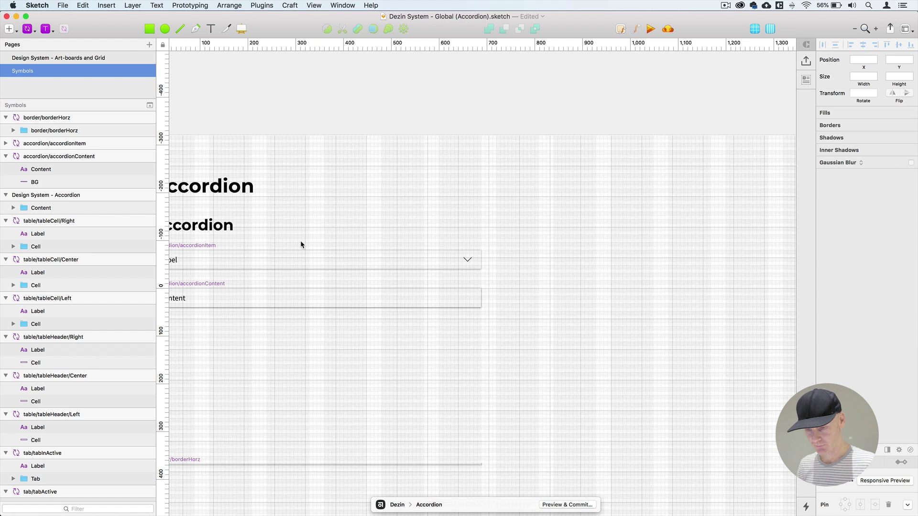
left_click(216, 281)
key("z")
left_click(217, 282)
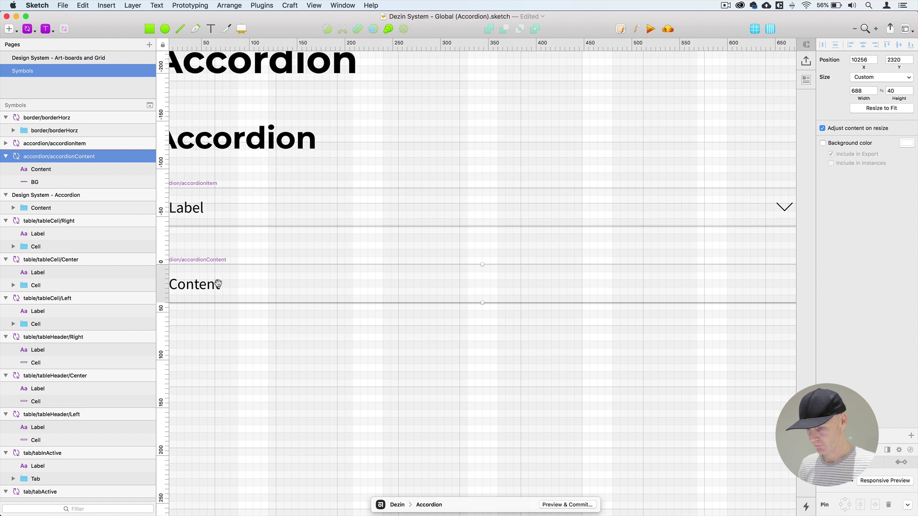
left_click_drag(263, 293, 395, 248)
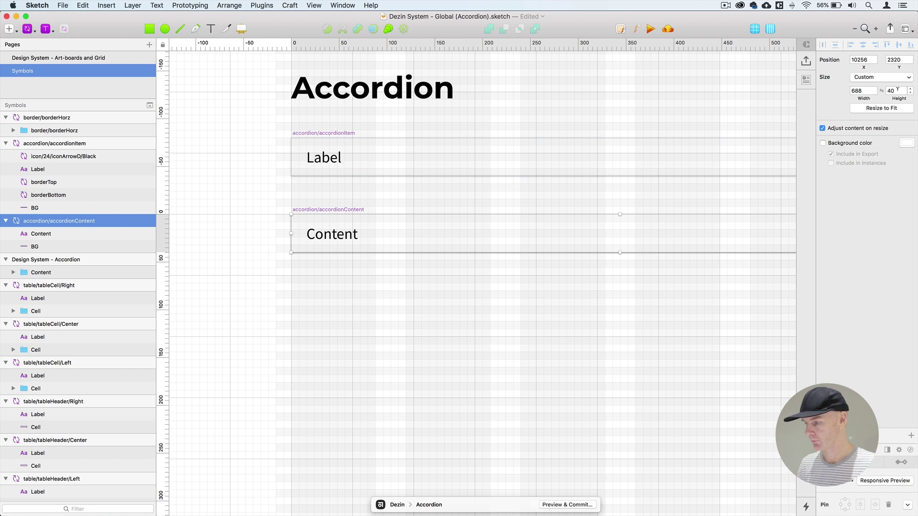
type("50")
key("Return")
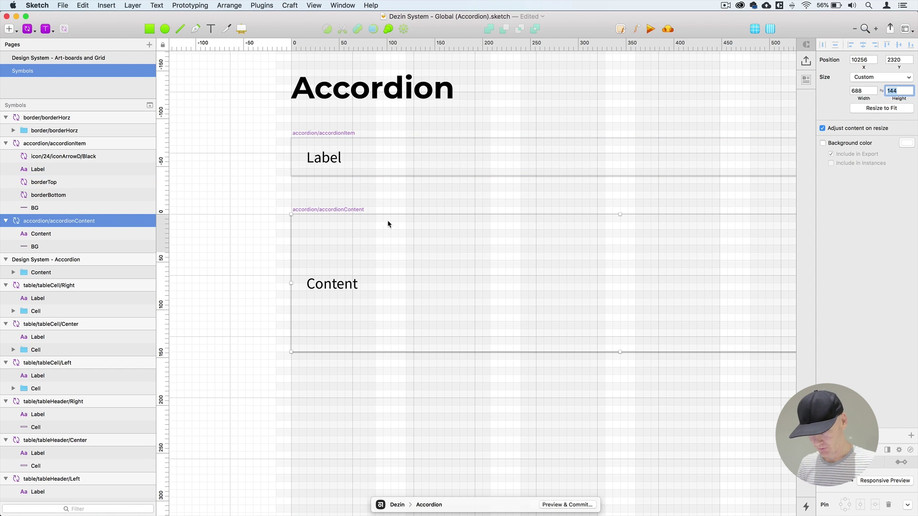
left_click(254, 222)
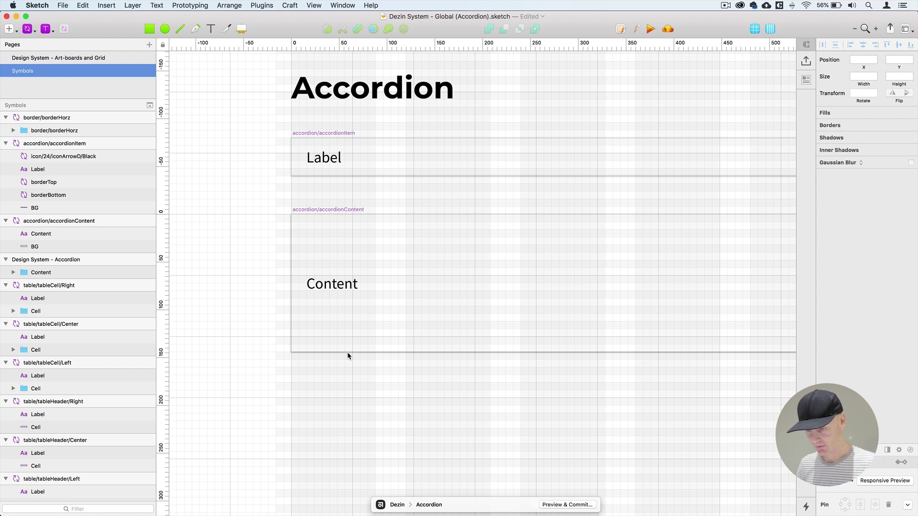
Pin the Content text to the top edge of accordion/accordionContent and move it up to Y 6
left_click(338, 286)
left_click(338, 287)
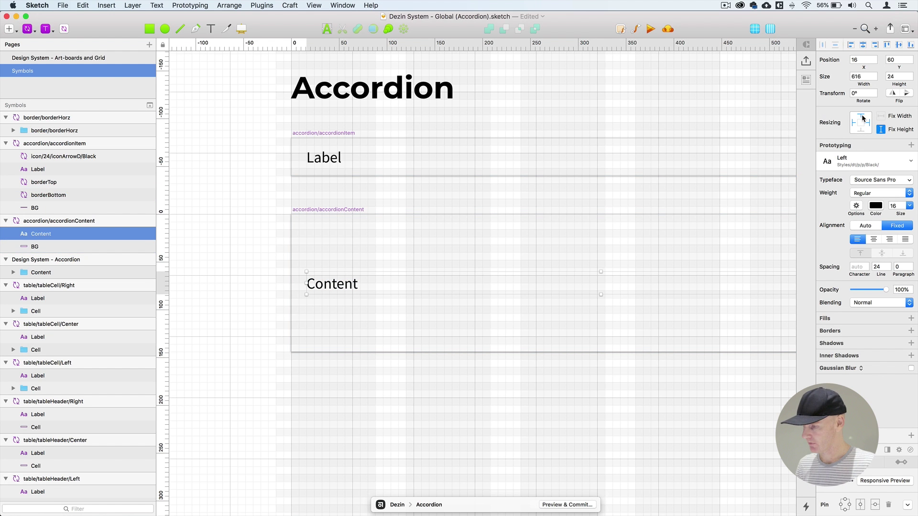
left_click_drag(351, 286, 347, 233)
key("super+plus")
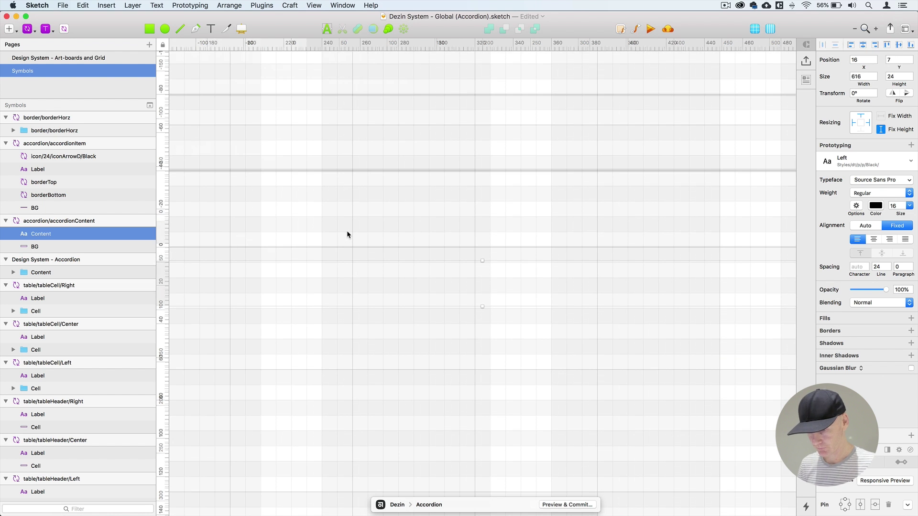
scroll(347, 235, "left", 13)
key("Up")
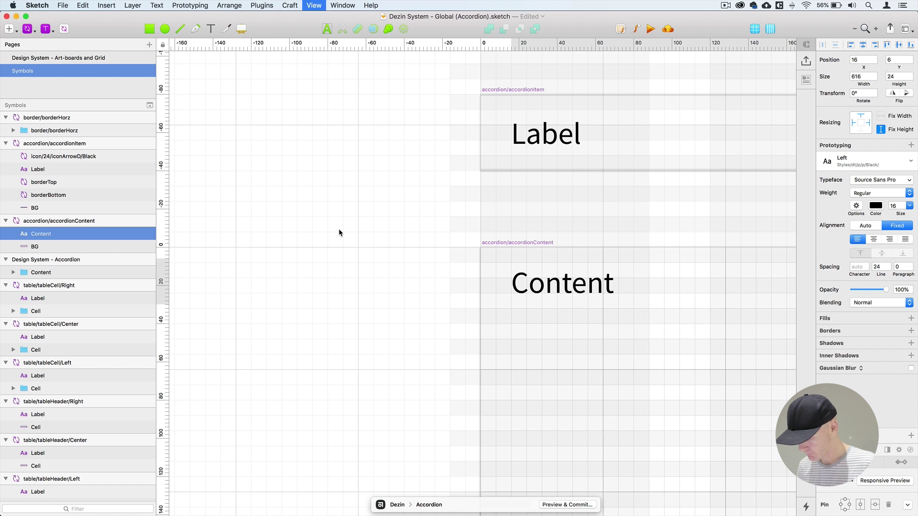
key("super+0")
scroll(414, 242, "right", 10)
scroll(414, 242, "down", 3)
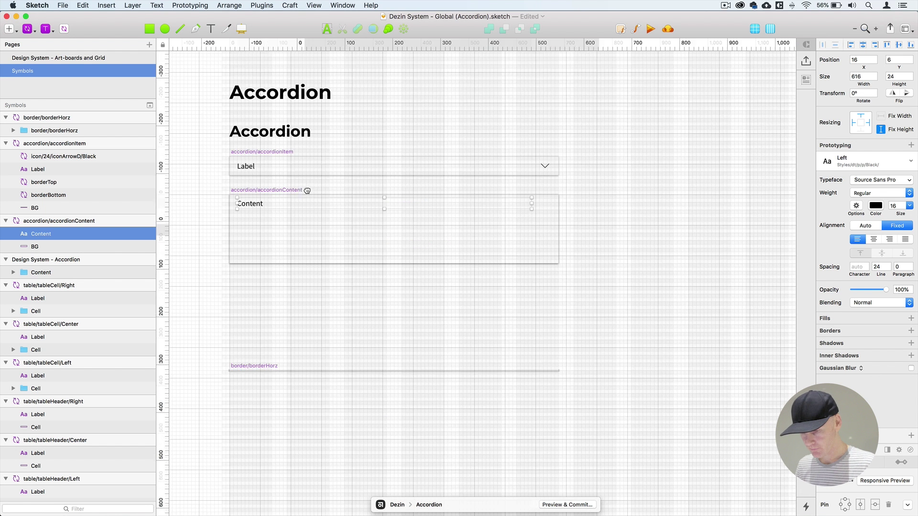
left_click(292, 179)
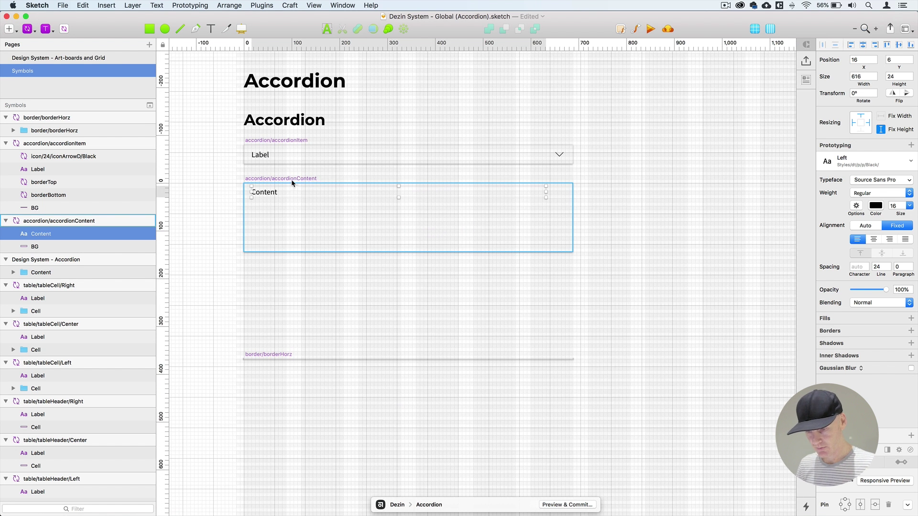
left_click(266, 191)
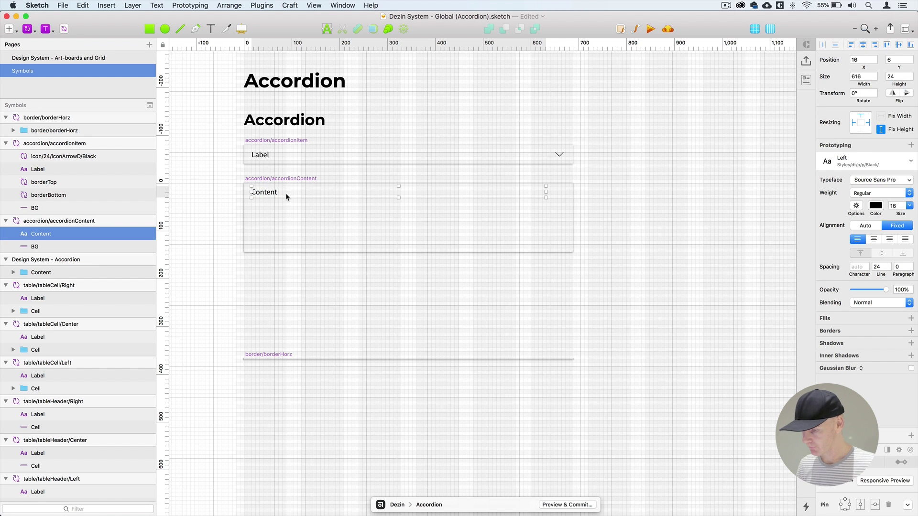
Move the border/borderHorz symbol master up to Y 2496, just below the accordion/accordionContent symbol
left_click_drag(244, 355, 257, 271)
key("super+plus")
left_click_drag(301, 308, 475, 299)
key("super+plus")
left_click_drag(532, 331, 871, 354)
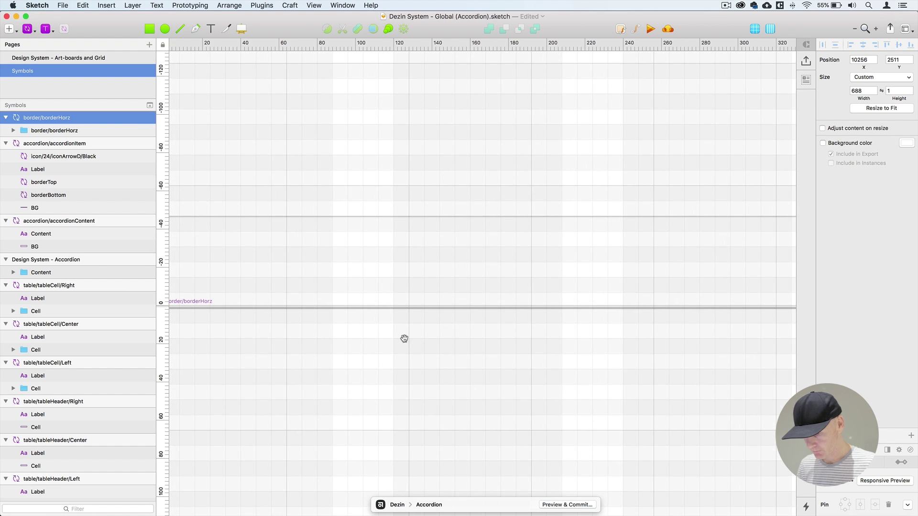
left_click_drag(350, 349, 679, 338)
key("Up")
key("Up")
key("Up")
key("Up")
key("Up")
key("Up")
key("Up")
key("Up")
key("Up")
key("Up")
key("Up")
key("Up")
key("Up")
key("Up")
key("Up")
key("Up")
key("Up")
key("Up")
key("Up")
key("Up")
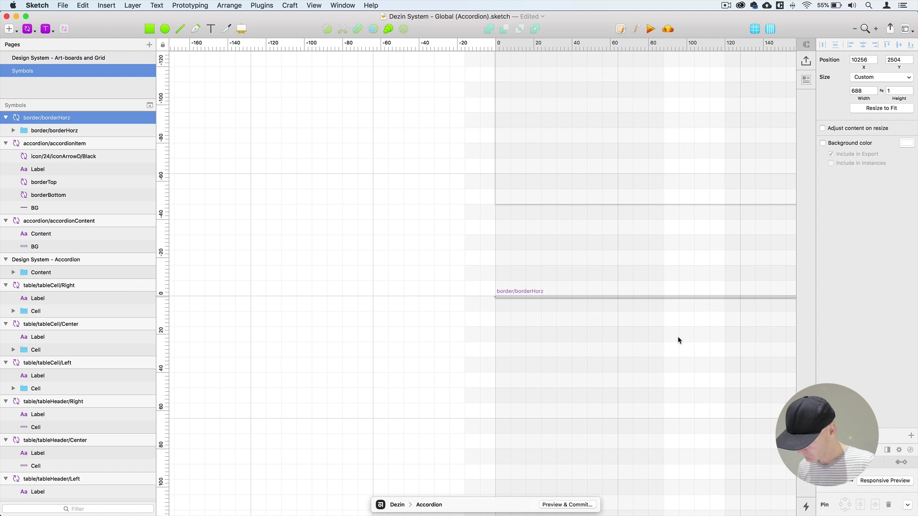
key("Down")
key("Down")
key("Down")
key("Down")
key("Down")
key("Down")
key("Down")
key("Down")
key("Down")
key("Down")
key("Down")
key("Down")
key("Down")
key("Down")
key("Down")
key("Down")
key("Down")
key("Down")
key("Down")
key("Down")
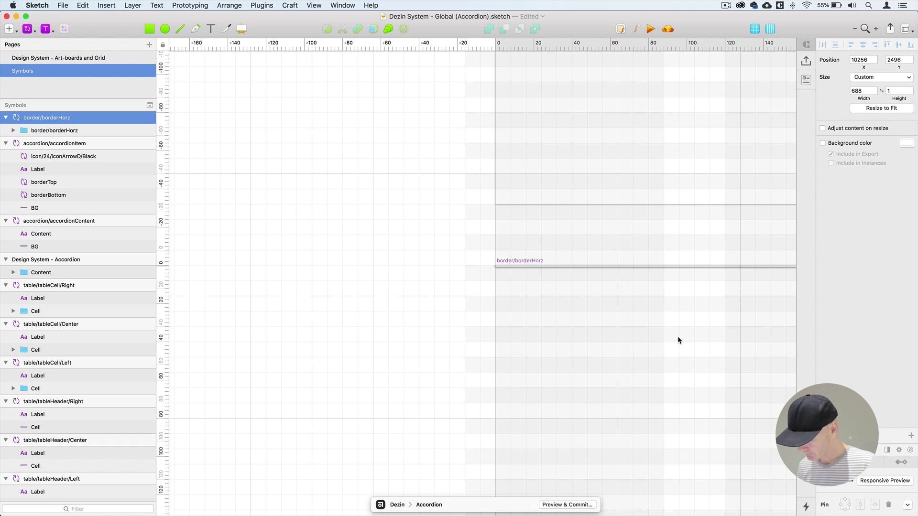
key("super+minus")
key("super+minus")
left_click(615, 338)
left_click_drag(641, 336, 430, 344)
Hide the square grid and the column layout on the Accordion artboard
left_click(280, 211)
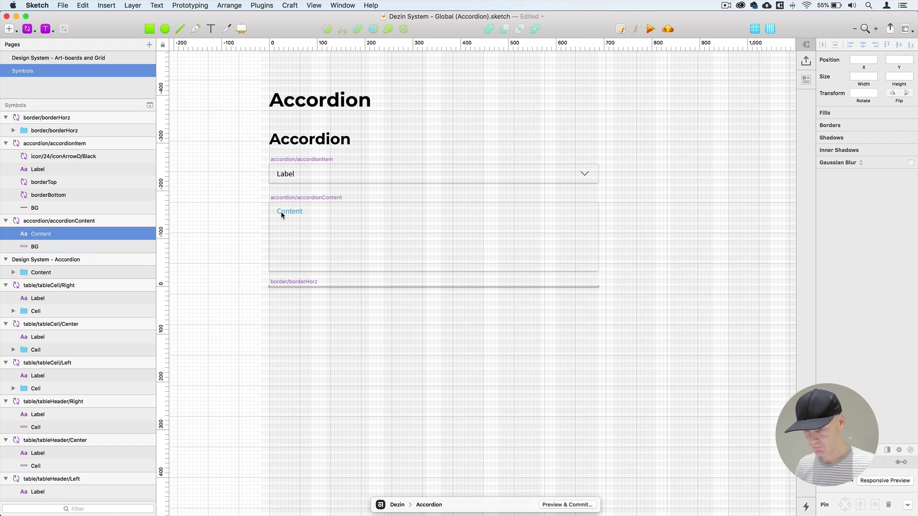
left_click(276, 236)
left_click(249, 214)
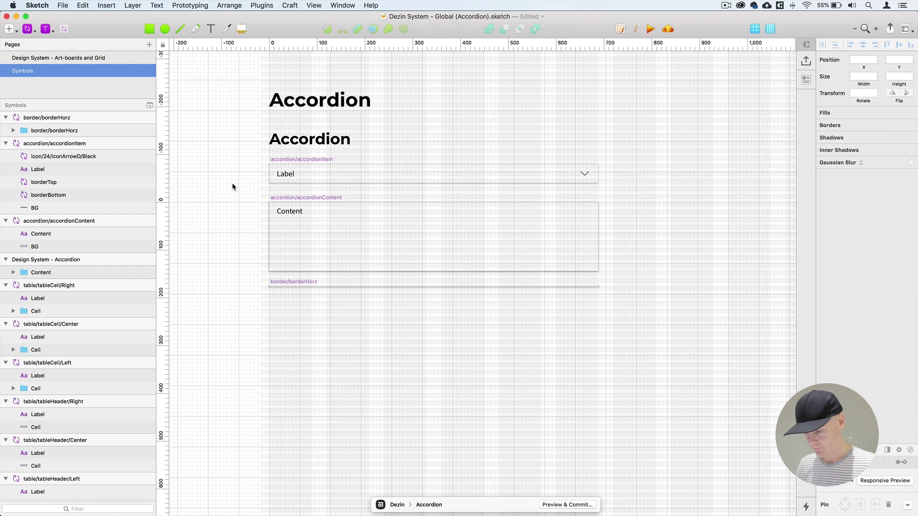
left_click(311, 140)
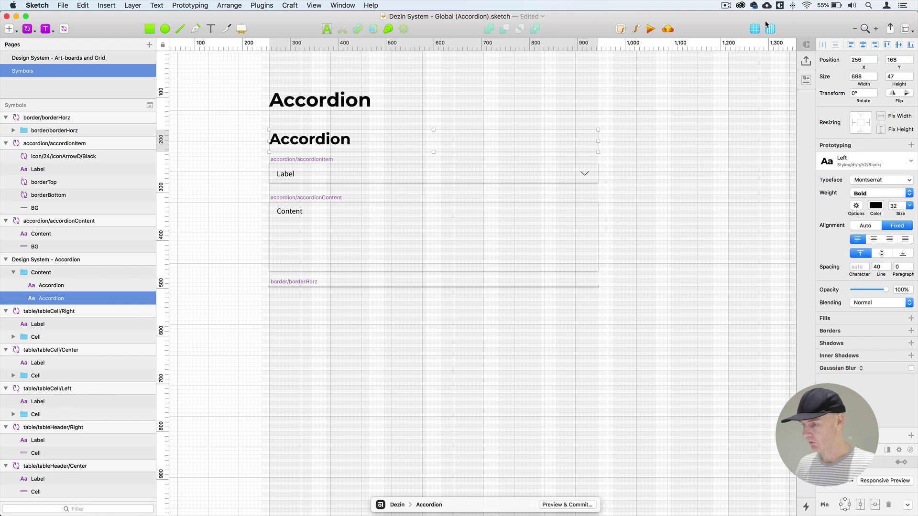
left_click(756, 29)
left_click(248, 134)
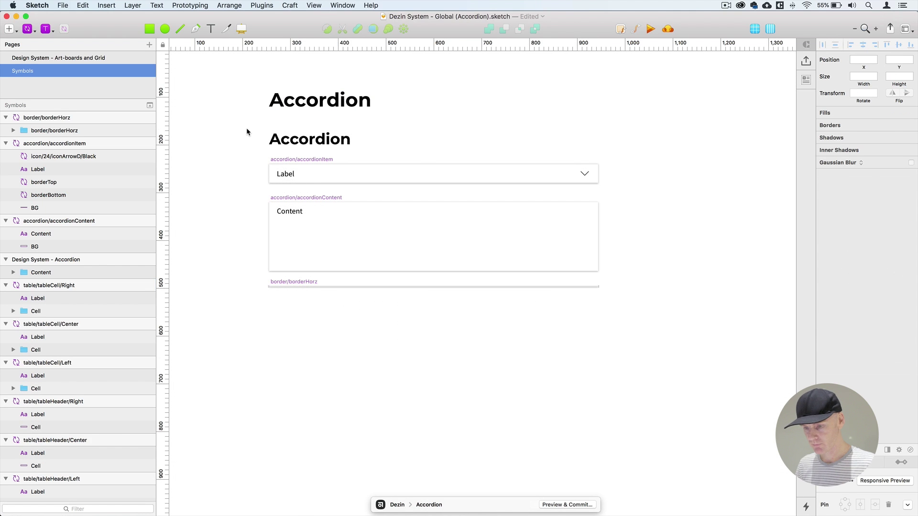
Apply the text style dt/h/h4/Black/Left to the Label text in the accordion/accordionItem symbol
left_click(282, 175)
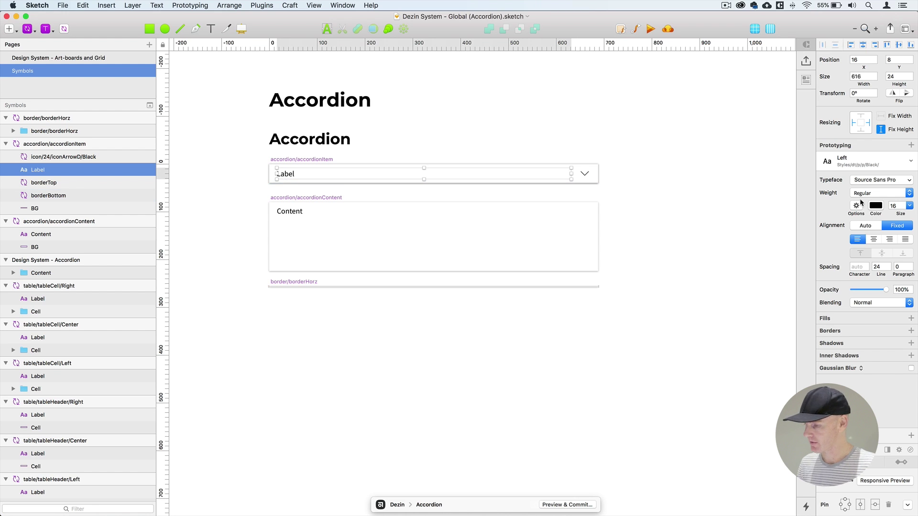
left_click(856, 167)
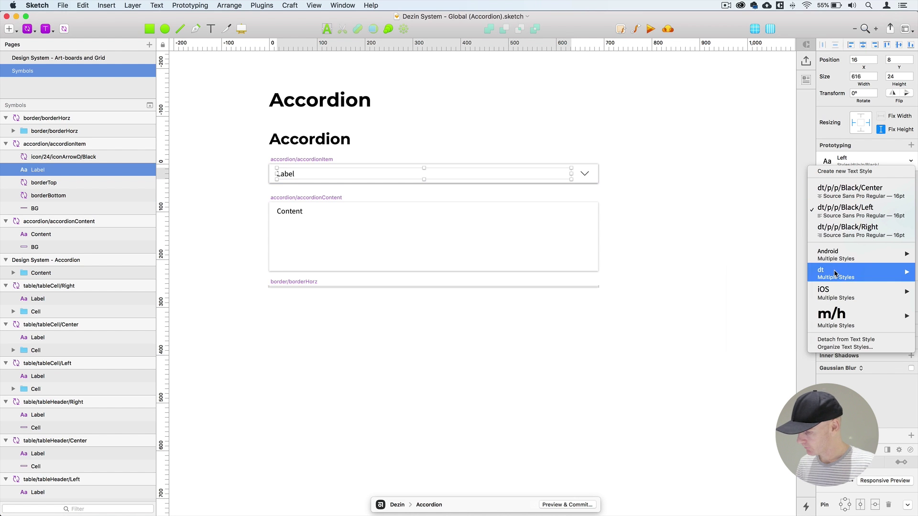
mouse_move(836, 274)
mouse_move(770, 301)
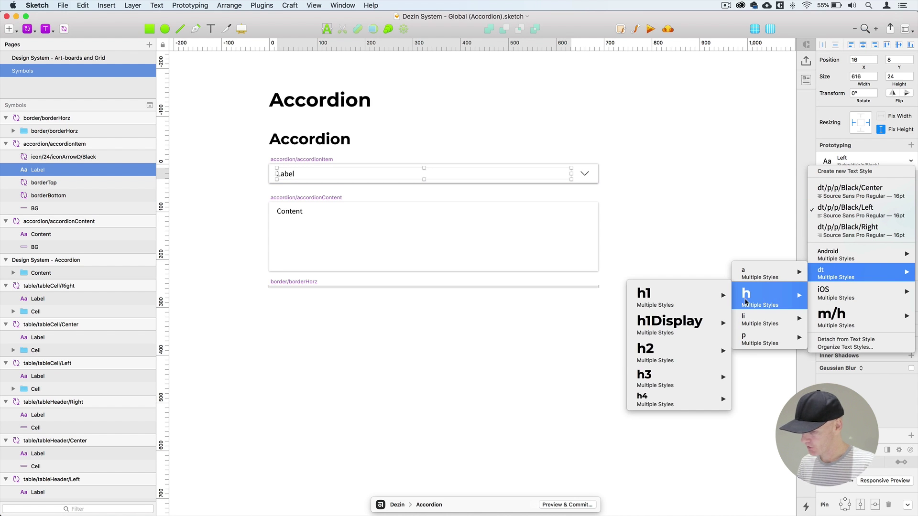
mouse_move(680, 398)
mouse_move(594, 400)
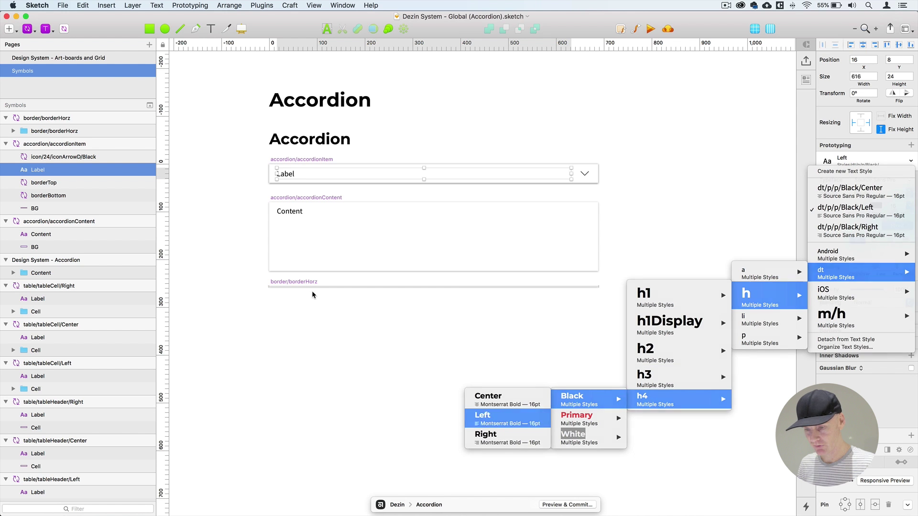
left_click(260, 196)
left_click(292, 175)
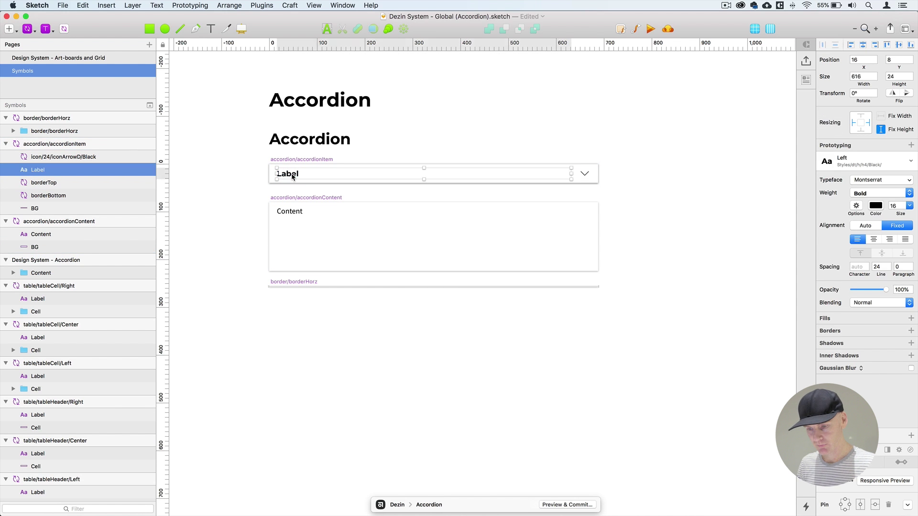
left_click(289, 159)
left_click(230, 150)
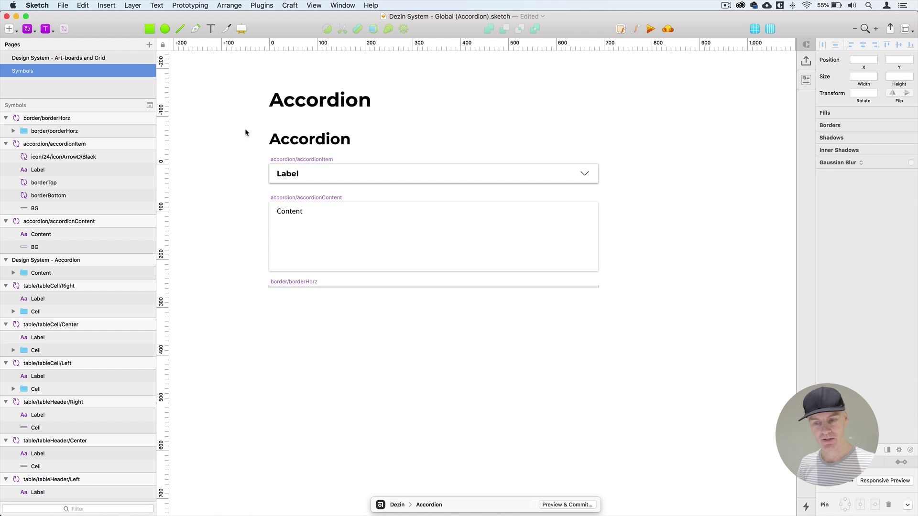
Delete the Table and Tabs groups from the Desktop 1920px artboard on the Design System - Art-boards and Grid page
left_click(80, 58)
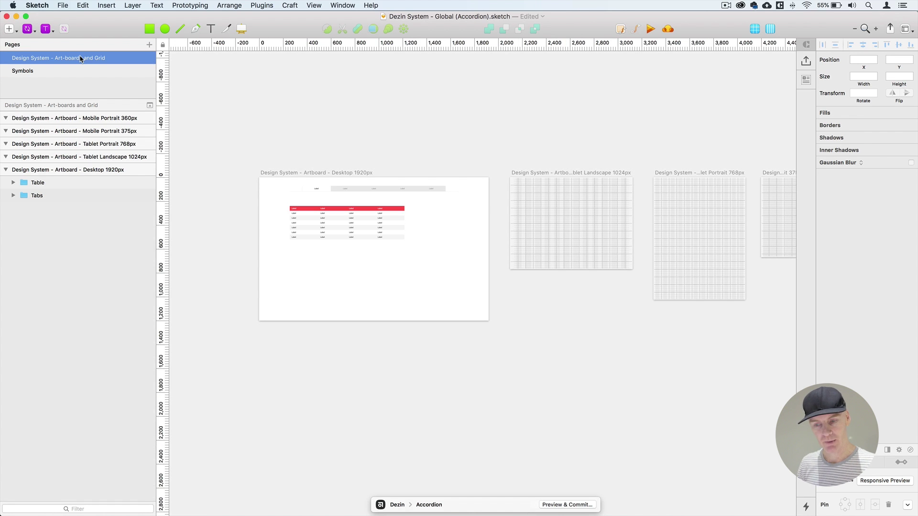
left_click(310, 172)
key("super+0")
left_click_drag(348, 185, 482, 257)
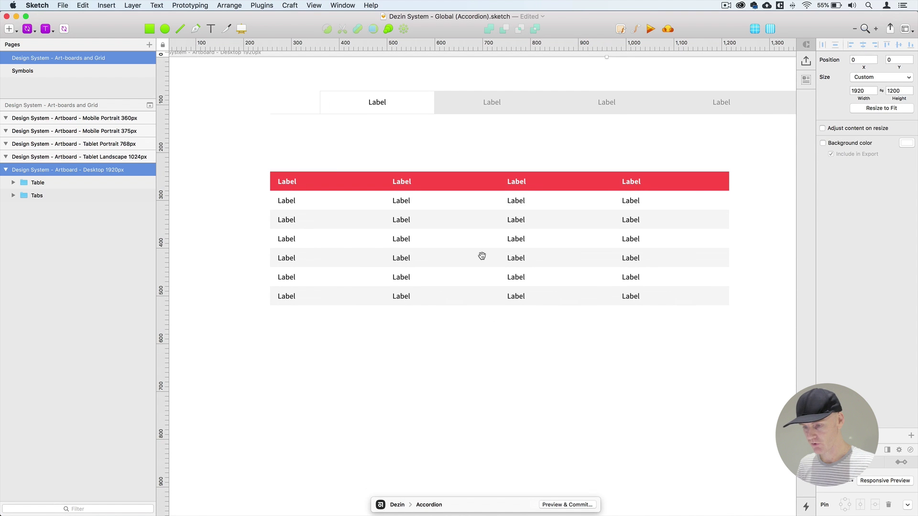
left_click(284, 151)
left_click(364, 186, "super")
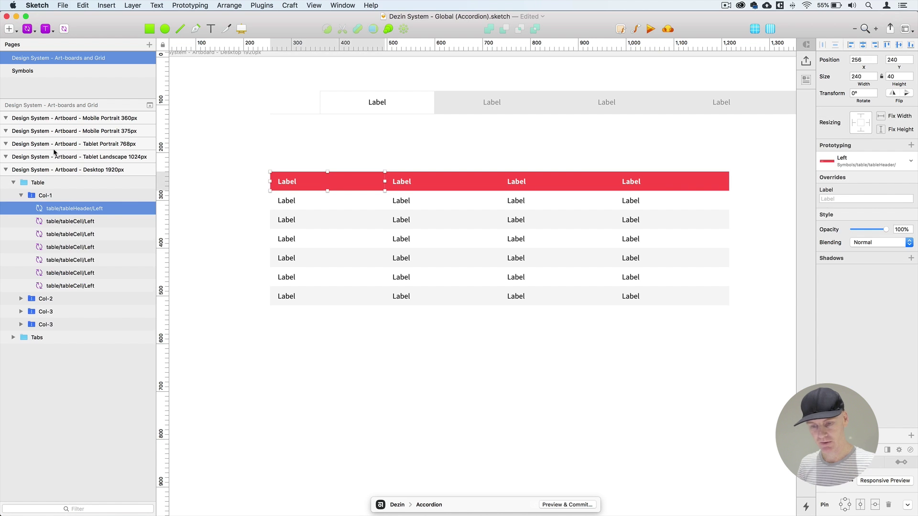
left_click(55, 184)
left_click(32, 196, "shift")
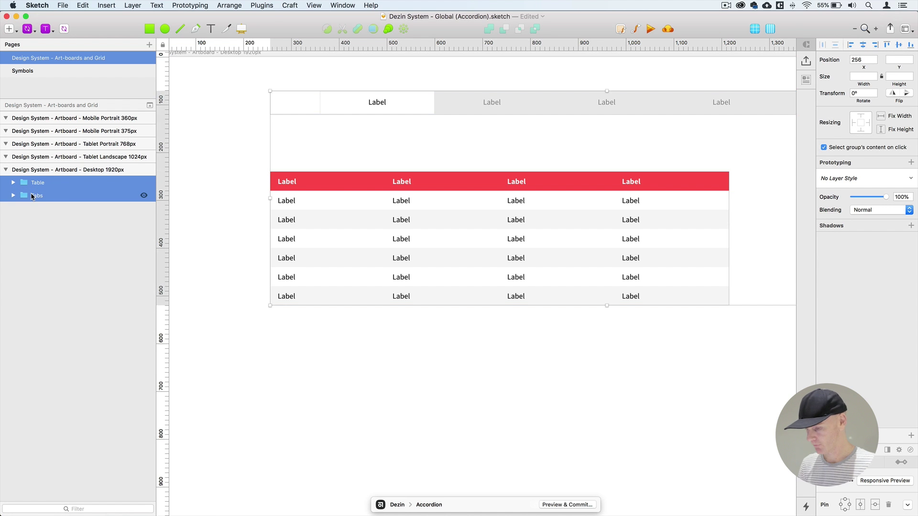
key("BackSpace")
Show the square grid and the column layout on the Desktop 1920px artboard
left_click(306, 221)
key("super+2")
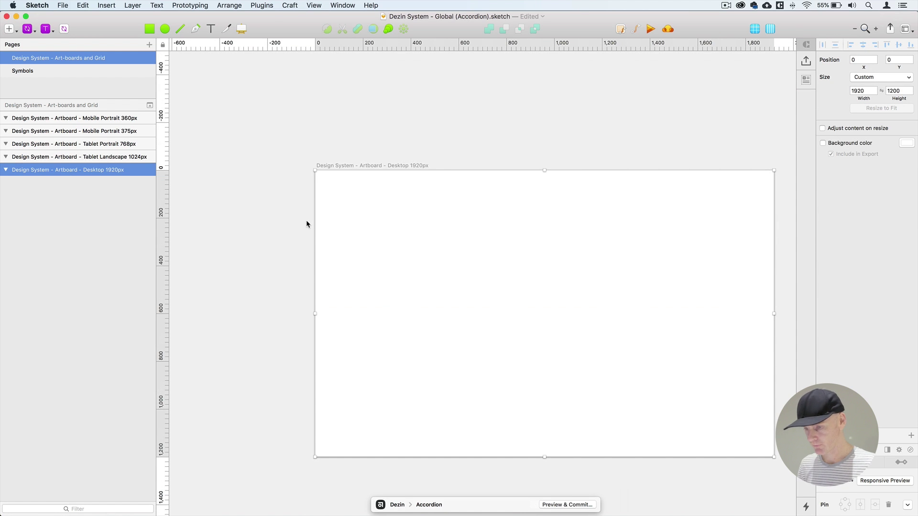
left_click(754, 28)
left_click(770, 29)
Insert the accordion/accordionItem symbol on the Desktop 1920px artboard and position it at X 256, Y 128
key("super+0")
left_click_drag(351, 134, 468, 246)
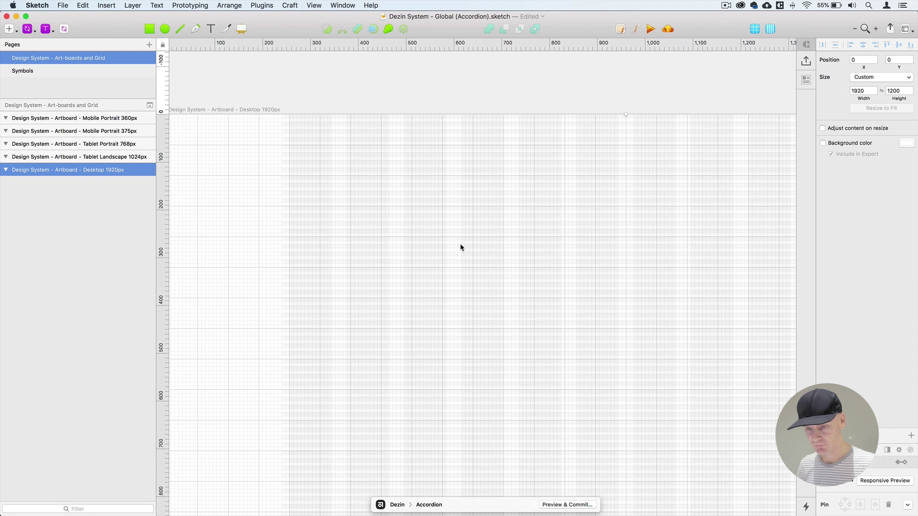
left_click(27, 28)
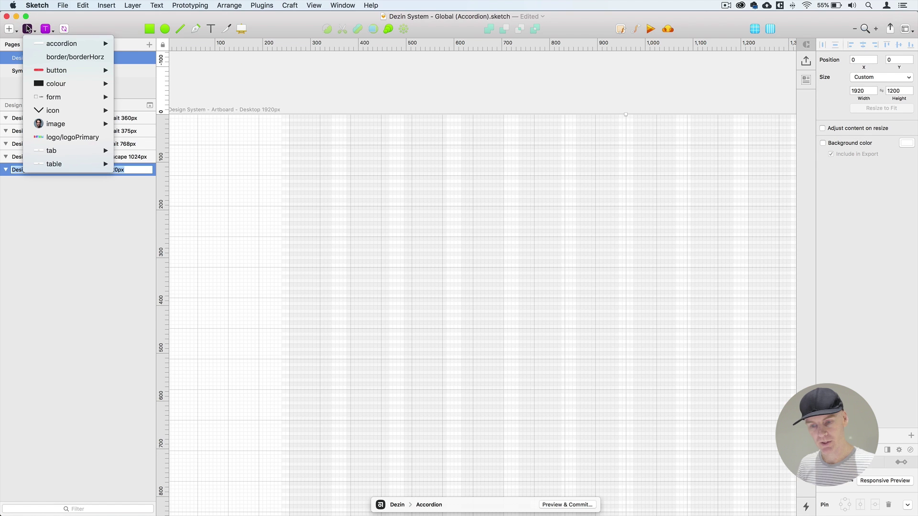
mouse_move(106, 47)
left_click(158, 57)
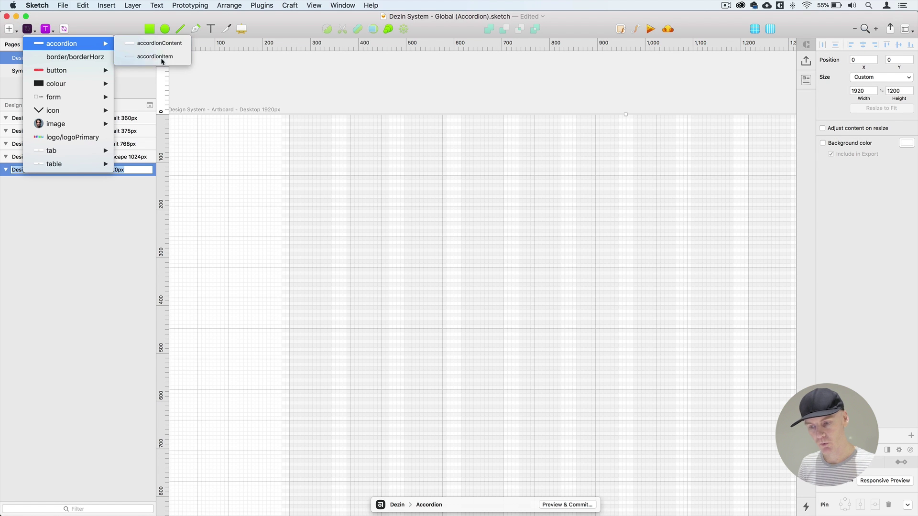
left_click(454, 185)
key("super+plus")
left_click_drag(394, 219, 545, 149)
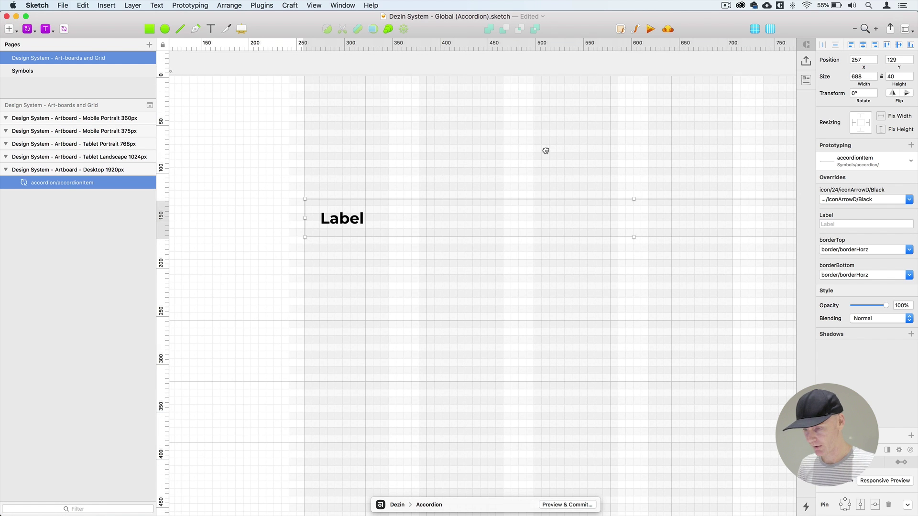
left_click_drag(344, 212, 344, 214)
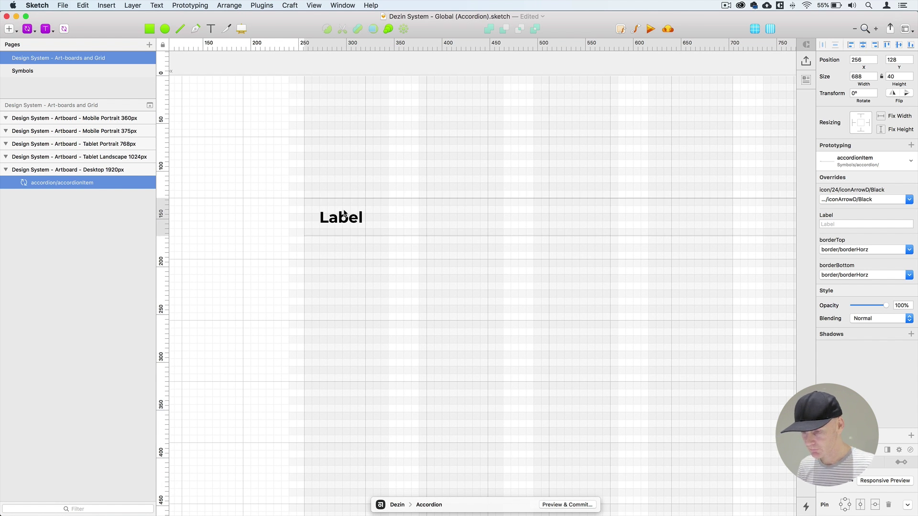
Hide the square grid on the Desktop 1920px artboard, keeping the column layout shown
key("ctrl+g")
key("super+minus")
left_click_drag(405, 221, 306, 149)
Duplicate the accordion/accordionItem instance three times
left_click(317, 225)
left_click(313, 180)
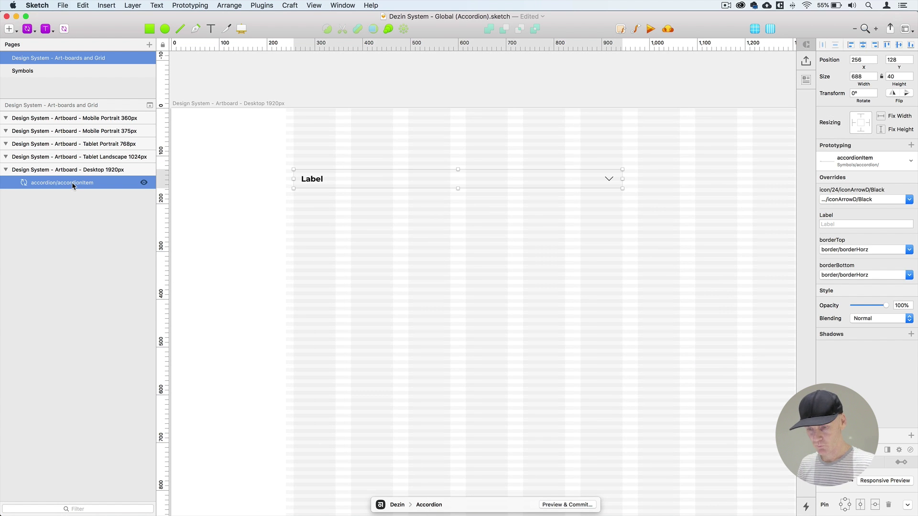
key("super+d")
key("super+d")
key("super+d")
Group the four accordion/accordionItem instances and name the group Accordion
left_click(63, 207)
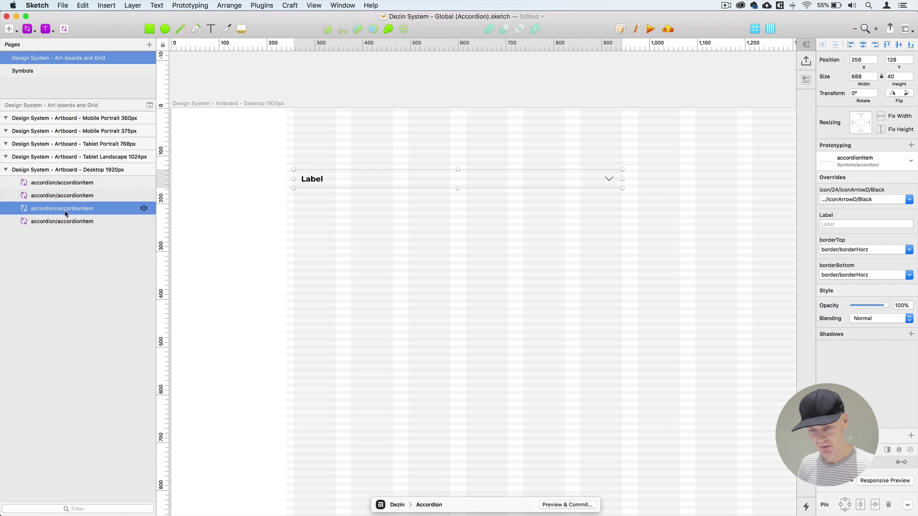
left_click(57, 221)
left_click_drag(77, 197, 57, 226)
left_click(76, 184)
left_click(73, 223, "shift")
key("super+g")
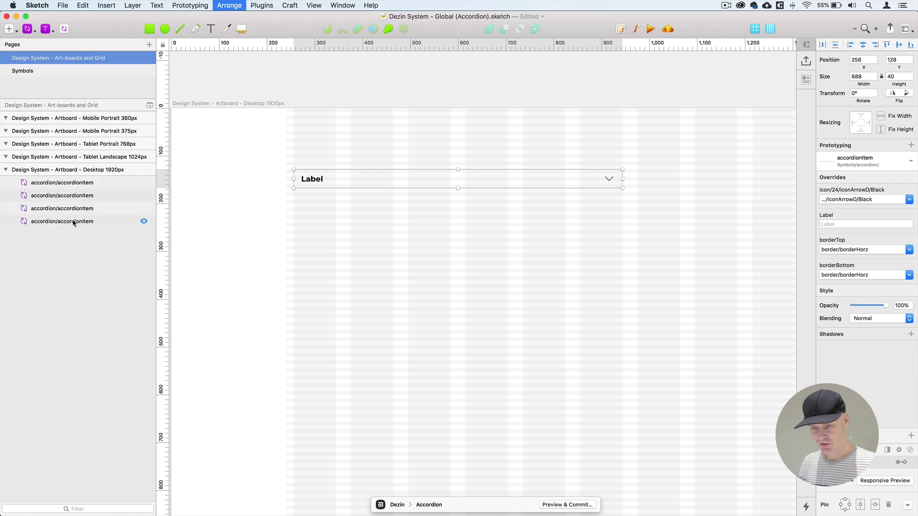
double_click(37, 183)
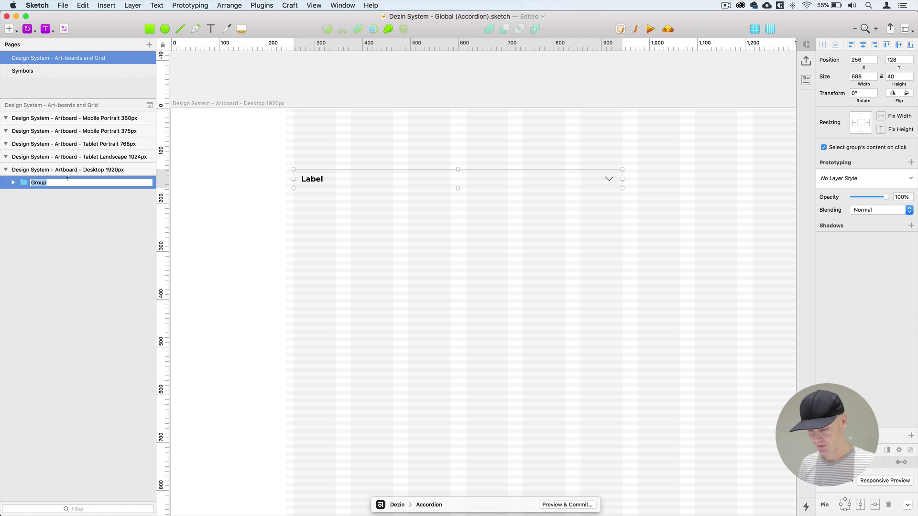
type("Accordi")
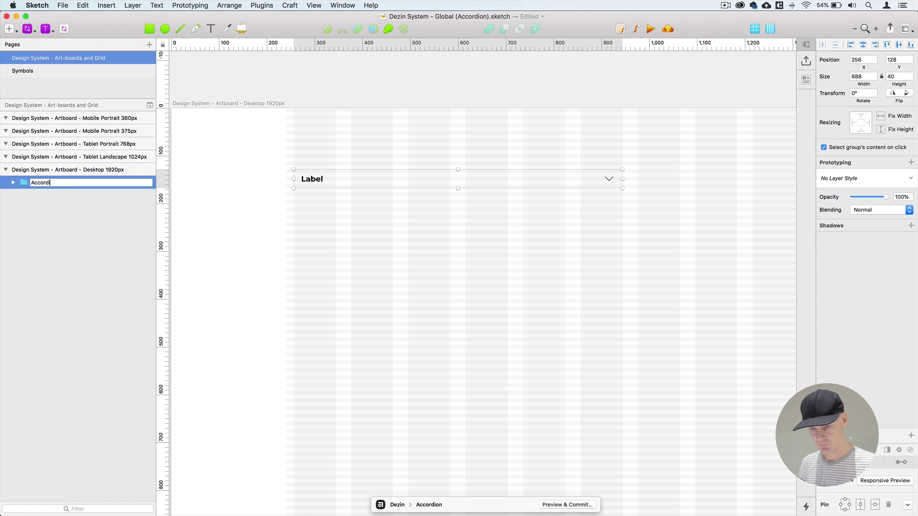
type("on")
key("Return")
left_click(12, 182)
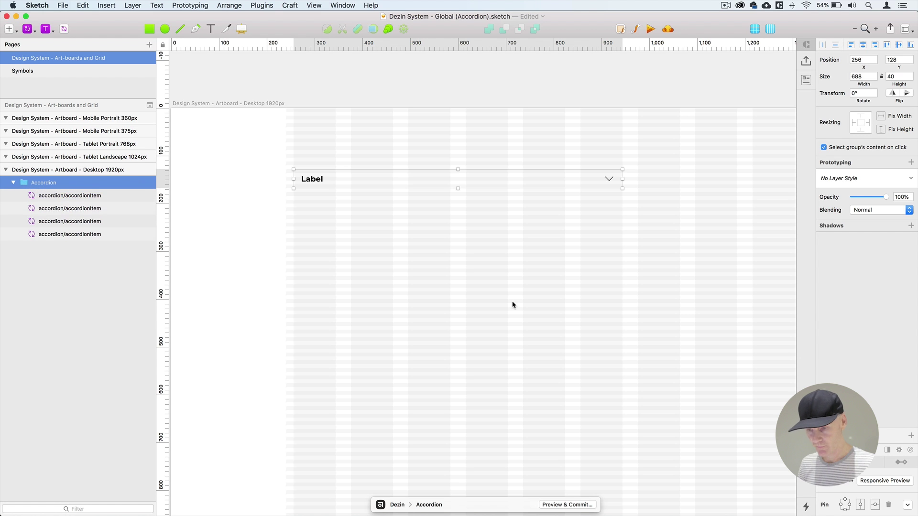
Move the second accordionItem in the Accordion group down to Y 168, directly below the top item
left_click(68, 209)
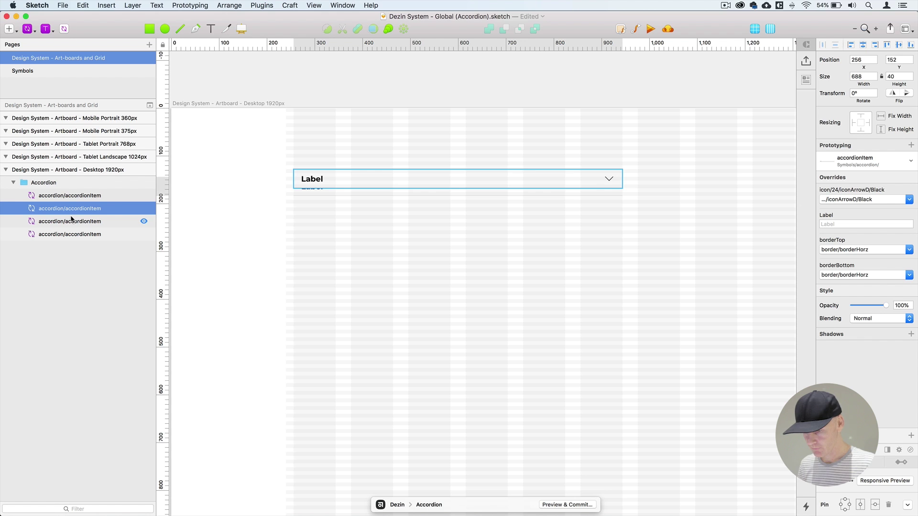
key("Down")
key("Down")
key("Down")
key("Down")
key("Down")
key("Down")
key("Down")
key("Down")
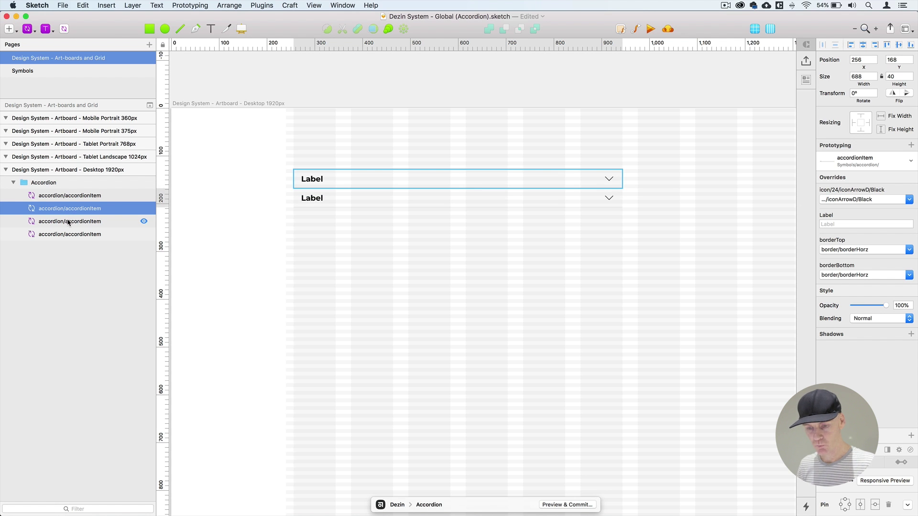
Move the third accordionItem down to Y 208, directly below the second item
left_click(69, 223)
key("shift+Down")
key("shift+Down")
key("Down")
key("Down")
key("Down")
key("Down")
Move the fourth accordionItem down so it sits directly below the third item
left_click(65, 234)
key("Down")
key("Down")
key("Down")
key("Down")
key("Down")
key("Down")
key("Down")
key("Down")
key("shift+Down")
key("shift+Down")
key("shift+Down")
key("shift+Down")
key("shift+Down")
key("shift+Down")
key("shift+Down")
key("Down")
key("Down")
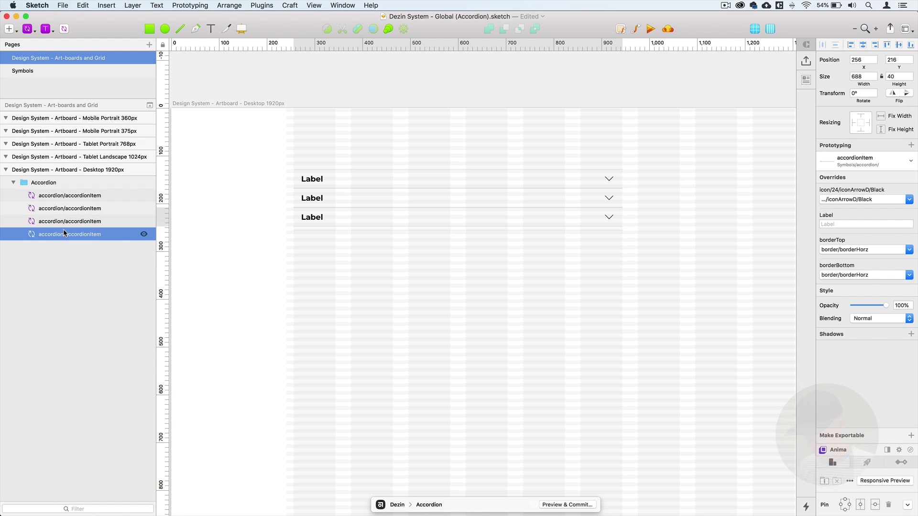
Turn the Accordion group into a vertical Anima stack with a spacing of 0
left_click(67, 182)
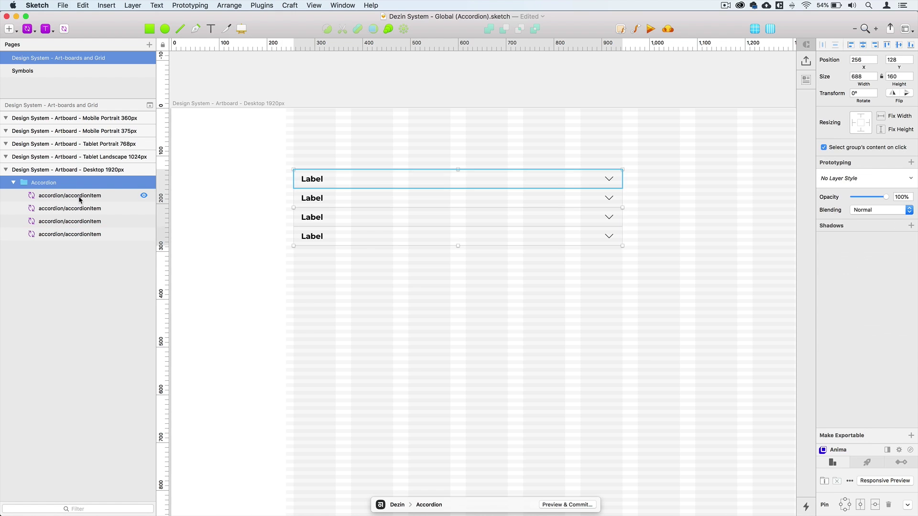
left_click(822, 482)
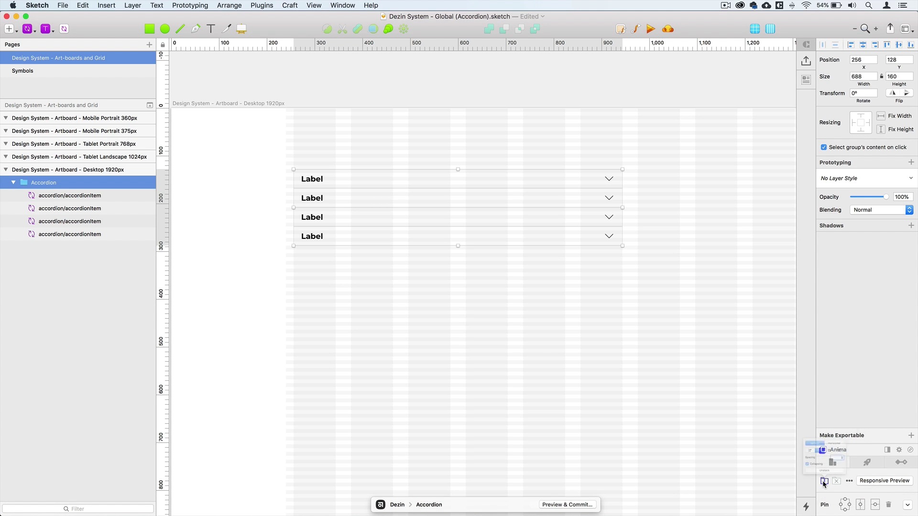
left_click(536, 353)
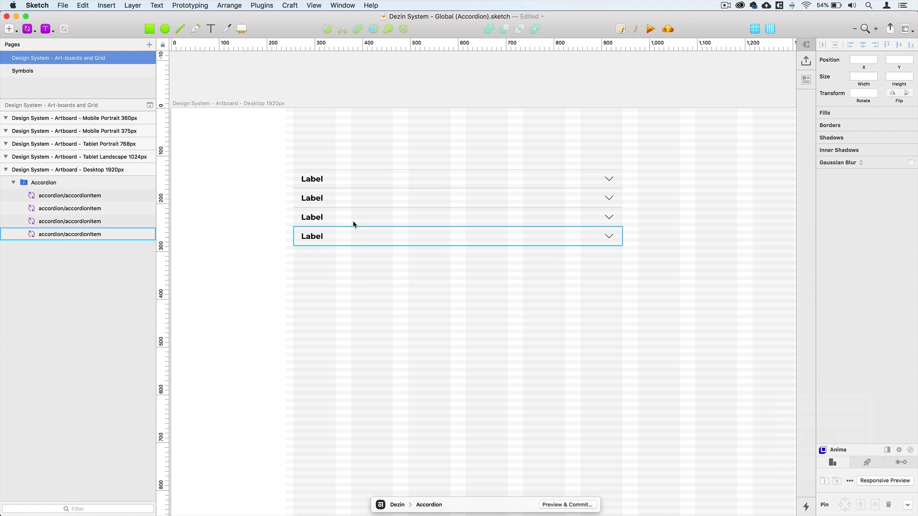
left_click(322, 202)
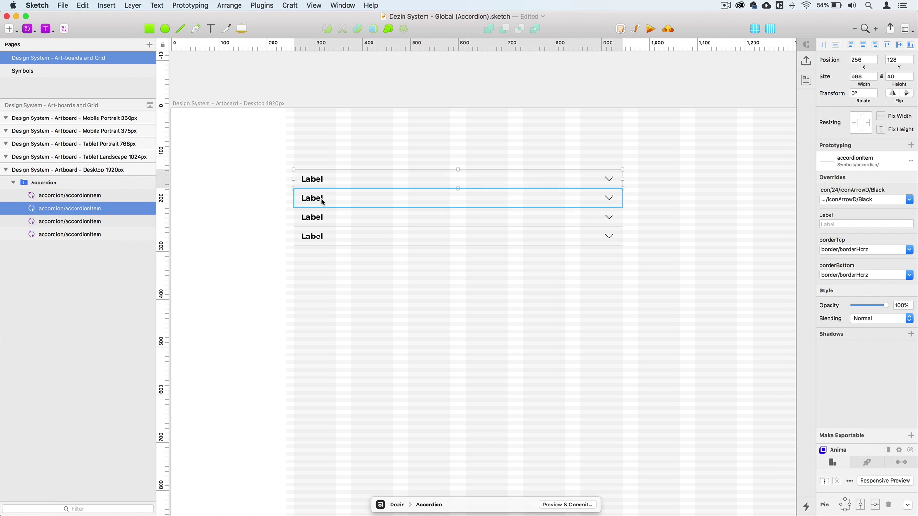
Turn off Collapsing for the Accordion stack and test it by hiding and reshowing the third item
left_click(77, 182)
left_click(824, 481)
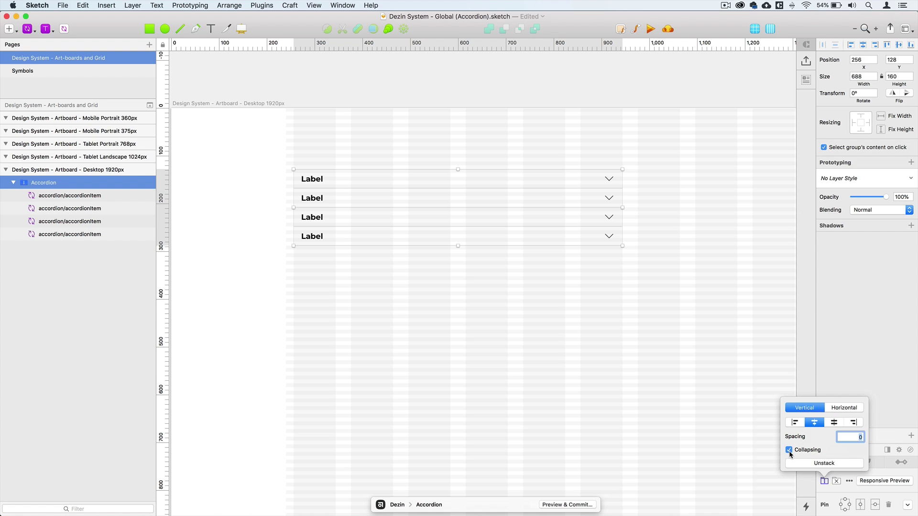
left_click(391, 293)
left_click(318, 216)
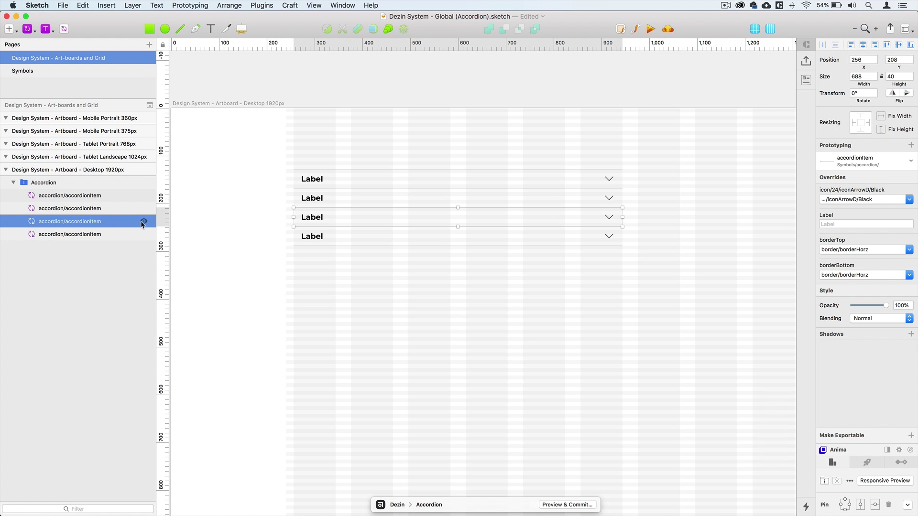
left_click(144, 221)
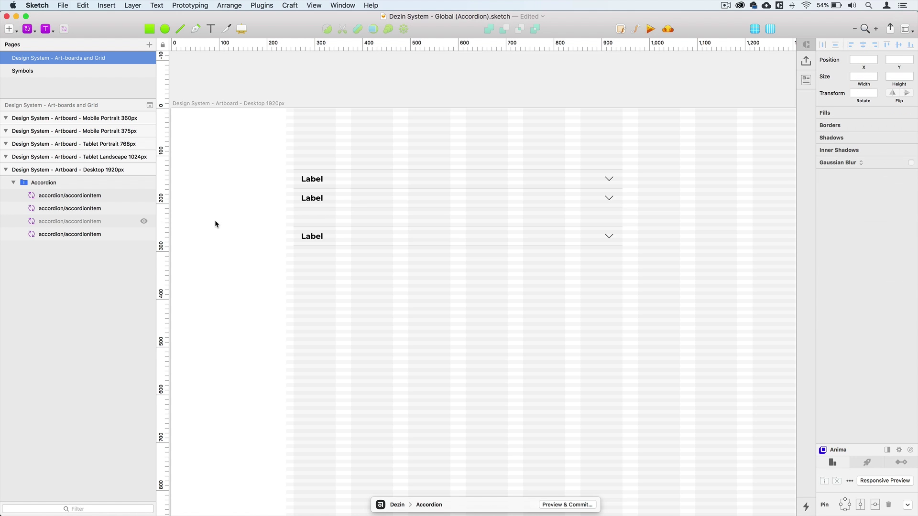
left_click(144, 221)
Turn Collapsing on for the Accordion stack and test it by hiding and reshowing the third item
left_click(43, 183)
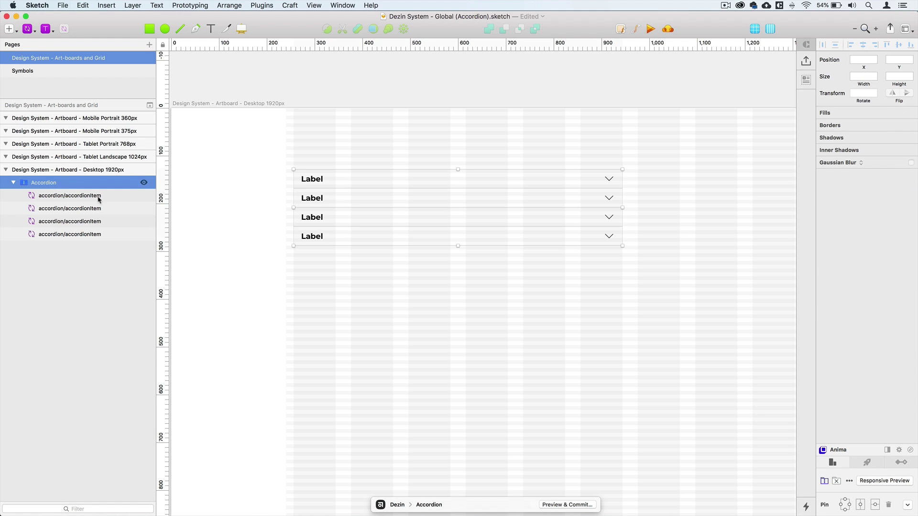
left_click(825, 480)
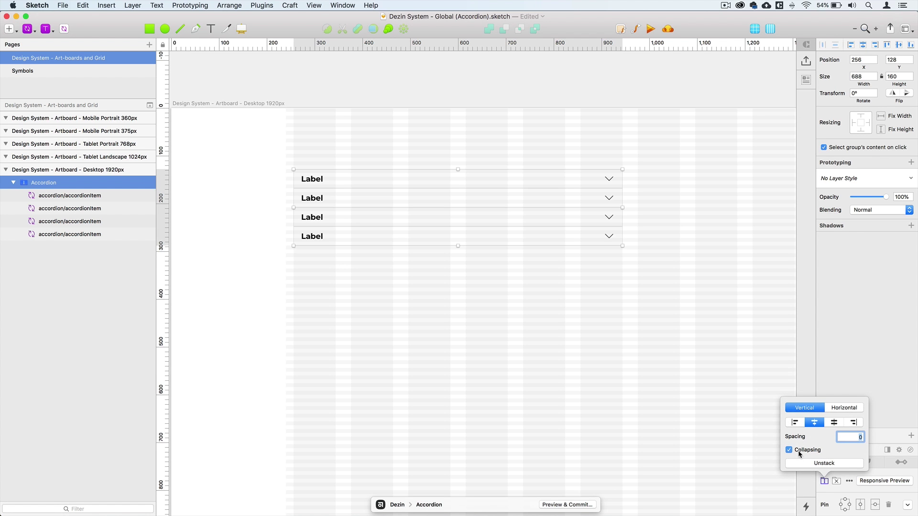
left_click(607, 277)
left_click(330, 223)
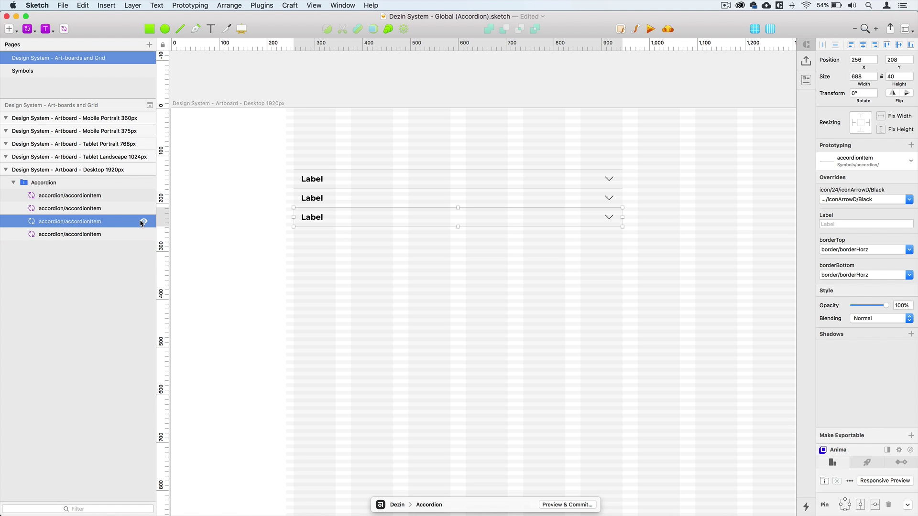
left_click(373, 326)
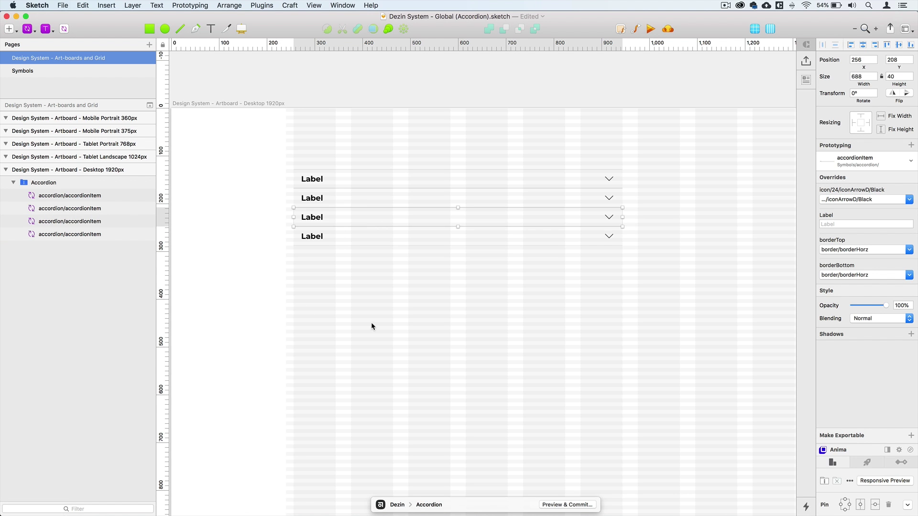
Set the Accordion stack's alignment to left
left_click(72, 209)
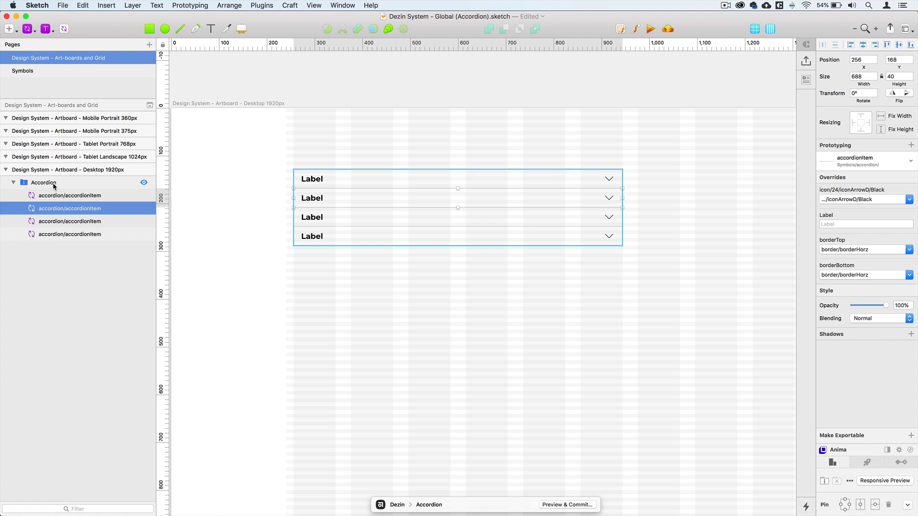
left_click(43, 183)
left_click(825, 481)
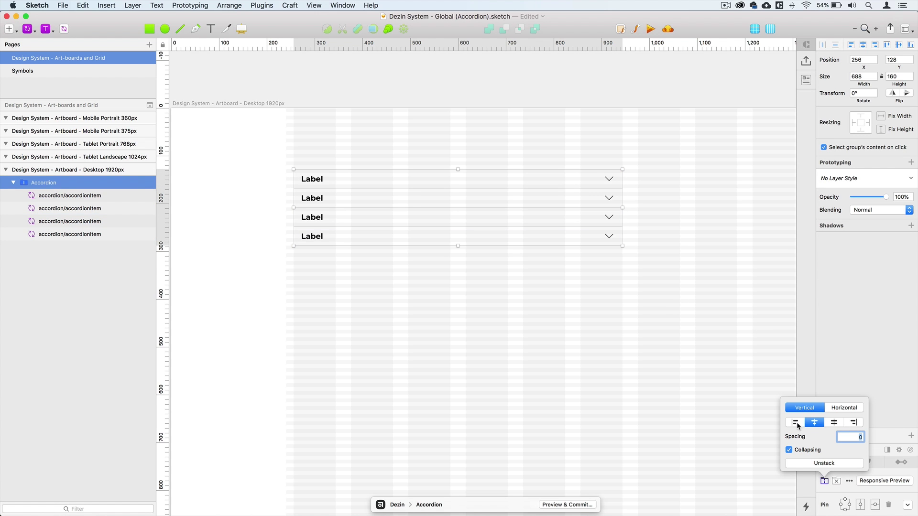
left_click(609, 278)
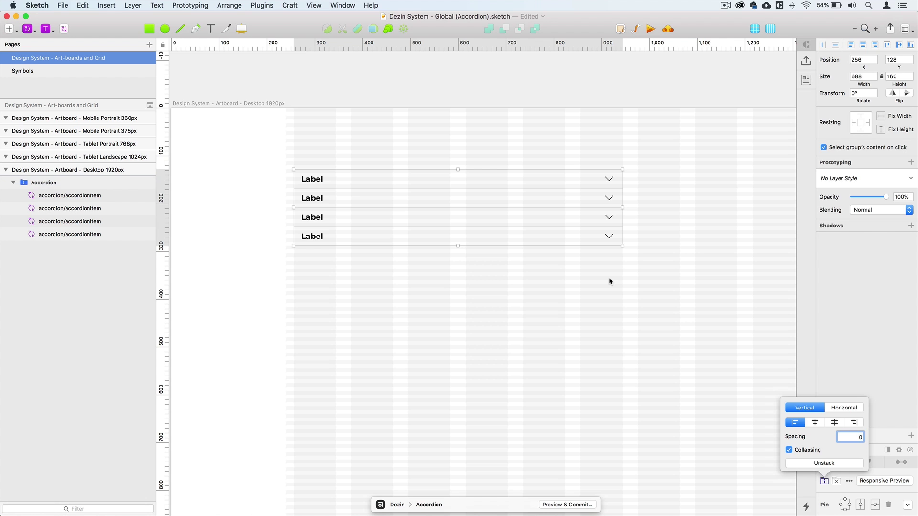
Insert an accordion/accordionContent symbol into the Accordion stack and place it directly beneath the first accordion item
left_click(334, 176)
left_click(71, 208)
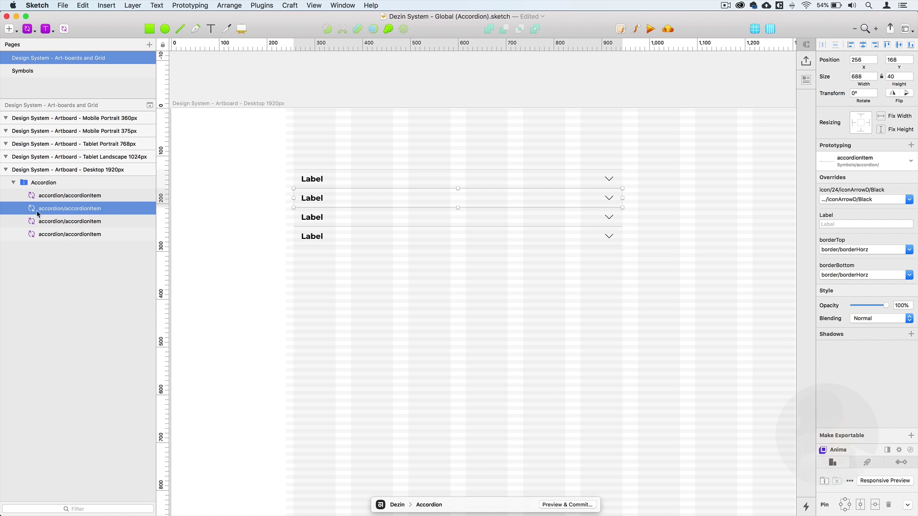
left_click(26, 29)
mouse_move(72, 44)
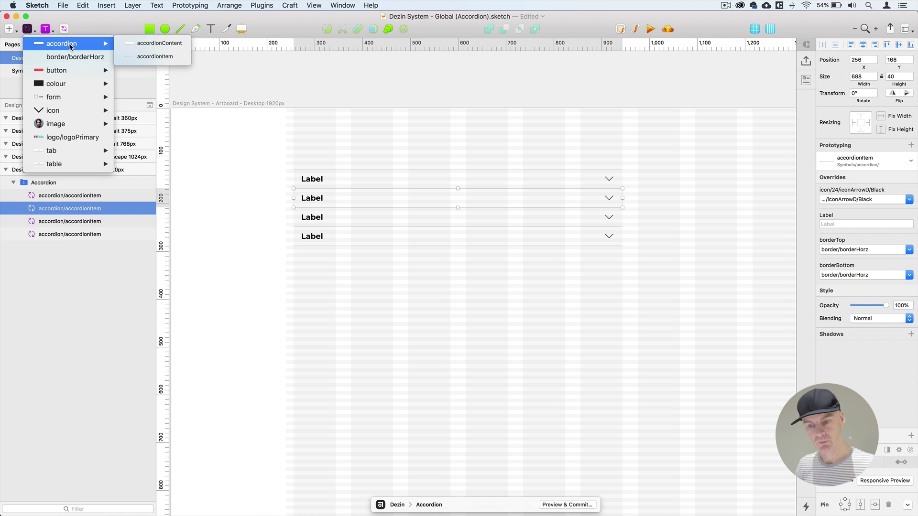
left_click(158, 43)
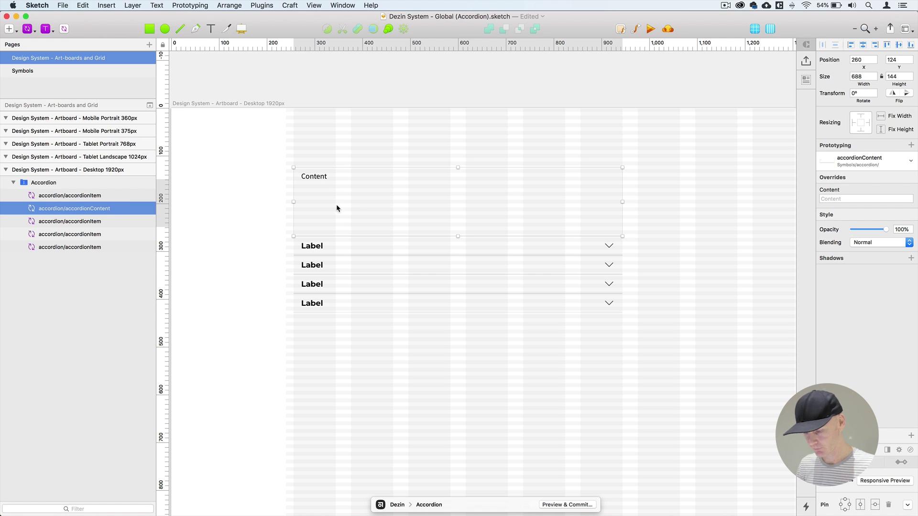
left_click(341, 243)
left_click_drag(324, 247, 325, 165)
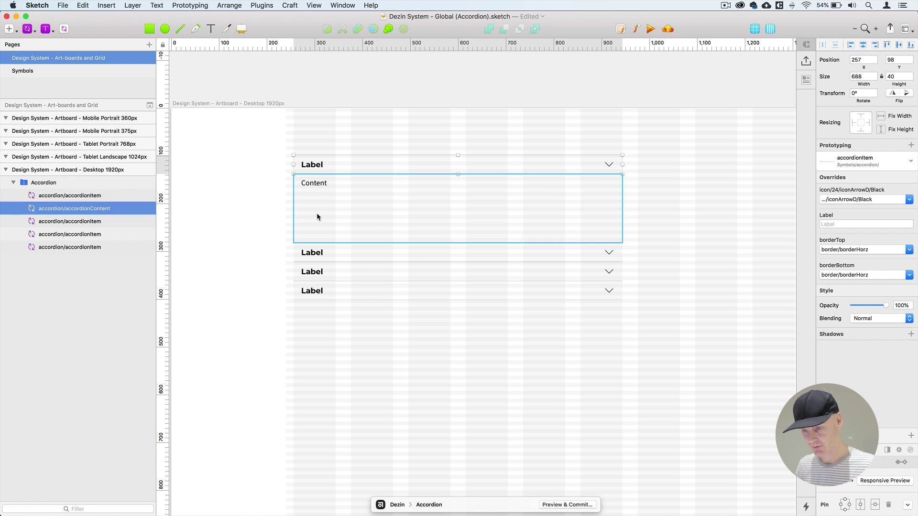
Nudge the whole Accordion group to position X 256, Y 128 on the Desktop 1920px artboard
left_click(77, 183)
key("super+2")
scroll(556, 276, "left", 4)
scroll(555, 276, "up", 1)
key("shift+Down")
key("shift+Down")
key("shift+Down")
key("Up")
key("Up")
key("Up")
key("Up")
key("Up")
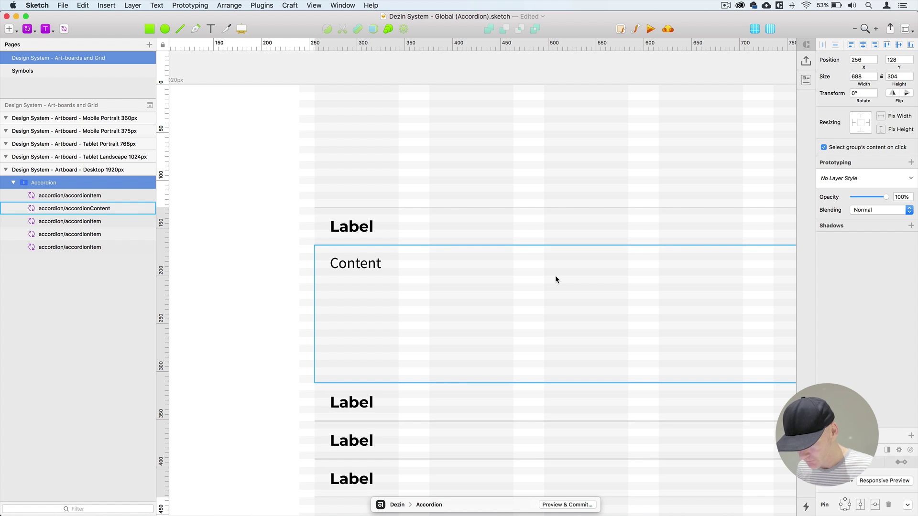
key("super+minus")
left_click(350, 273)
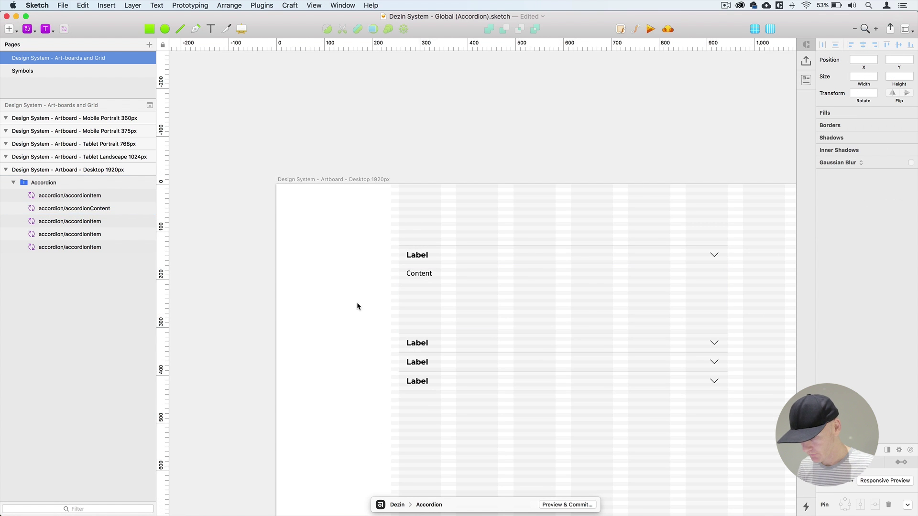
Duplicate the accordionContent symbol within the stack and arrange the copy directly beneath the second accordion item
left_click_drag(359, 303, 242, 222)
left_click(331, 208)
left_click(76, 221)
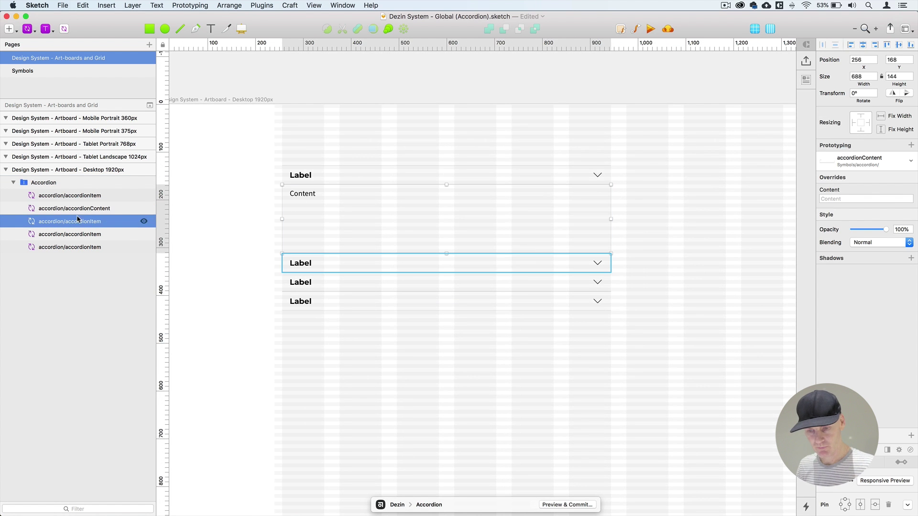
left_click(71, 208)
left_click_drag(71, 208, 65, 233)
left_click_drag(307, 331, 313, 261)
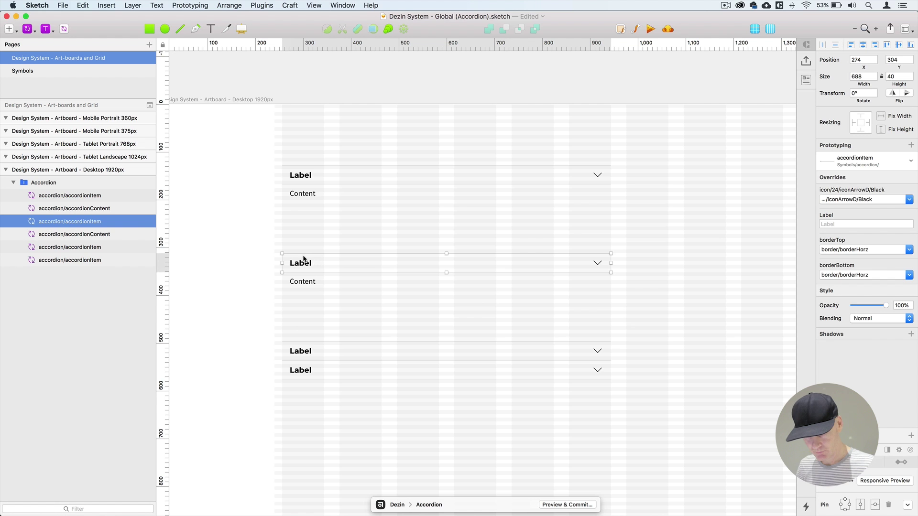
Copy and paste the second accordionContent symbol, arranging the new one directly beneath the third accordion item
left_click(80, 235)
key("super+c")
key("super+v")
left_click_drag(79, 237, 52, 272)
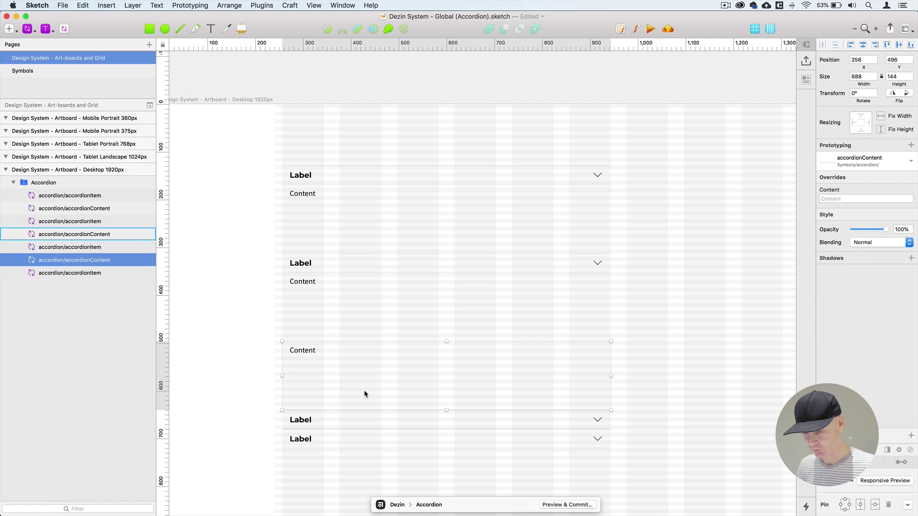
left_click_drag(309, 422, 298, 345)
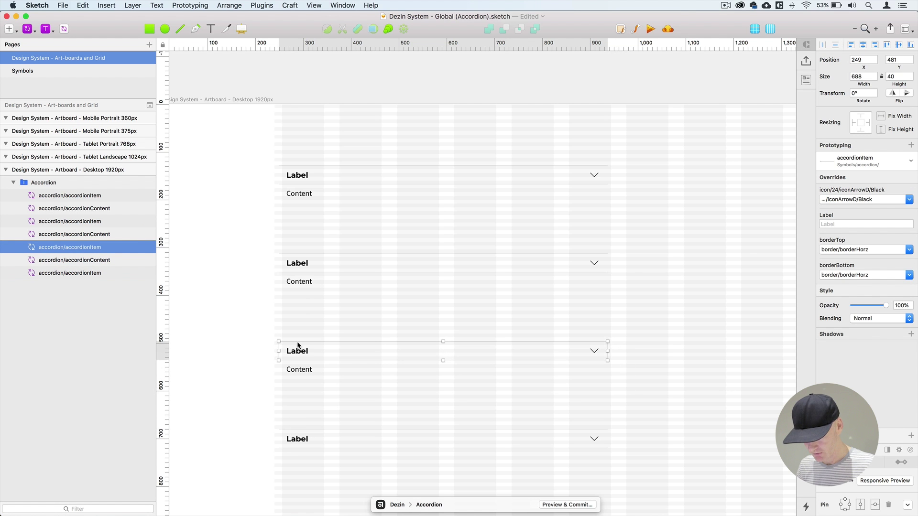
Duplicate the third accordionContent symbol and move the copy beneath the fourth accordion item at the end of the stack
left_click(86, 260)
key("super+d")
left_click_drag(86, 276, 91, 293)
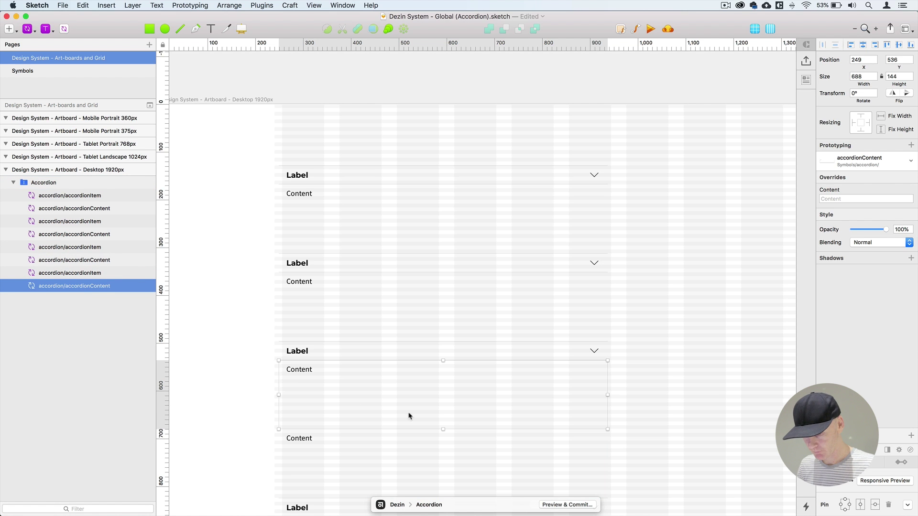
scroll(342, 352, "down", 10)
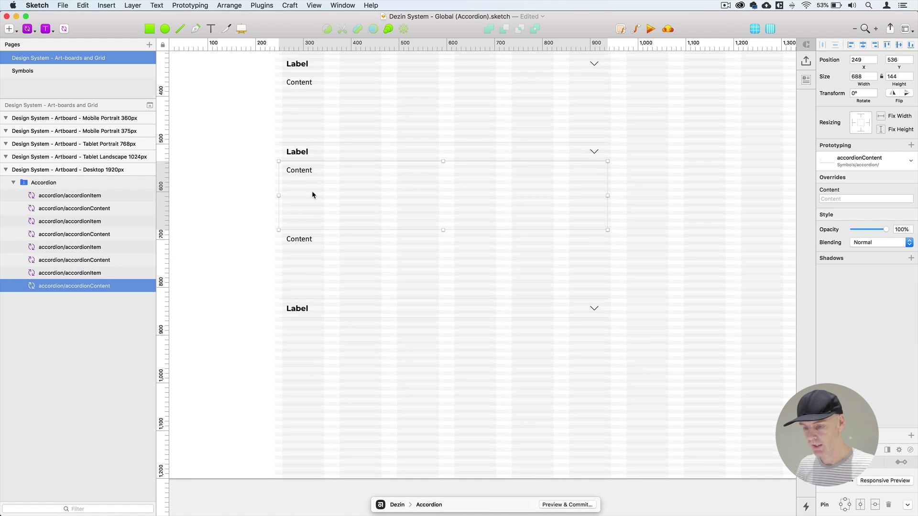
left_click_drag(312, 190, 317, 310)
left_click(259, 225)
scroll(259, 225, "up", 4)
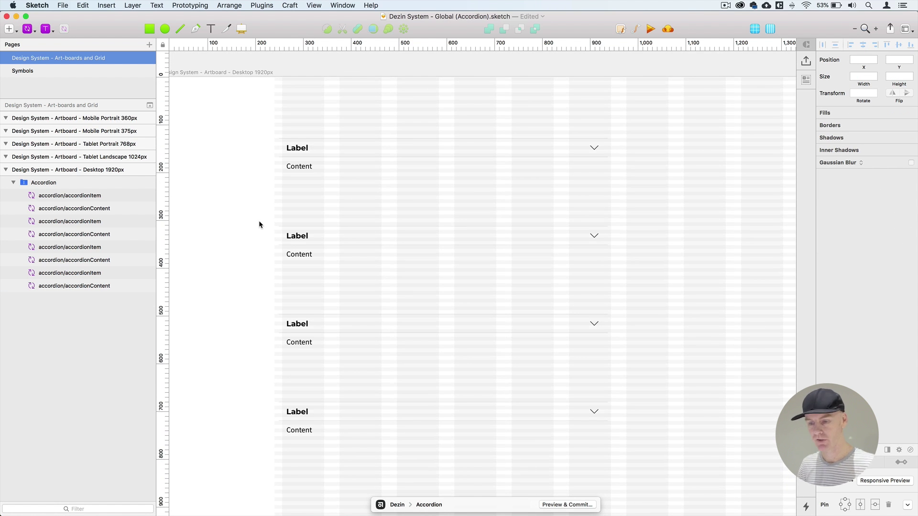
Realign the whole Accordion group horizontally to X 256 so it sits on the column grid
left_click(314, 149)
left_click(65, 184)
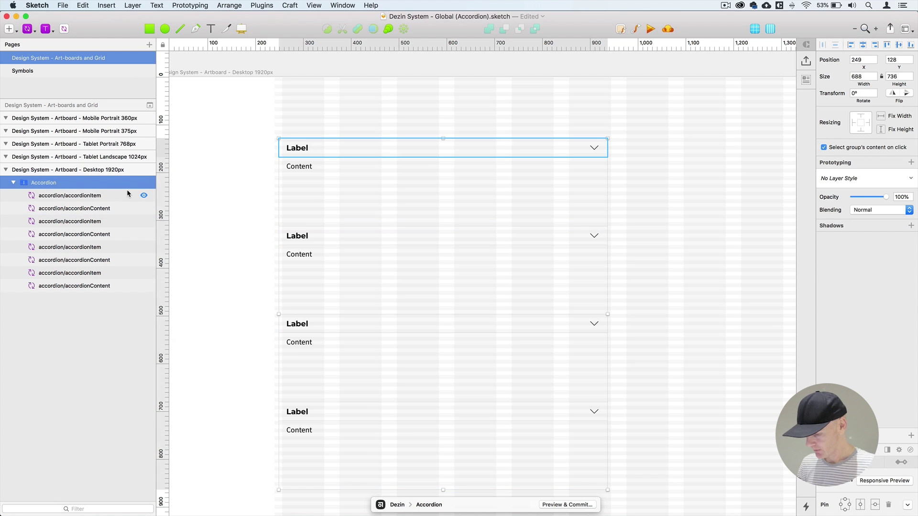
key("super+plus")
left_click_drag(371, 224, 540, 356)
key("Right")
key("Right")
key("Right")
key("Right")
key("Right")
key("Right")
key("Right")
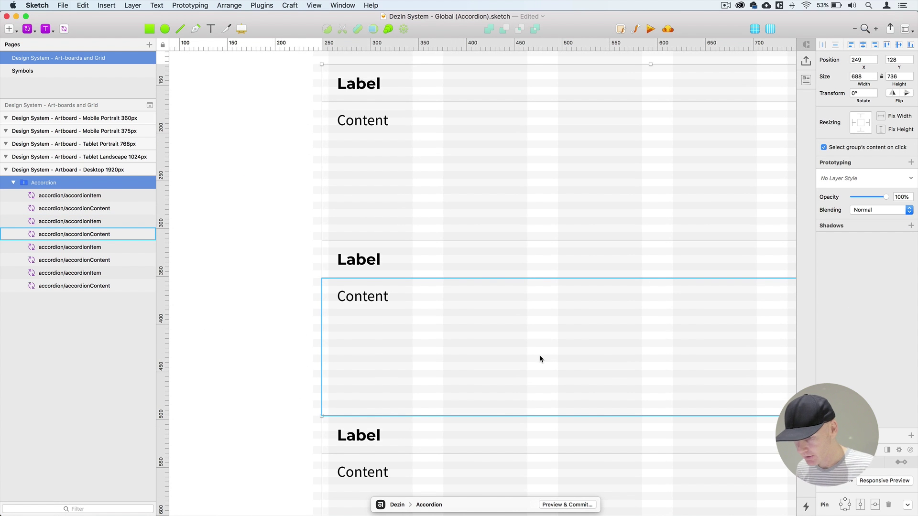
key("Left")
key("Right")
key("Left")
key("Right")
key("super+minus")
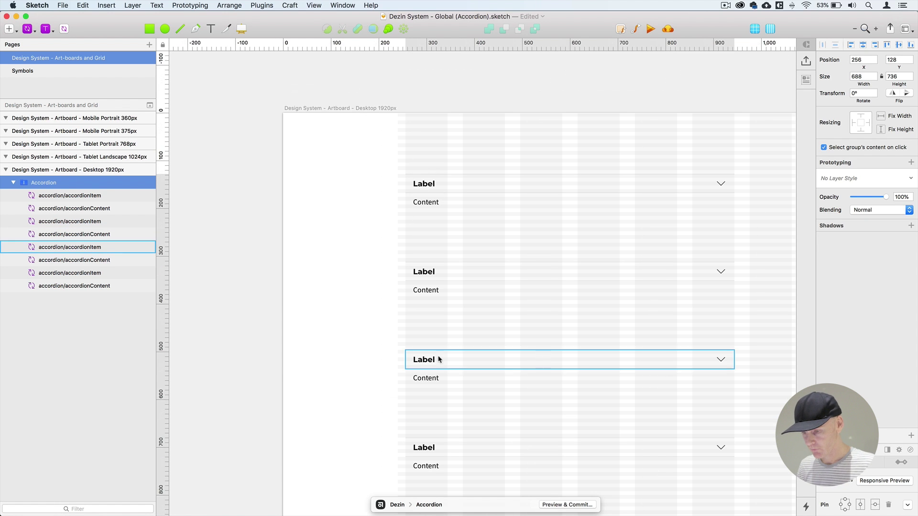
left_click(334, 275)
Copy Section 1's body text from the Global (Accordion) Prep document and paste it as the first accordionContent's Content override
scroll(218, 257, "right", 3)
scroll(217, 256, "down", 1)
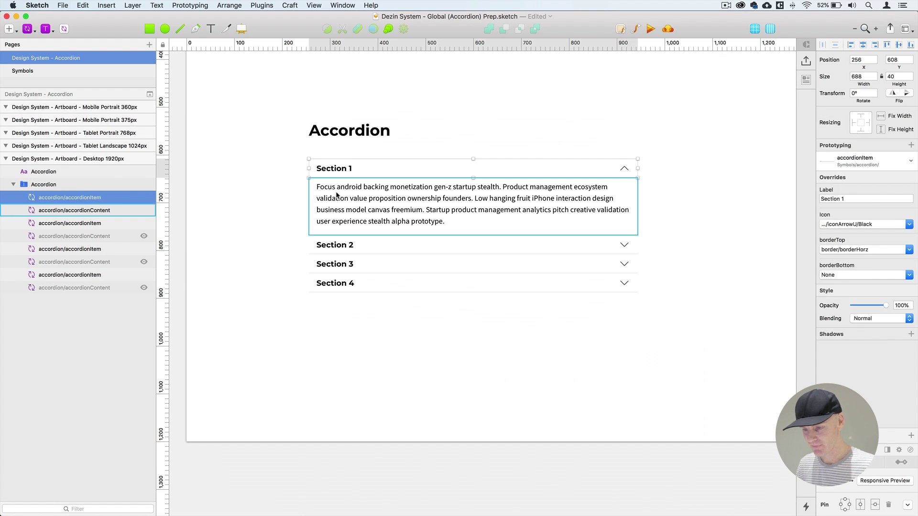
left_click(338, 196)
left_click_drag(886, 257, 846, 233)
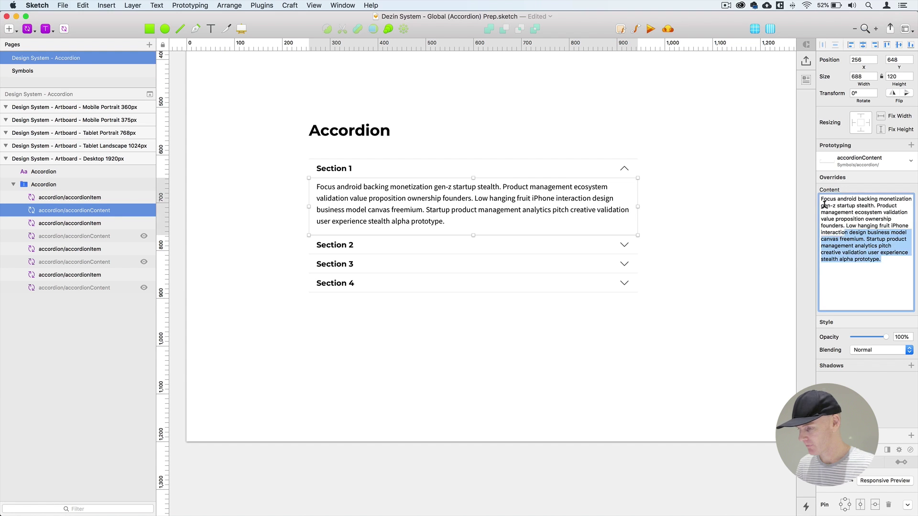
key("super+a")
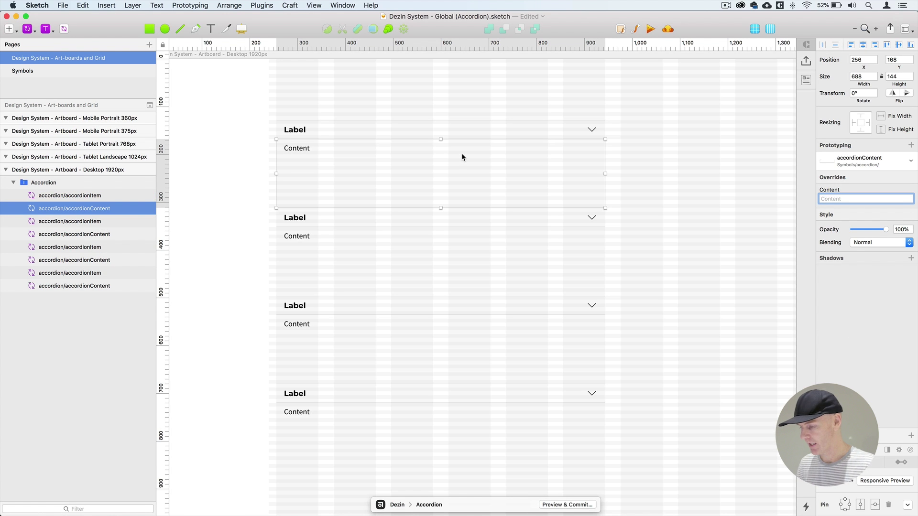
key("super+v")
Paste the same body text as the Content override of the second, third and fourth accordionContent symbols together
left_click(473, 231)
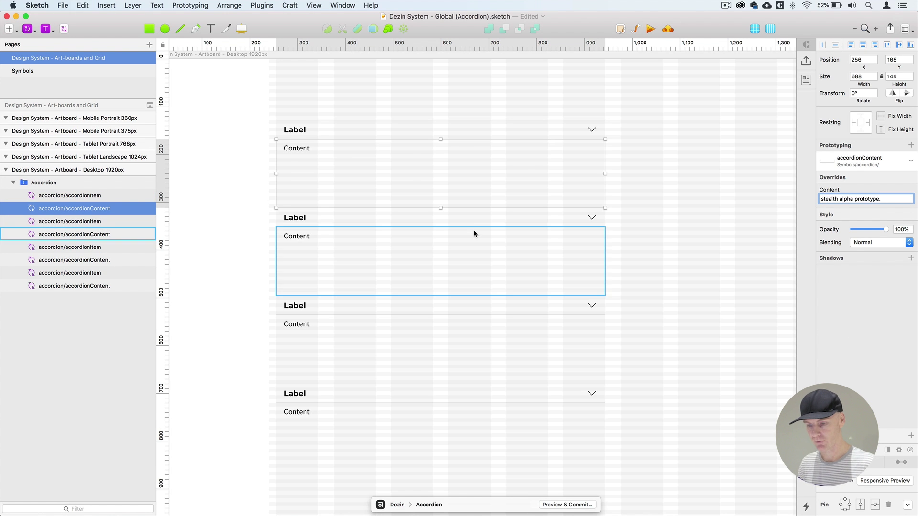
left_click(328, 348, "shift")
left_click(343, 443, "shift")
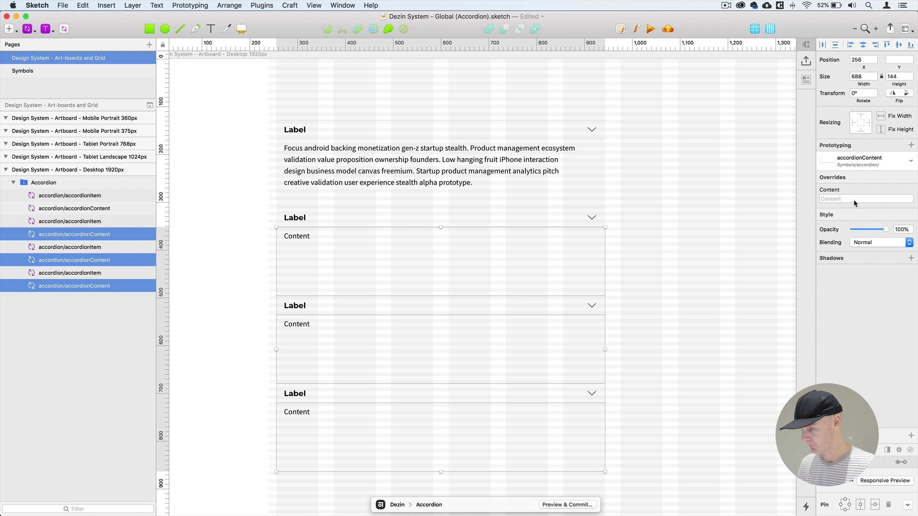
key("super+v")
left_click(656, 202)
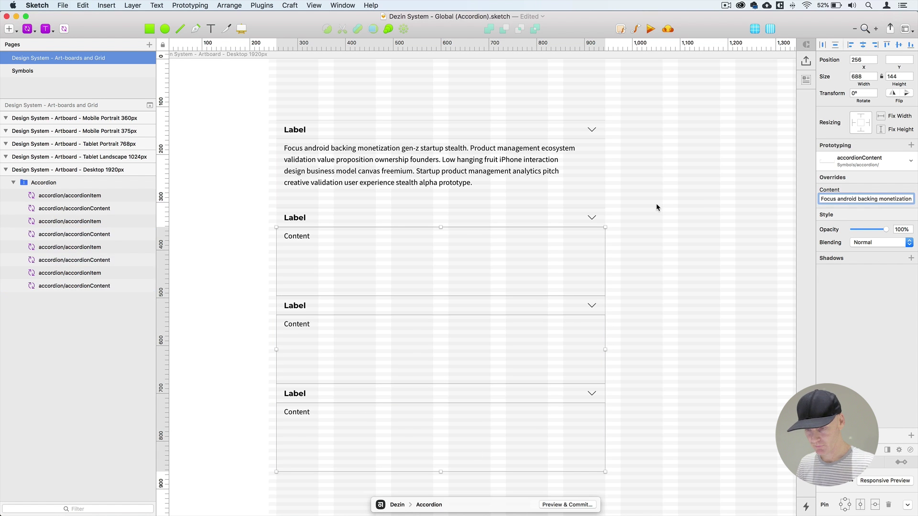
Set the height of all four accordionContent symbols to 120
left_click(335, 171)
left_click(415, 254, "shift")
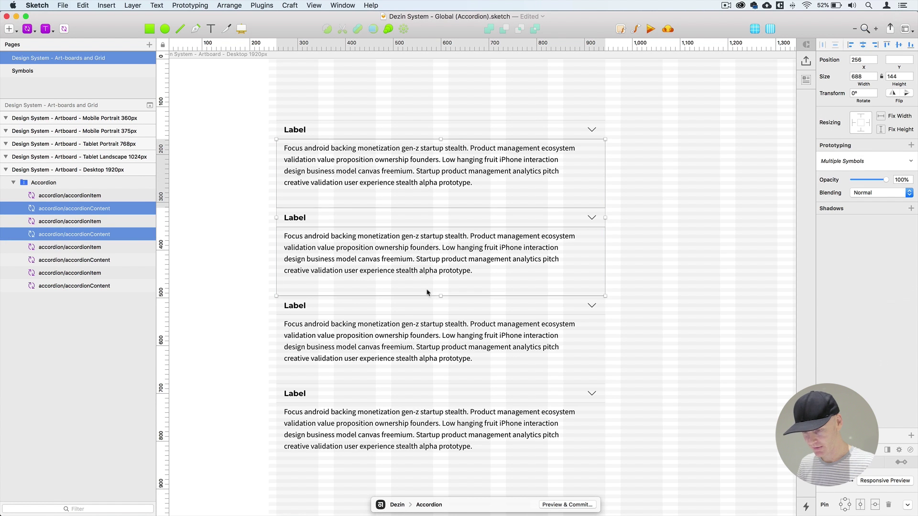
left_click(406, 363, "shift")
left_click(393, 430, "shift")
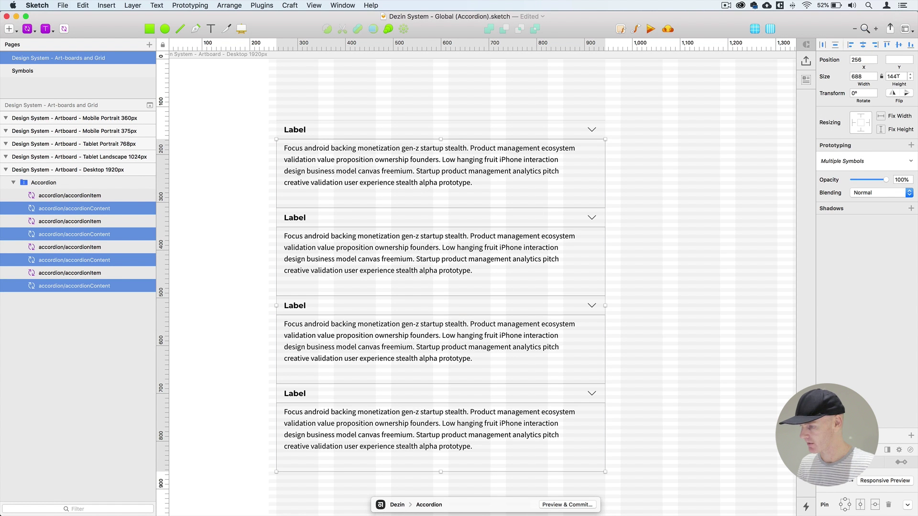
type("120")
key("Return")
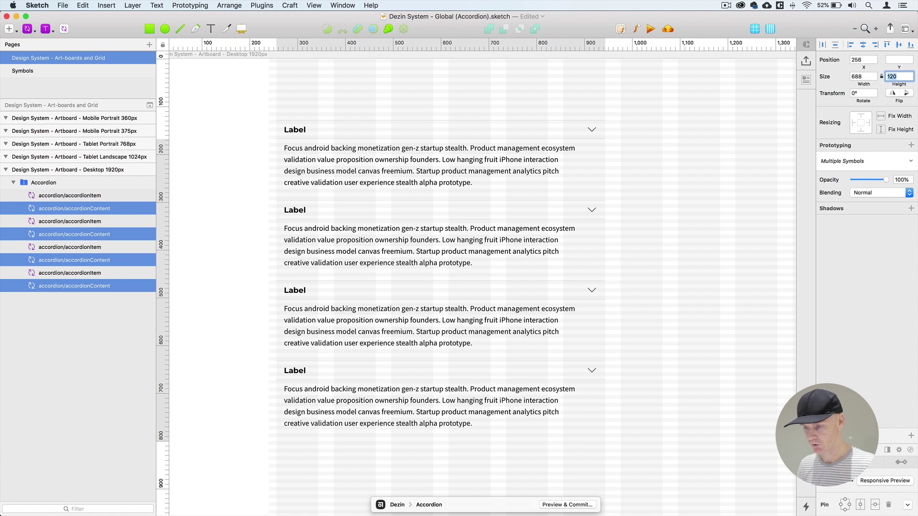
left_click(739, 123)
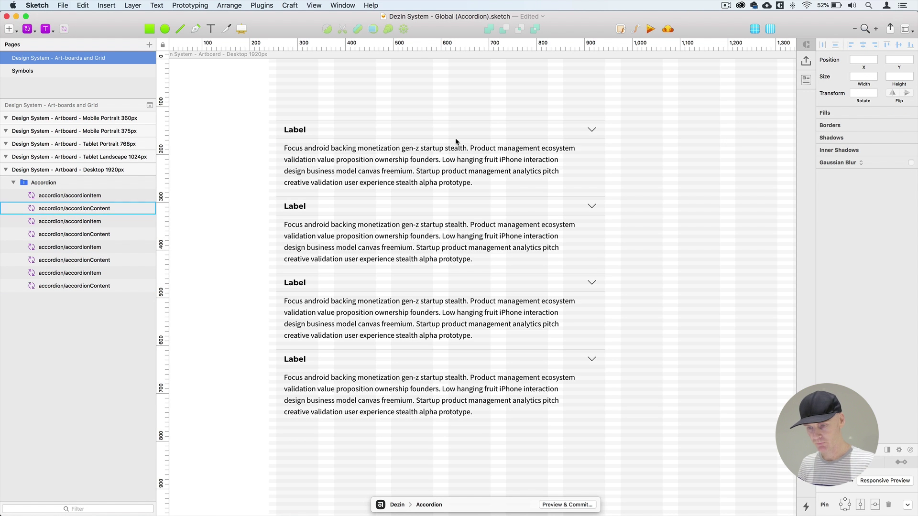
Hide the accordionContent symbols beneath the second, third and fourth accordion items, leaving only the first section expanded
left_click(419, 130)
left_click(362, 223)
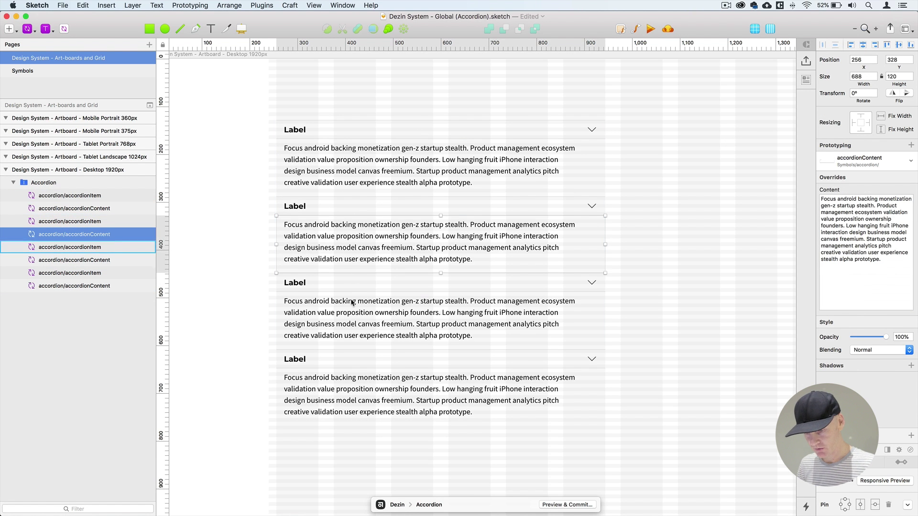
left_click(334, 315, "shift")
left_click(313, 376, "shift")
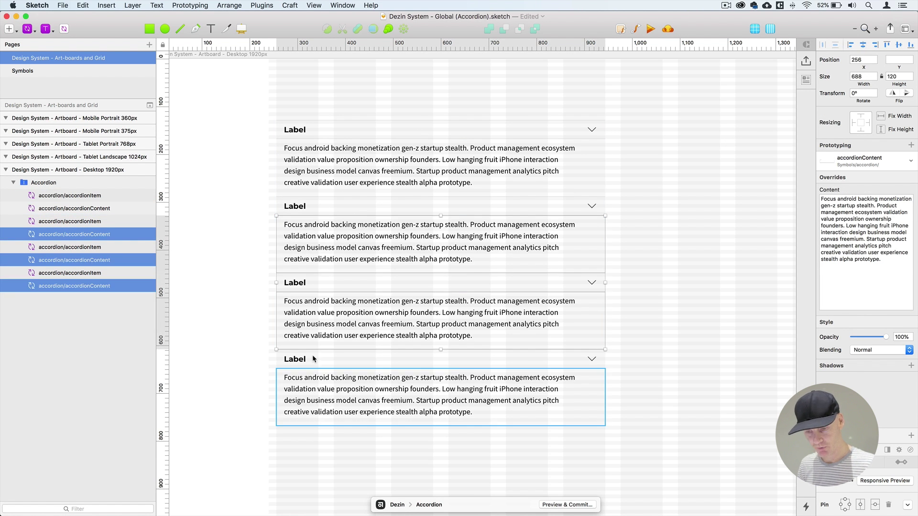
left_click(144, 235)
left_click(144, 260)
left_click(144, 285)
left_click(375, 381)
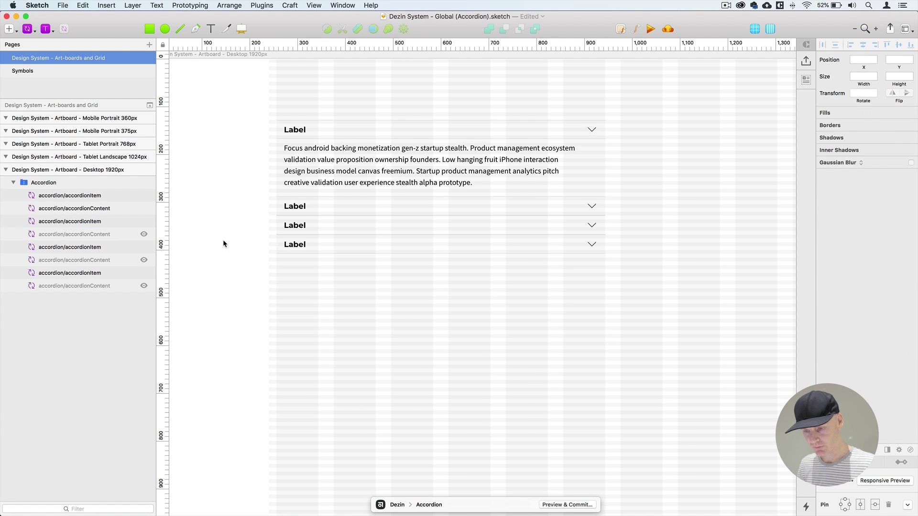
Turn off the column layout and the grid overlays on the artboard
left_click(306, 188)
left_click(771, 30)
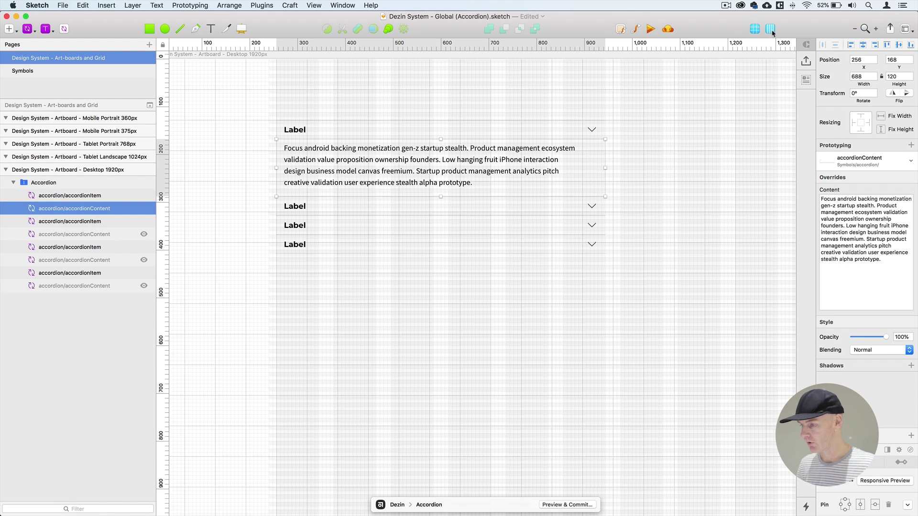
left_click(770, 30)
left_click(755, 29)
left_click(393, 99)
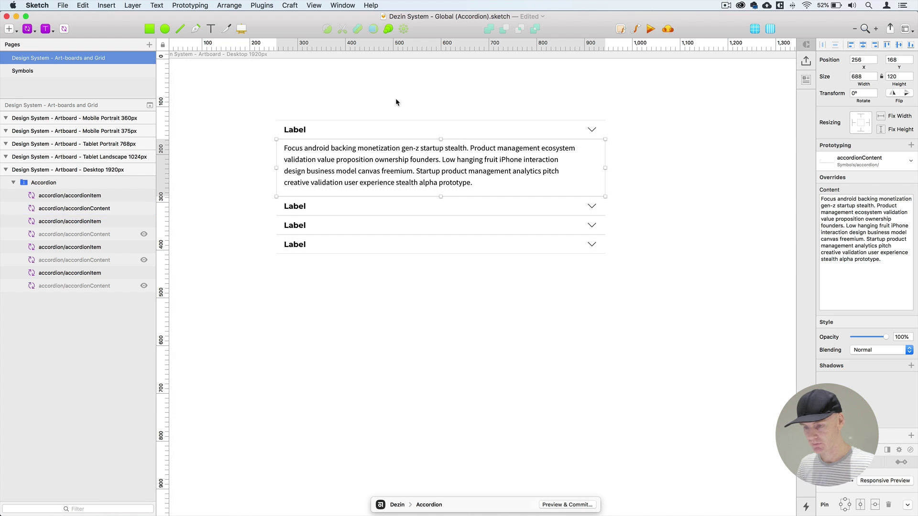
Set the first accordion item's Label override to "Section 1" and copy that text
left_click_drag(360, 95, 505, 197)
key("super+plus")
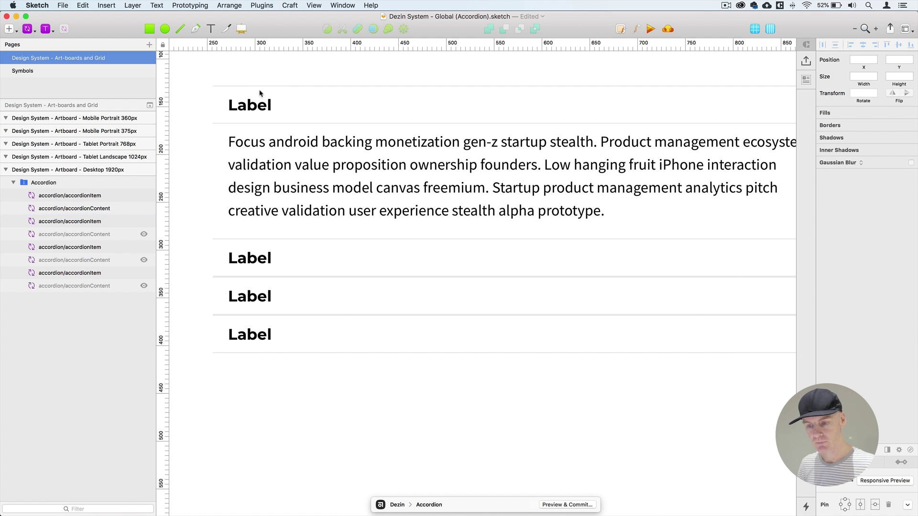
left_click(261, 93)
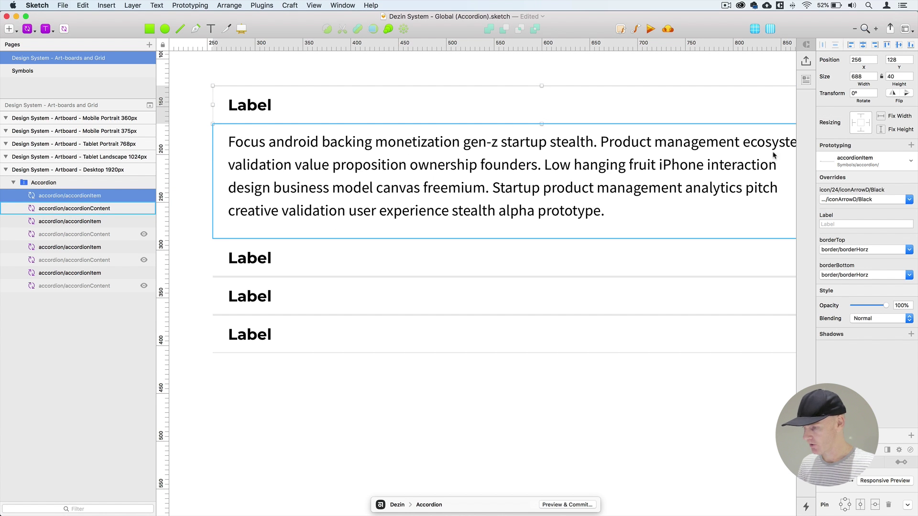
left_click(837, 221)
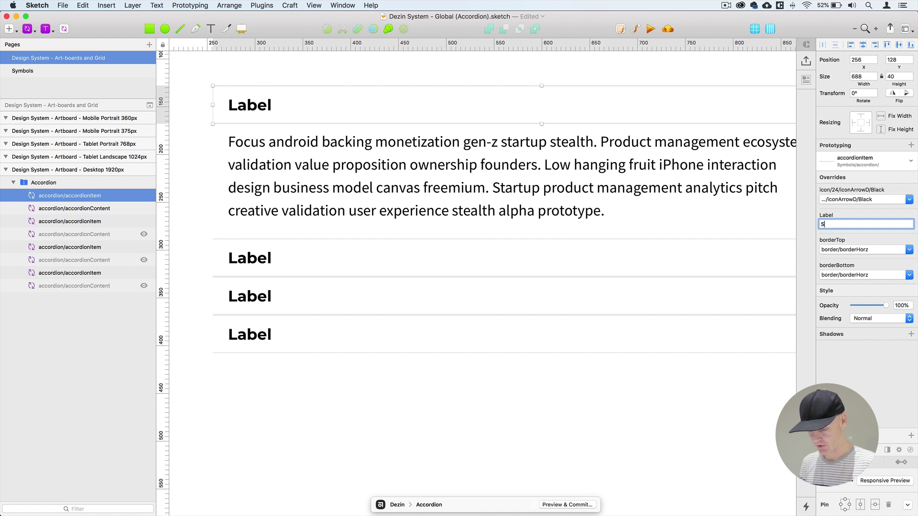
key("Return")
key("super+c")
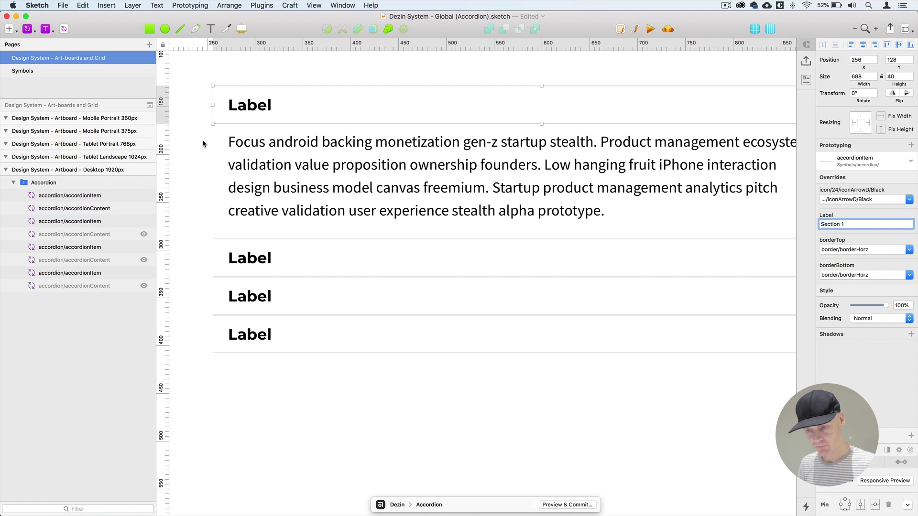
Paste the copied "Section 1" text into the Label override of the second, third and fourth accordion items together
left_click(203, 144)
left_click(258, 262)
left_click(263, 293, "shift")
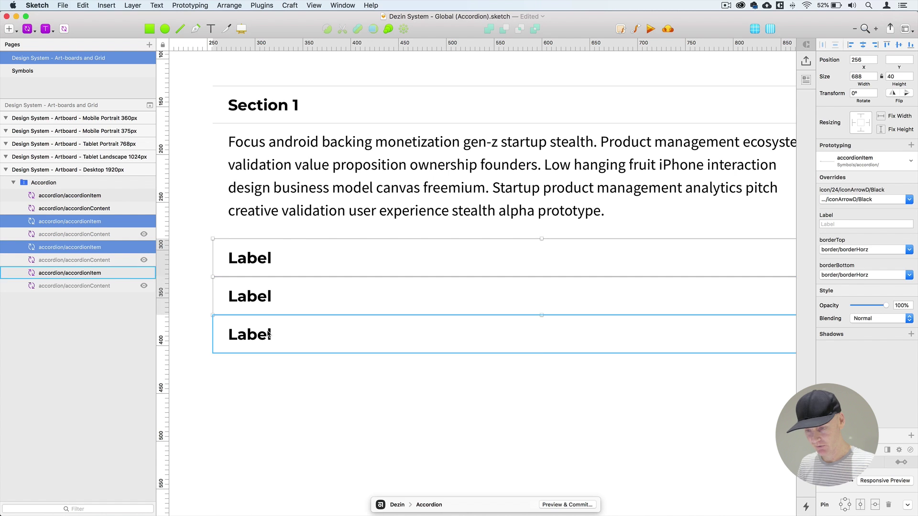
left_click(258, 335, "shift")
left_click(828, 225)
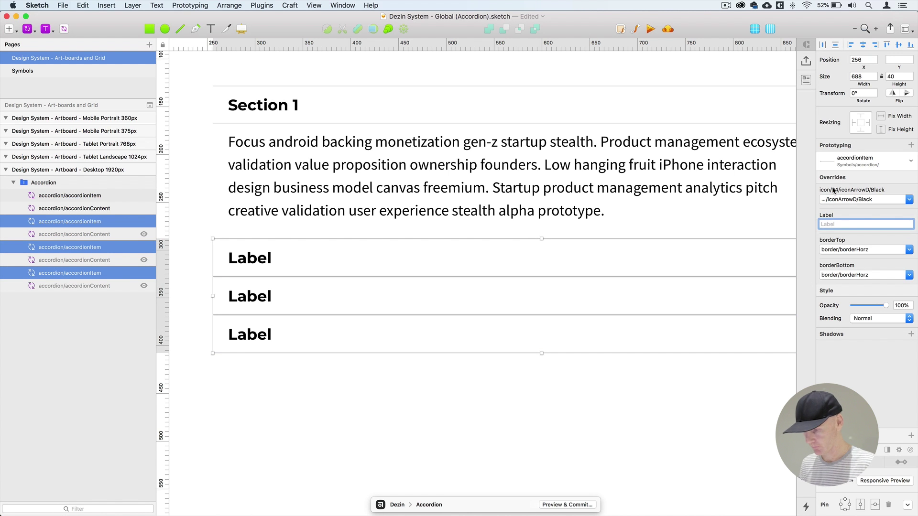
key("super+v")
key("Return")
Set the Label overrides of the second, third and fourth accordion items to "Section 2", "Section 3" and "Section 4"
left_click(314, 273)
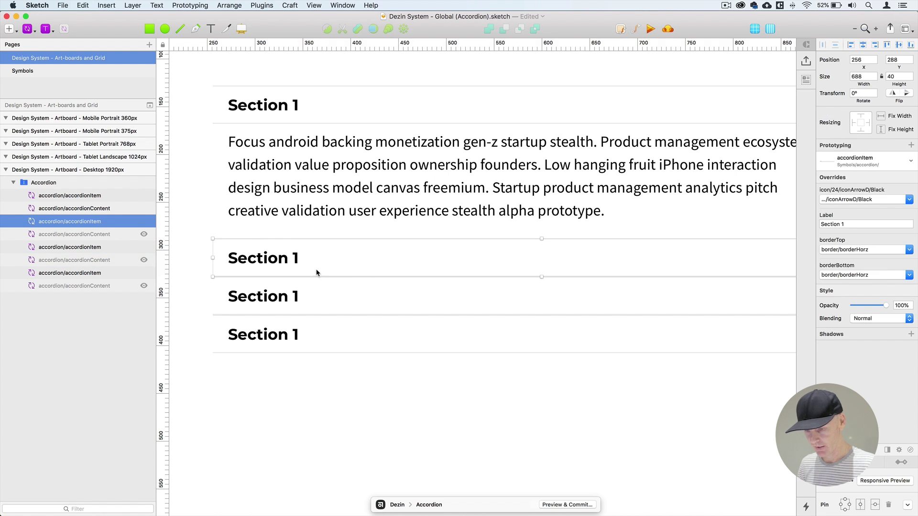
double_click(842, 219)
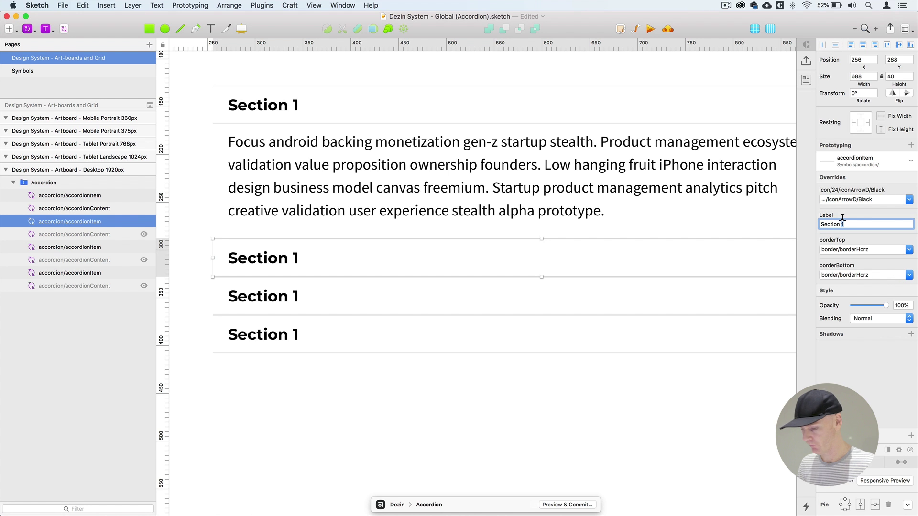
type("2")
left_click(297, 306)
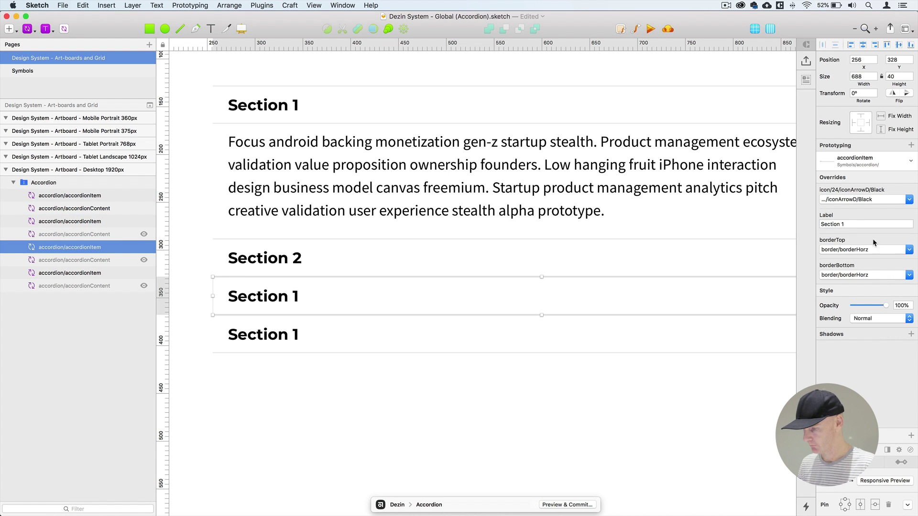
double_click(844, 224)
type("3")
left_click(398, 327)
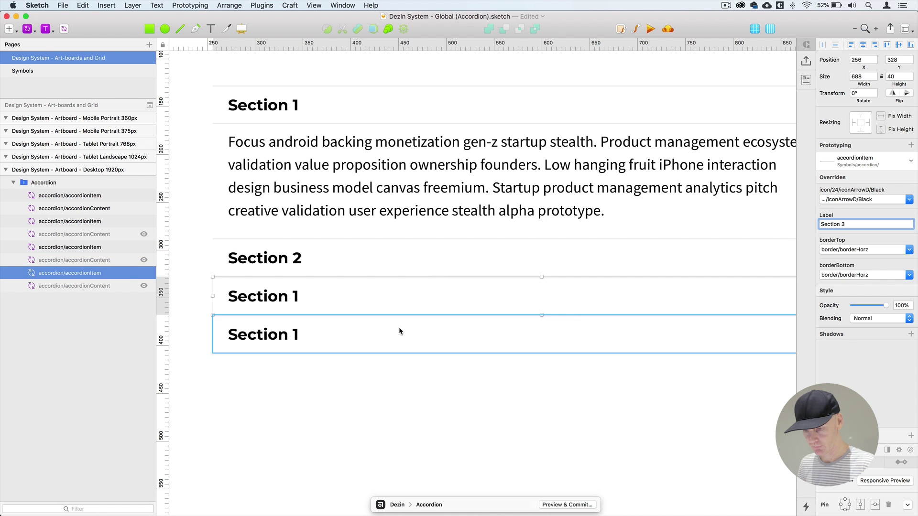
left_click(843, 219)
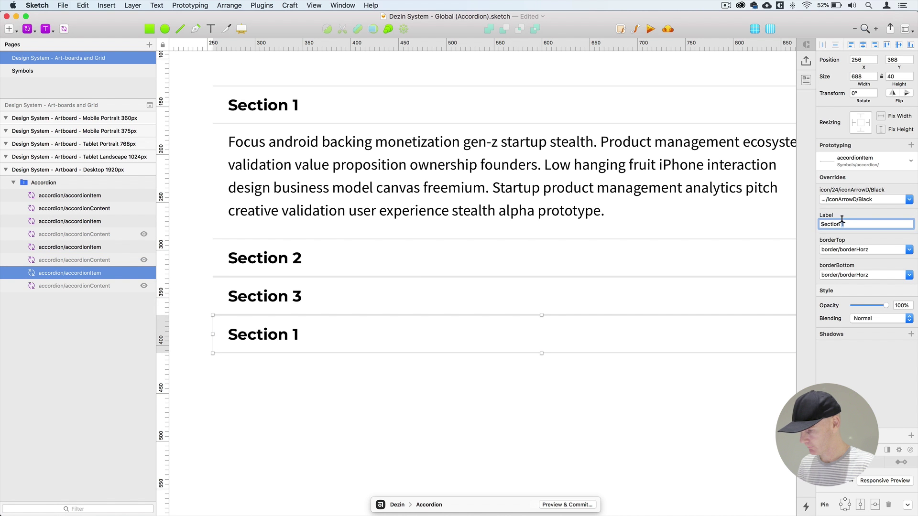
left_click(483, 396)
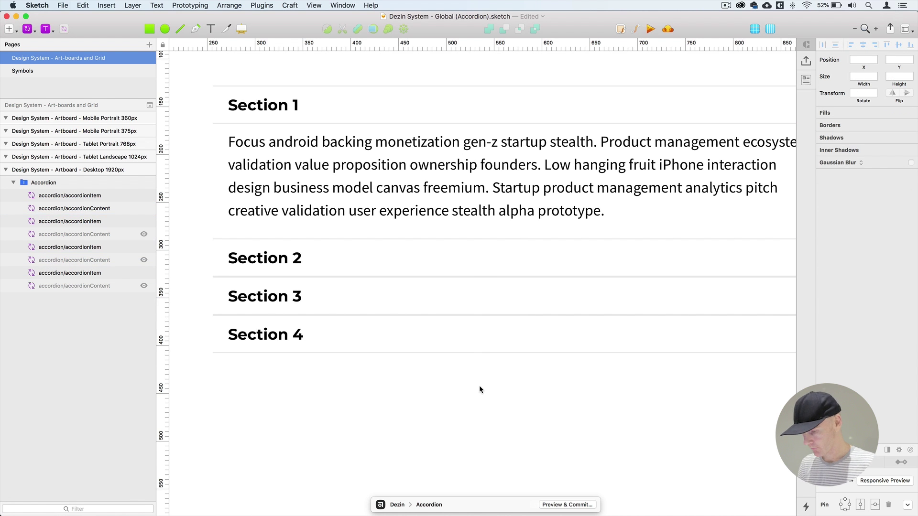
key("super+minus")
left_click_drag(603, 386, 538, 386)
left_click(460, 309)
key("BackSpace")
key("super+plus")
key("super+z")
left_click(470, 373)
left_click_drag(513, 368, 762, 338)
left_click_drag(583, 351, 455, 332)
Set the borderBottom override of the Section 2 and Section 3 accordion items to None
left_click(411, 210)
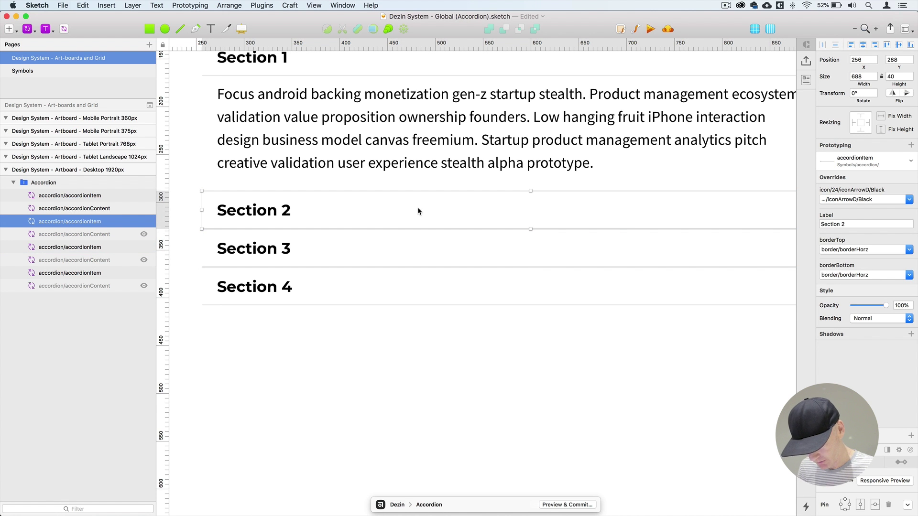
left_click(450, 253, "shift")
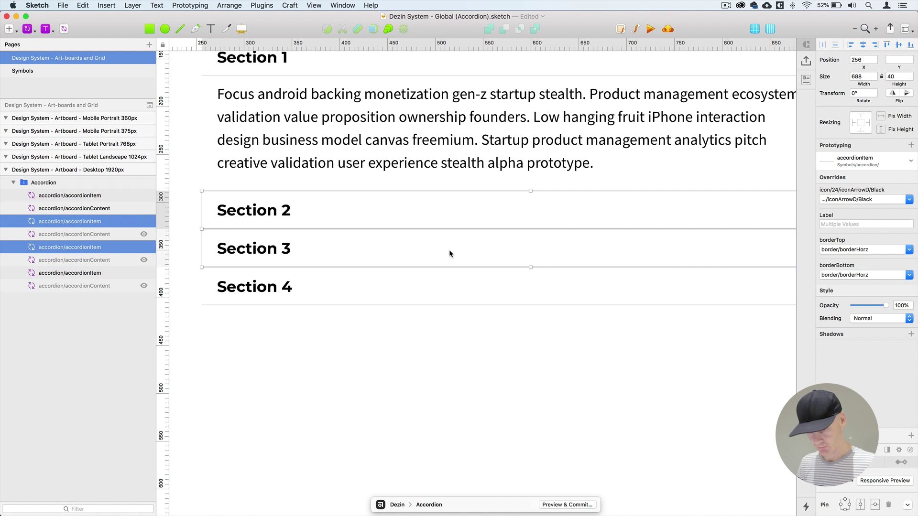
left_click(870, 275)
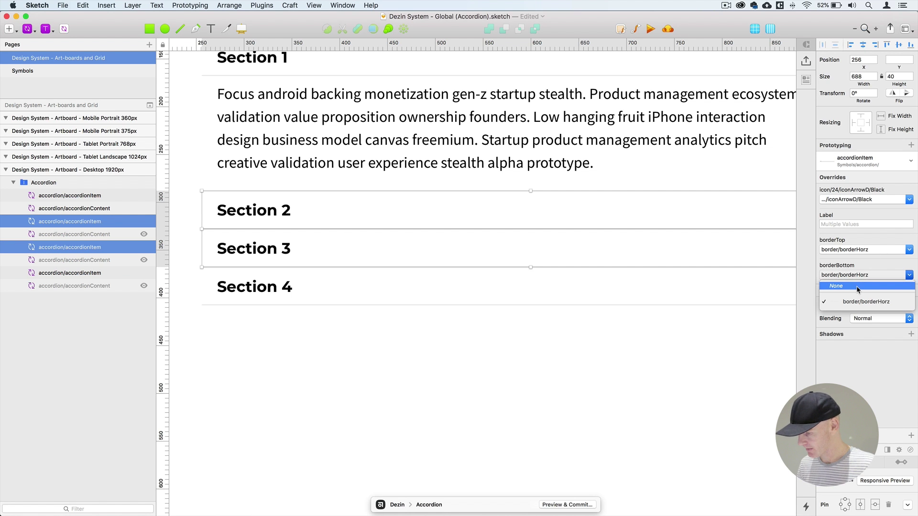
key("Return")
left_click(492, 341)
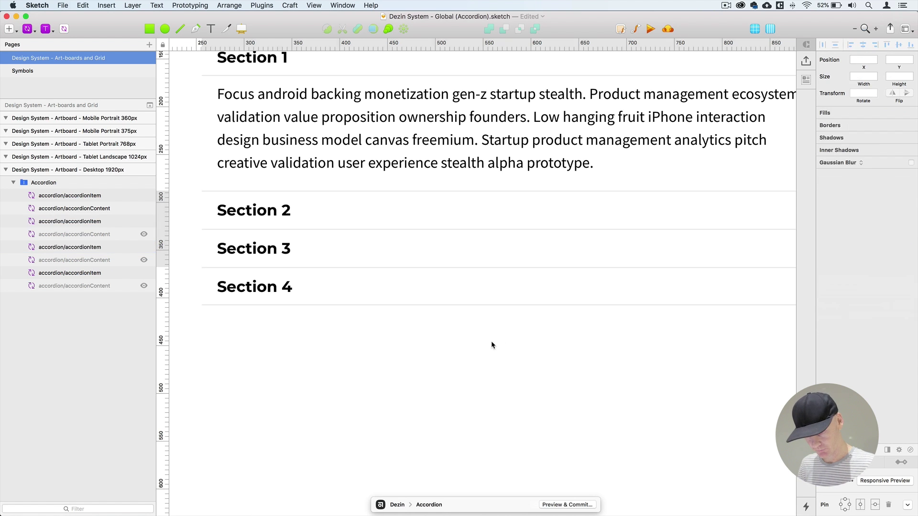
left_click(425, 333)
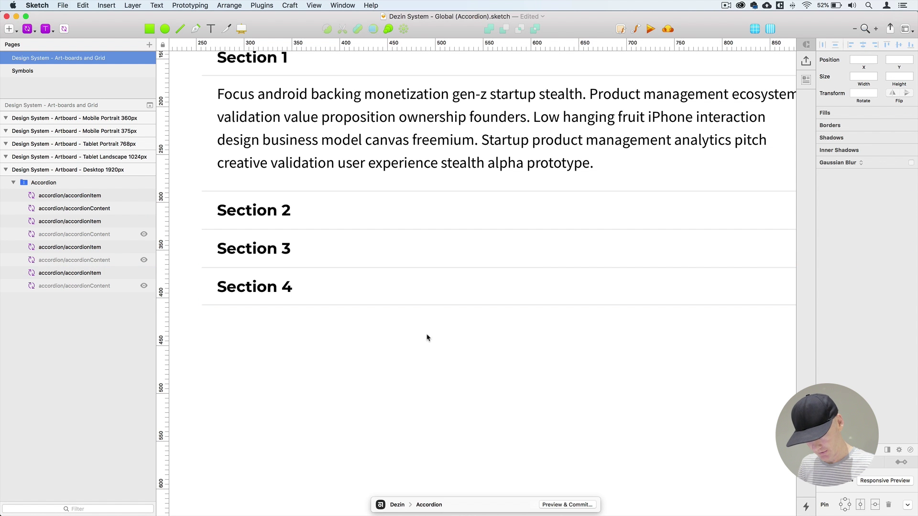
Set the borderBottom override of the Section 1 accordion item to None
scroll(454, 382, "up", 5)
scroll(454, 334, "right", 1)
left_click(426, 248)
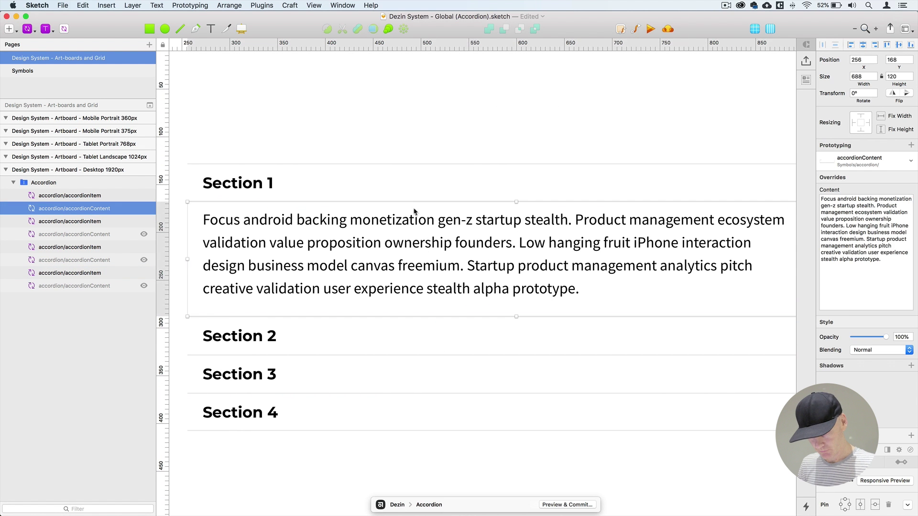
left_click(492, 170)
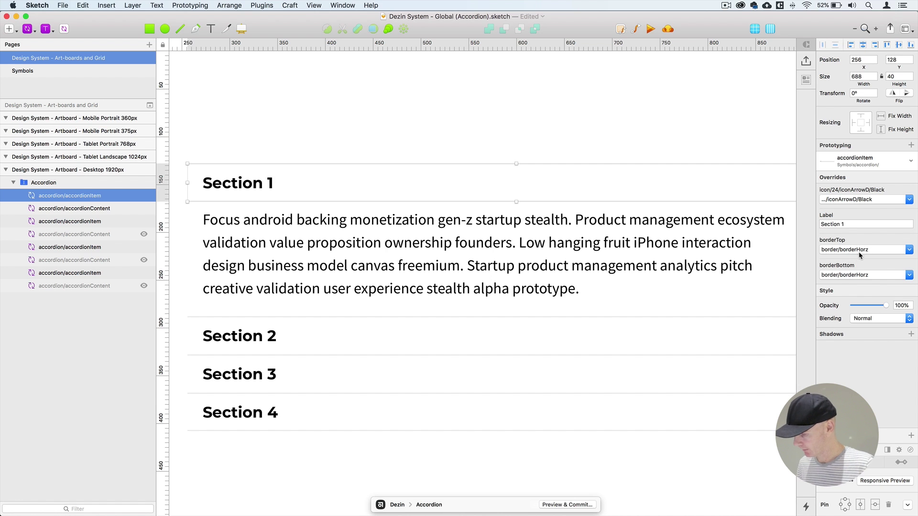
left_click(853, 277)
left_click(856, 288)
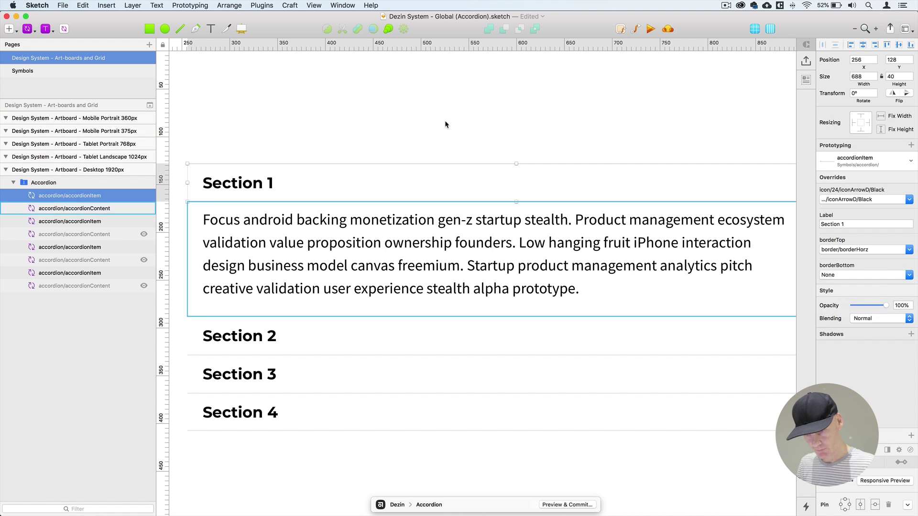
left_click(382, 115)
Change the icon override of the Section 1 accordion item to icon/24/iconArrowU/Black
key("super+minus")
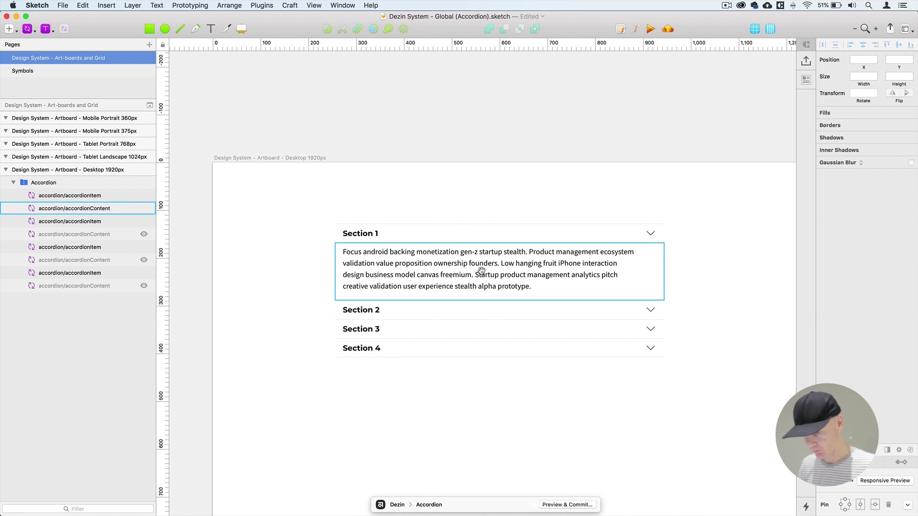
left_click_drag(482, 272, 416, 204)
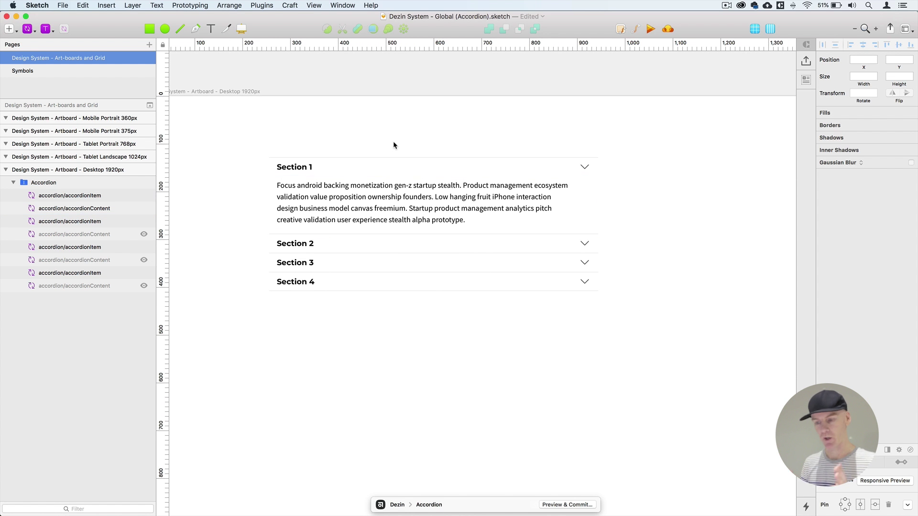
left_click(569, 190)
left_click(563, 171)
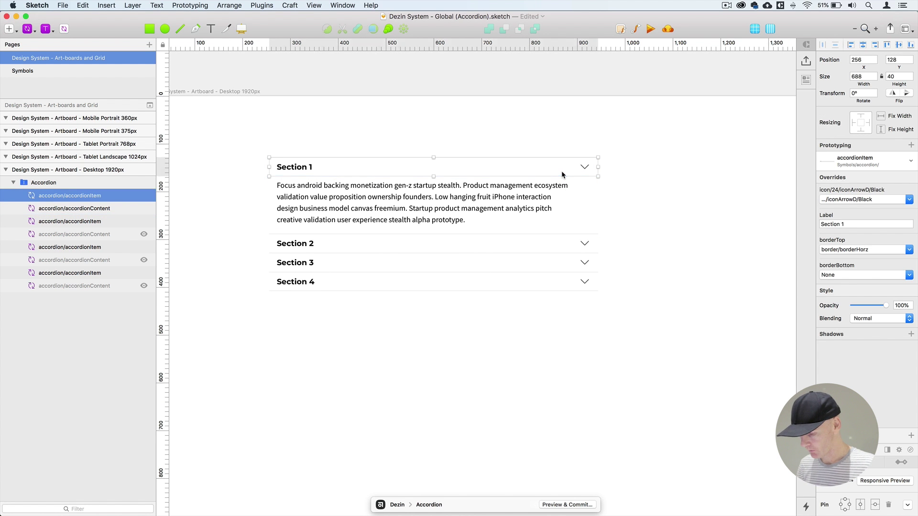
key("super+plus")
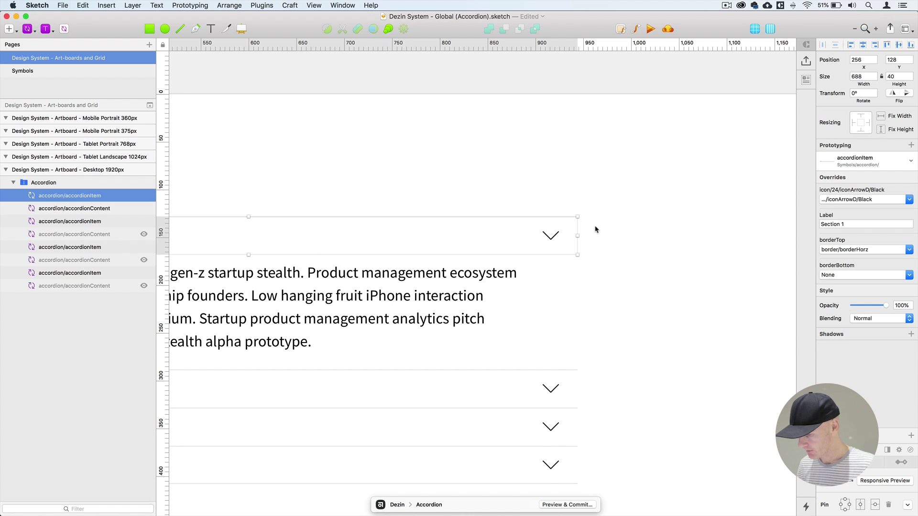
left_click(895, 200)
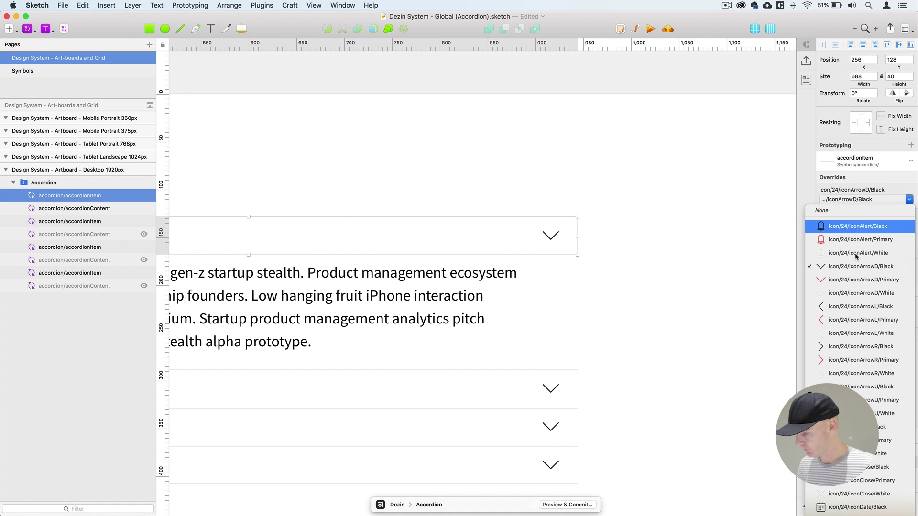
left_click(852, 387)
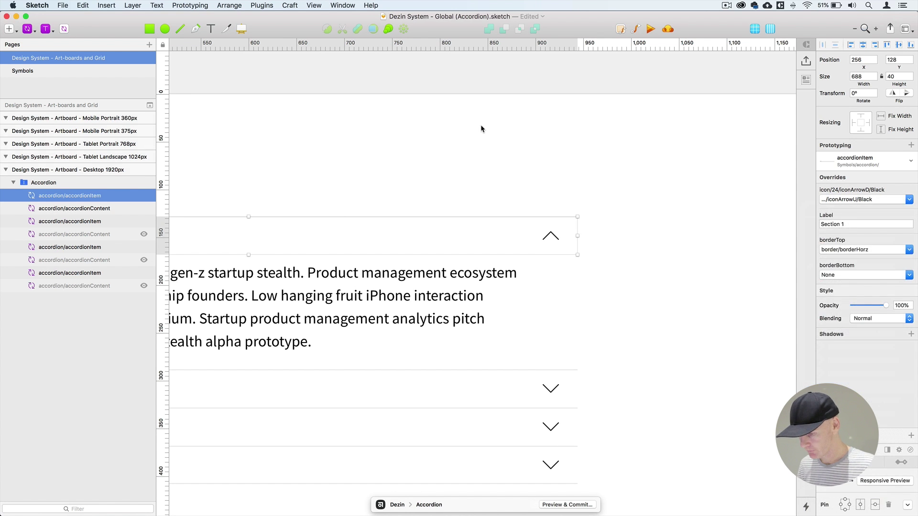
left_click(483, 141)
key("super+0")
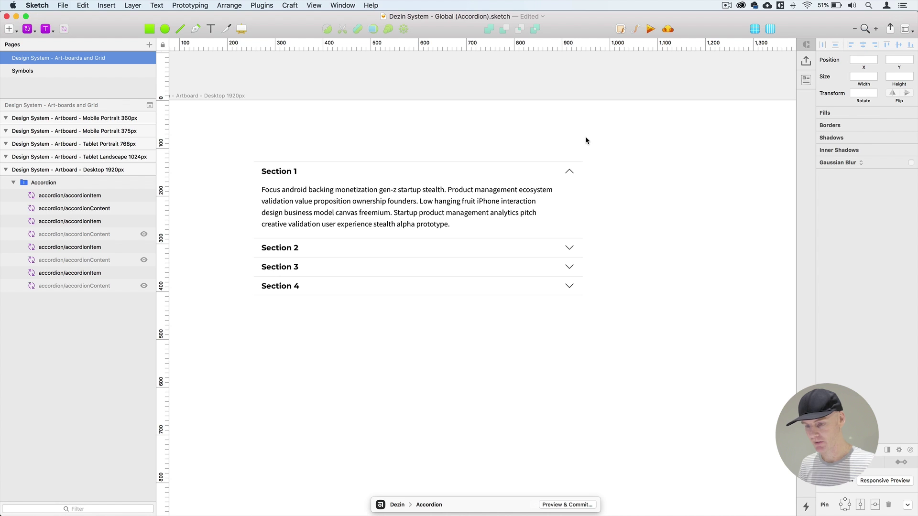
left_click(375, 223)
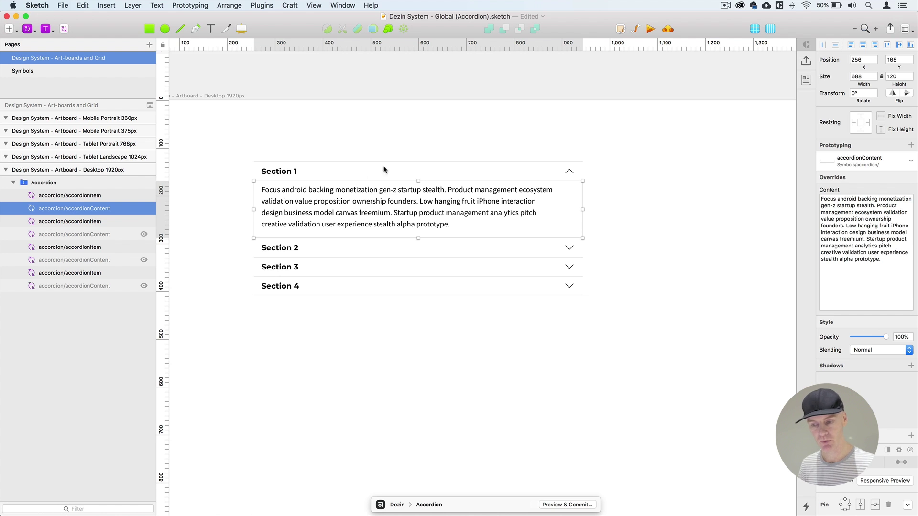
left_click(366, 173)
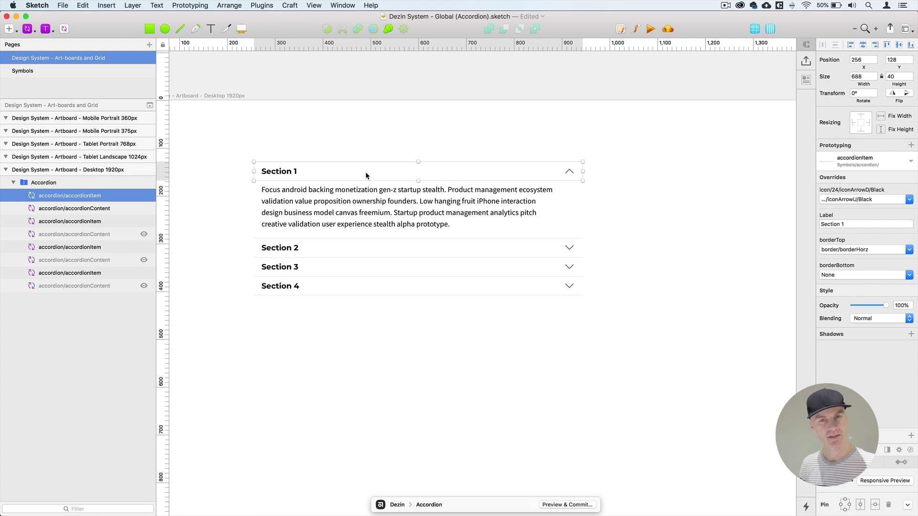
left_click(365, 191)
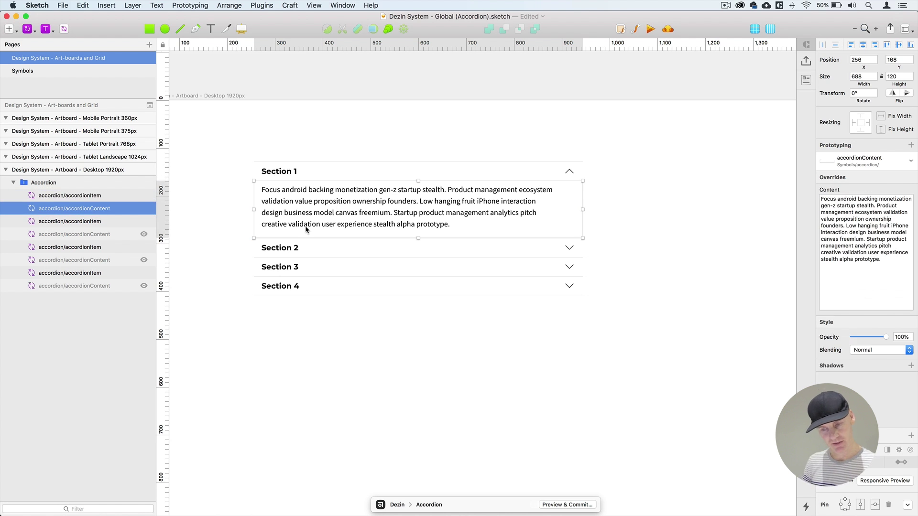
Wrap the Accordion group in a new group named "accordion/accordionGroup" and convert it into a symbol on the Symbols page
left_click(78, 182)
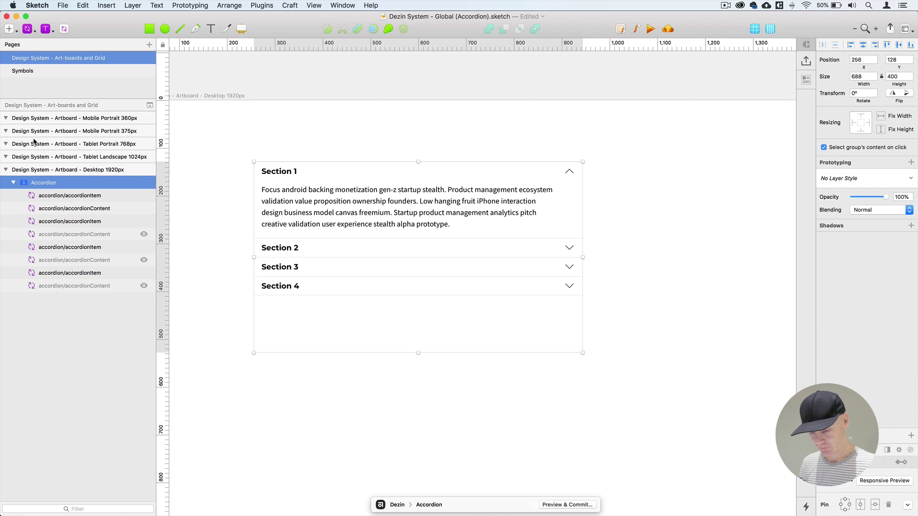
key("super+g")
double_click(42, 188)
double_click(82, 180)
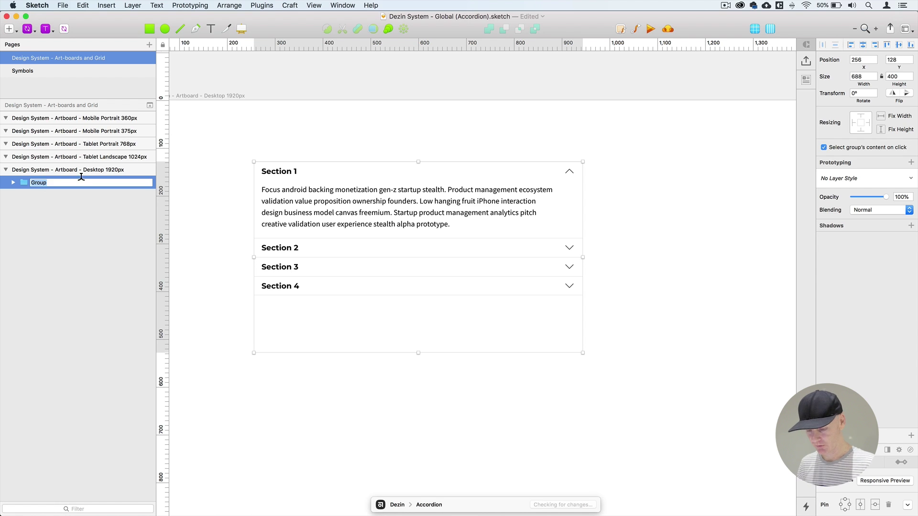
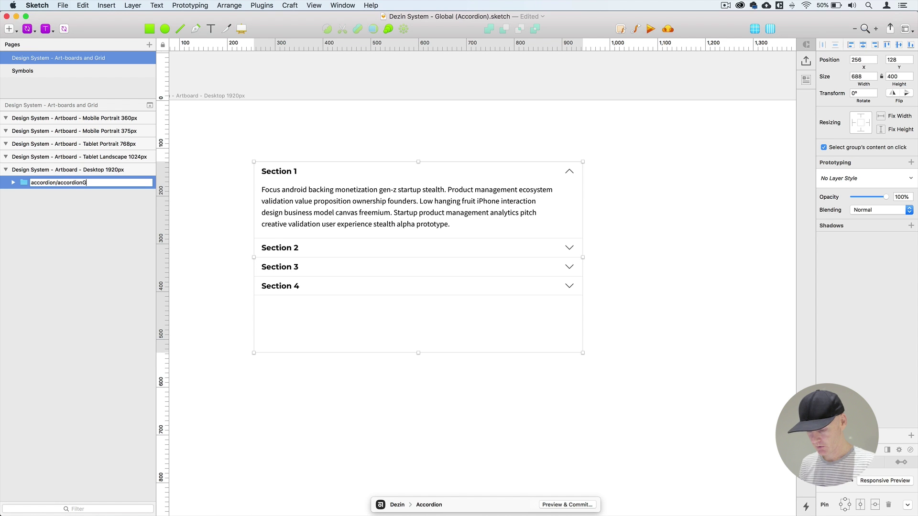
key("Return")
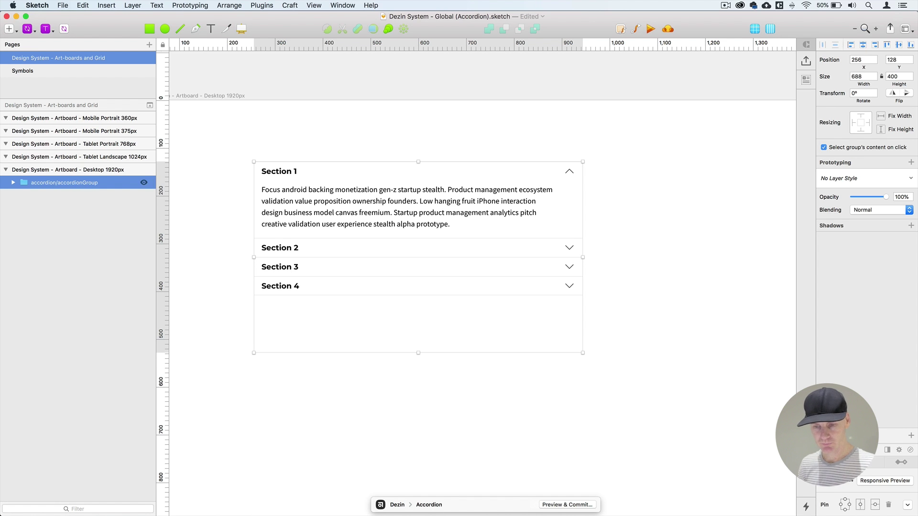
left_click(65, 29)
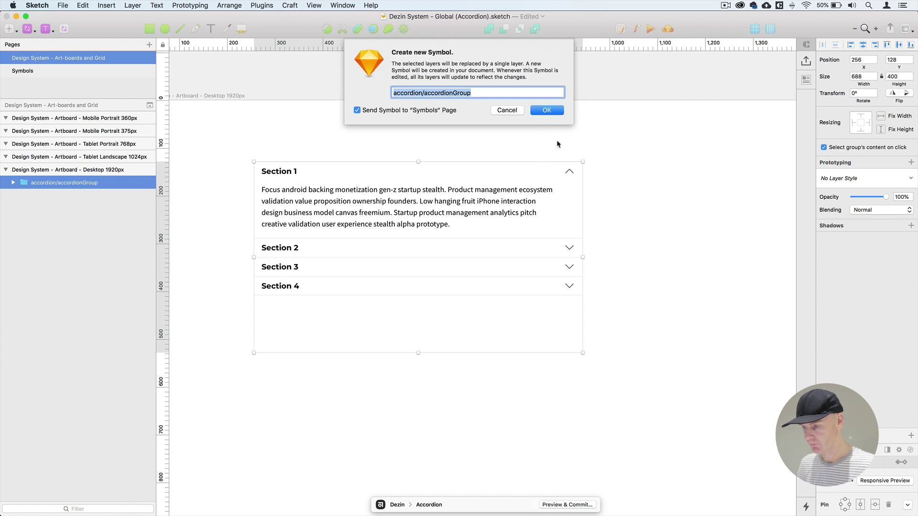
left_click(554, 113)
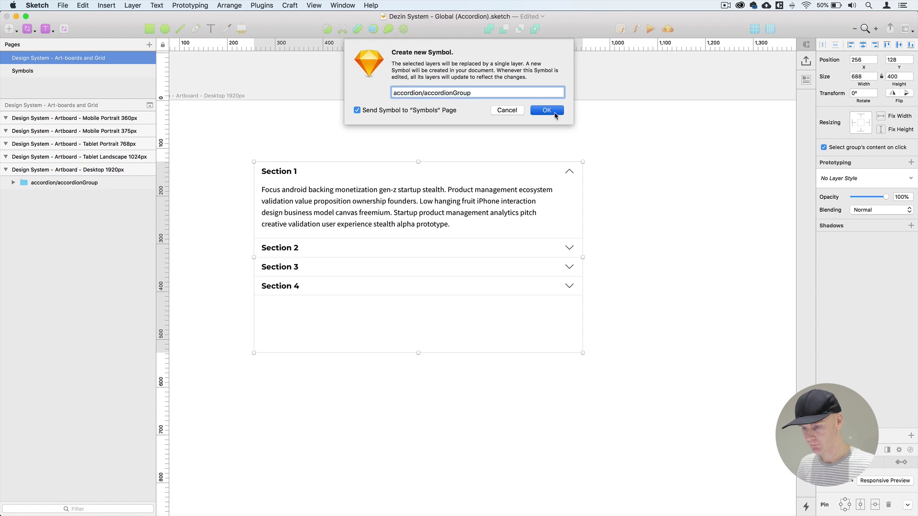
left_click(41, 71)
key("super+minus")
key("super+minus")
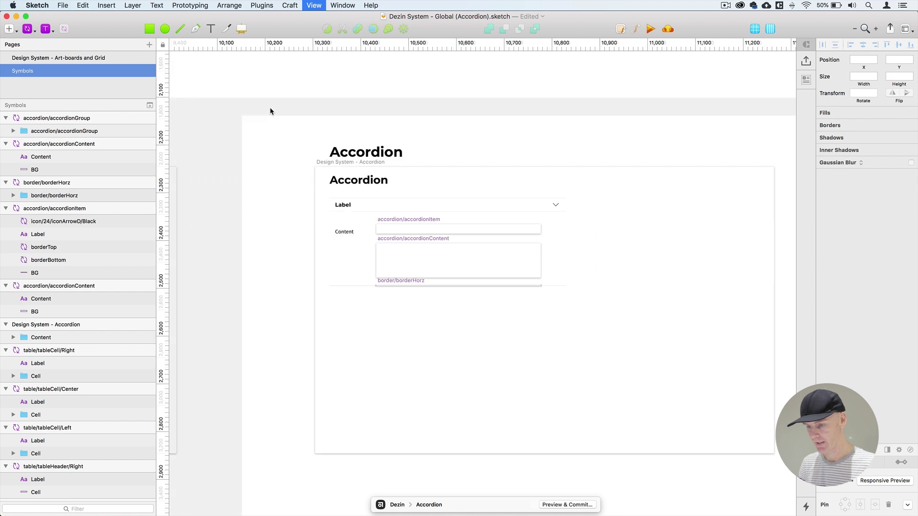
scroll(508, 311, "up", 5)
scroll(508, 311, "right", 5)
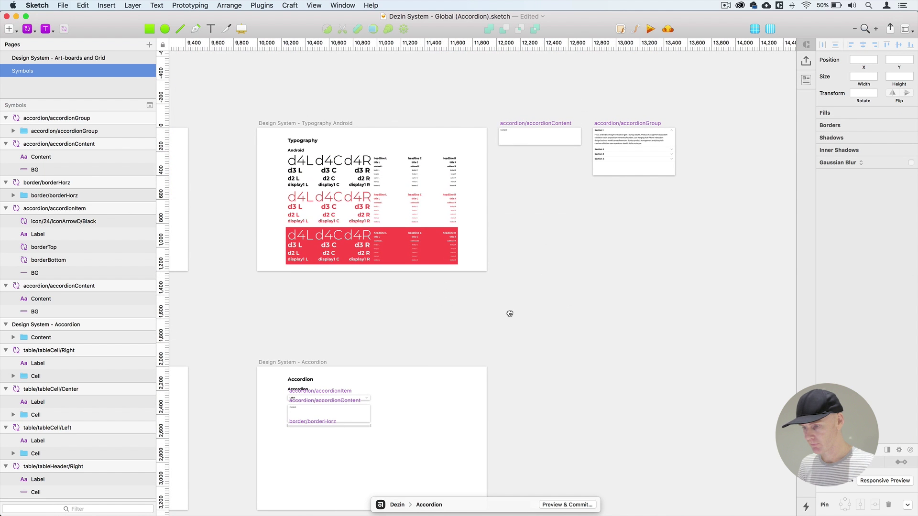
left_click(517, 125)
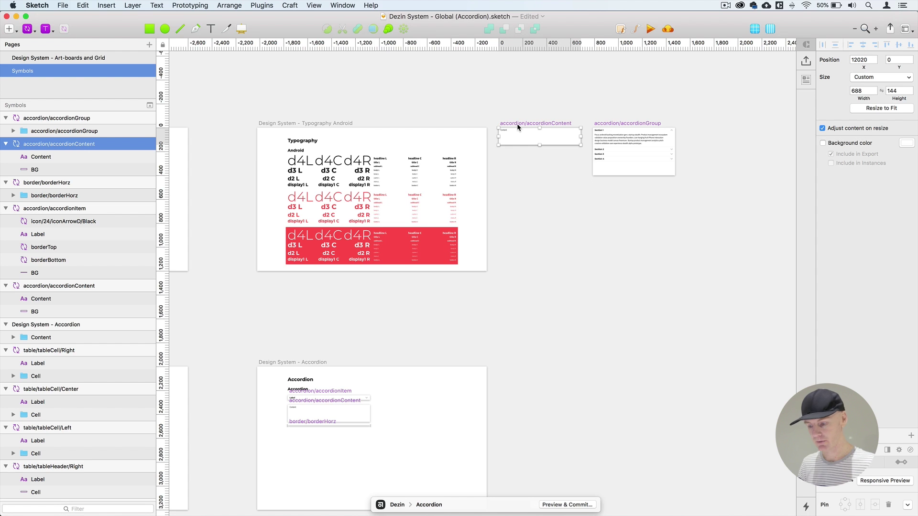
key("BackSpace")
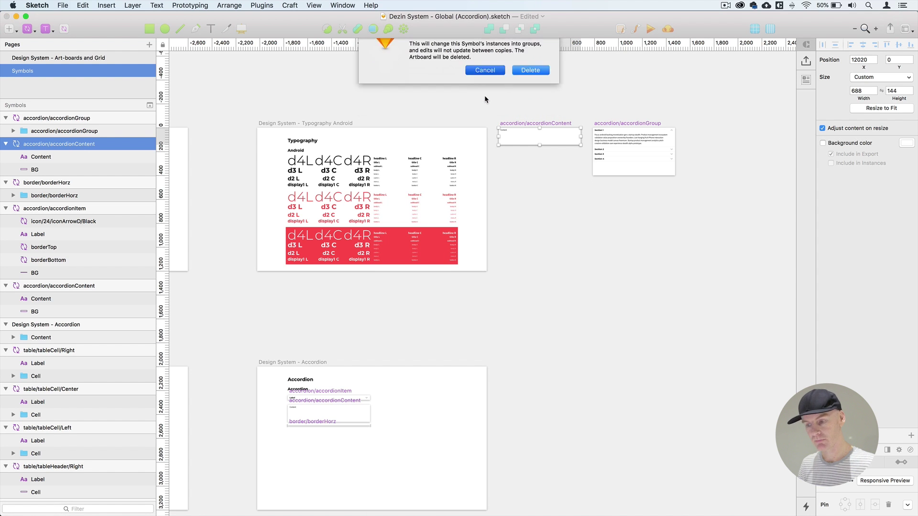
key("Escape")
left_click(483, 96)
left_click(297, 364)
Open the accordionGroup symbol for editing from its instance and set the Section 1 content to the first accordionContent symbol
left_click(61, 57)
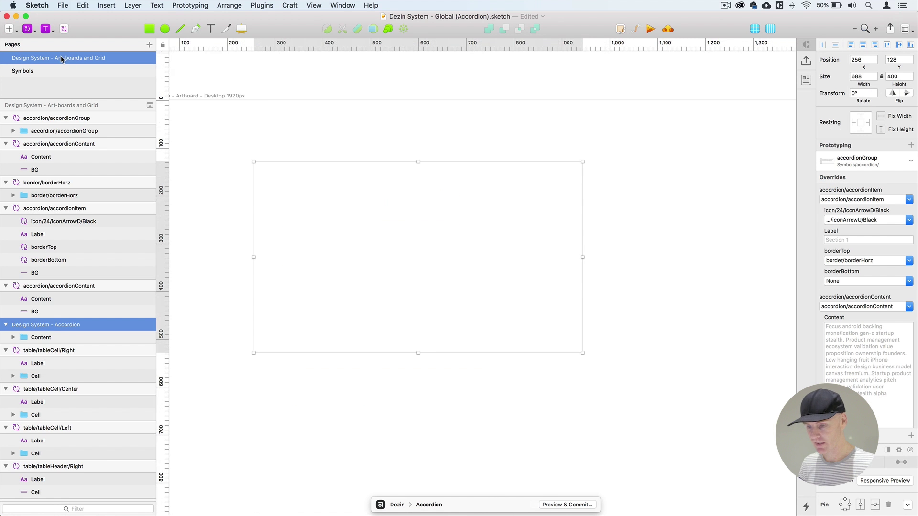
double_click(307, 188)
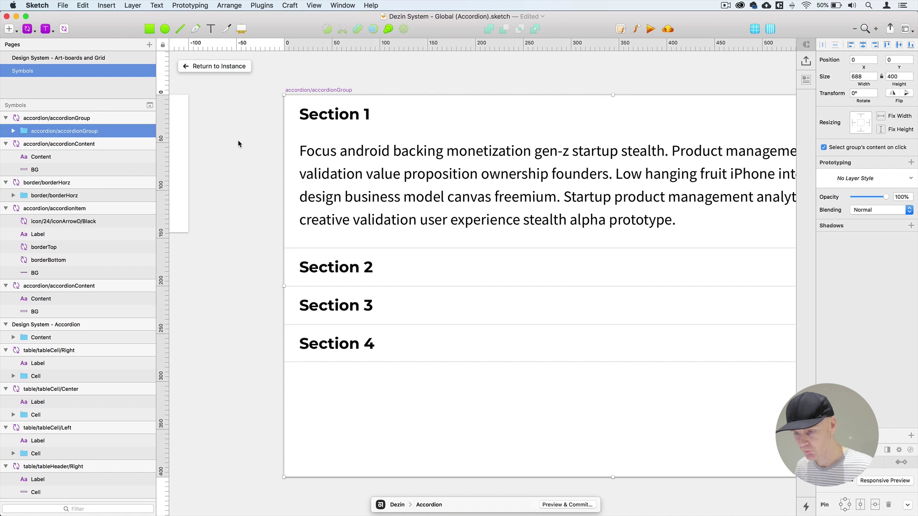
left_click(346, 155)
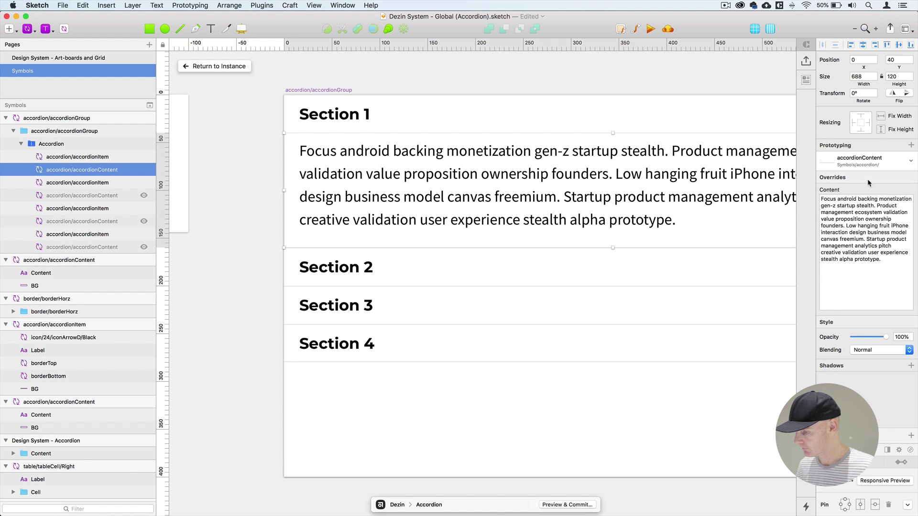
left_click(868, 161)
mouse_move(864, 220)
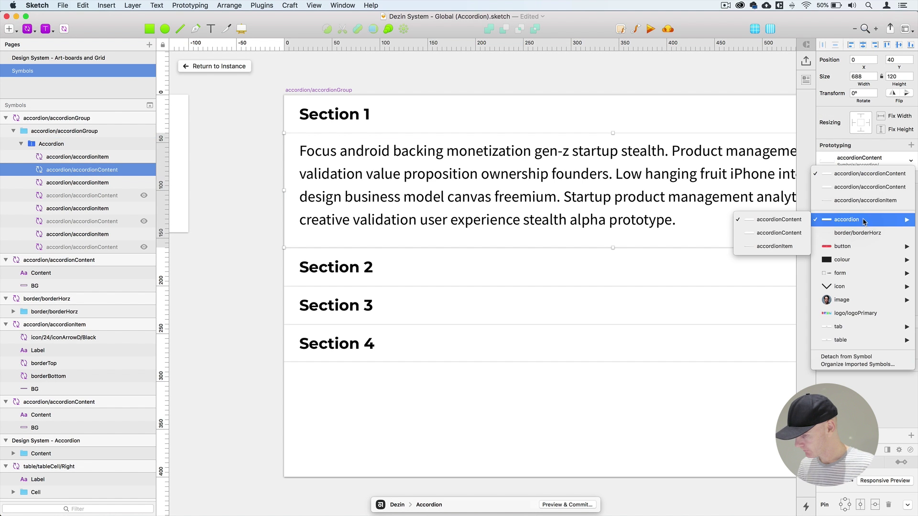
left_click(783, 222)
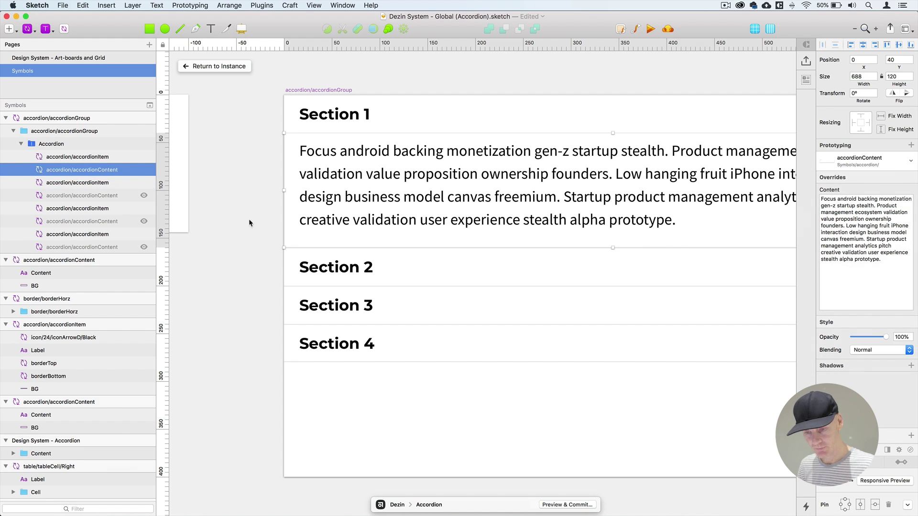
Show the hidden accordionContent layers of Sections 2, 3 and 4 in the accordionGroup symbol
left_click(144, 196)
left_click(144, 222)
left_click(143, 248)
Switch the Section 2 content to the first accordionContent symbol in the accordion set
scroll(304, 207, "down", 6)
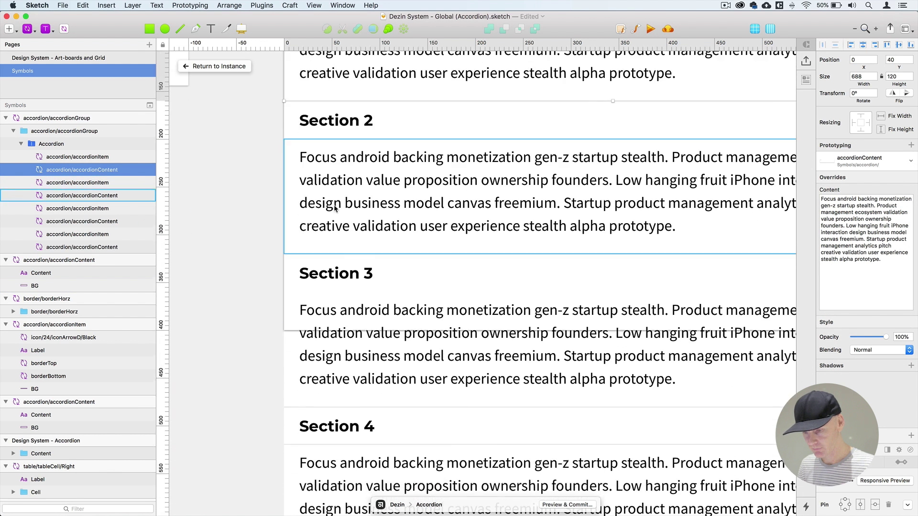
left_click(335, 209)
left_click(880, 159)
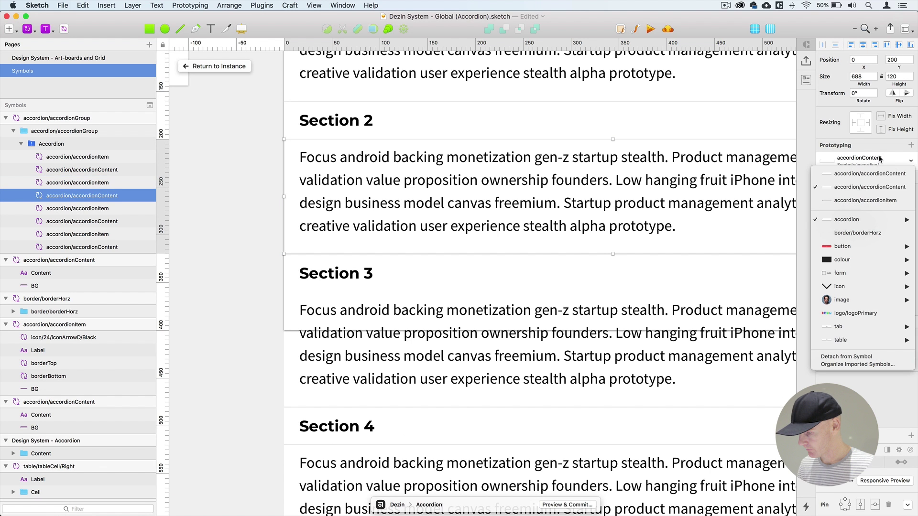
mouse_move(845, 221)
left_click(778, 221)
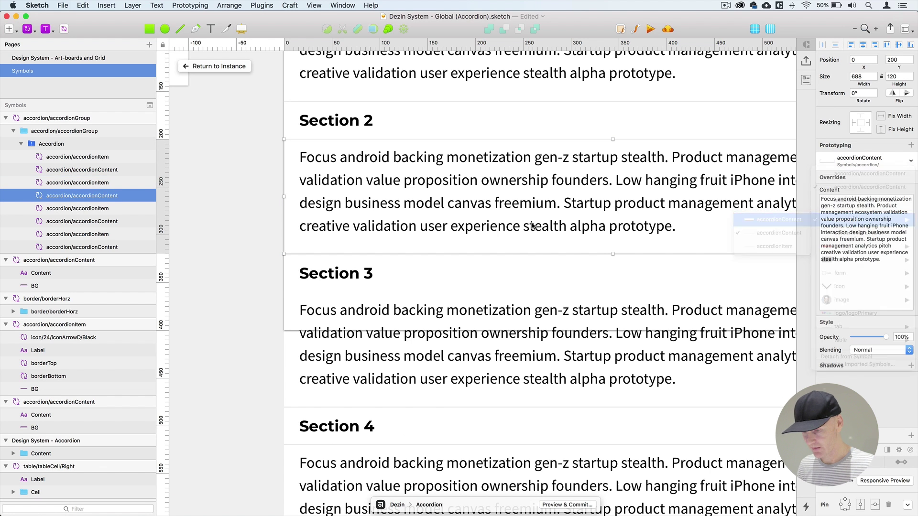
Switch the Section 3 content to the first accordionContent symbol in the accordion set
left_click(322, 374)
scroll(498, 273, "down", 1)
scroll(499, 273, "down", 5)
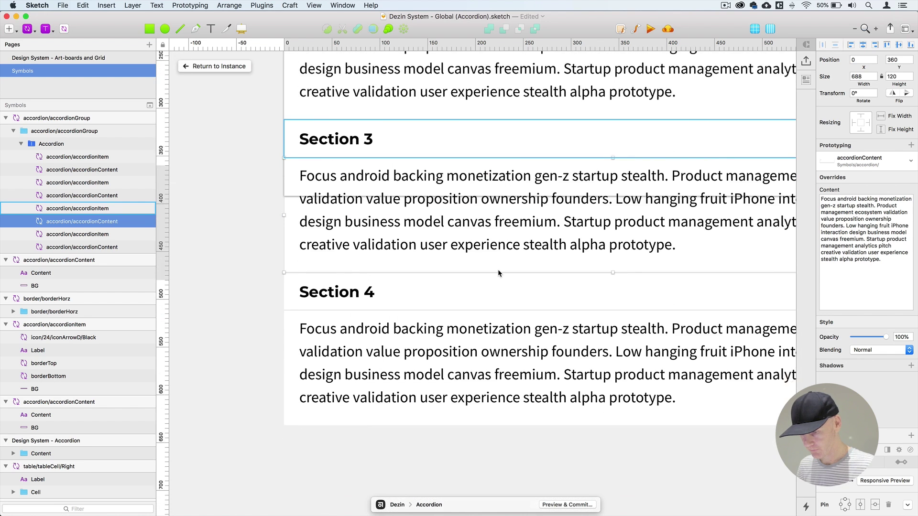
left_click(870, 165)
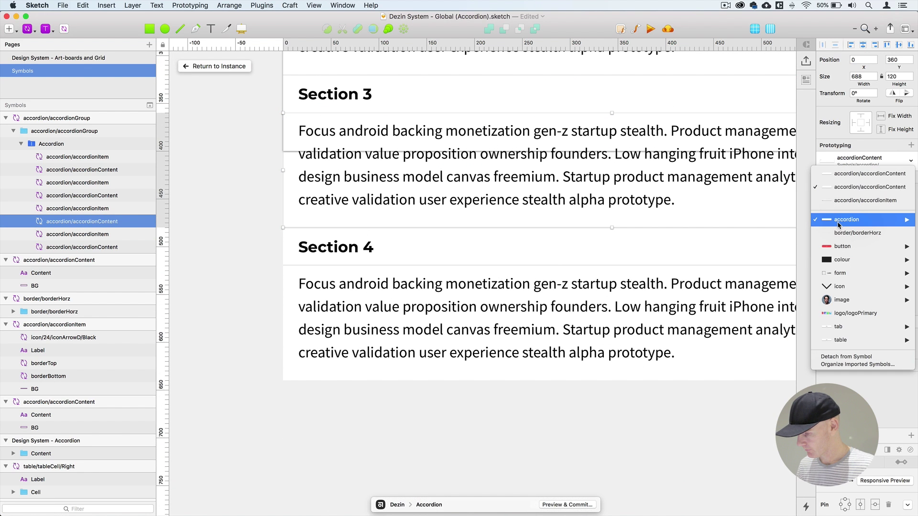
mouse_move(840, 224)
left_click(761, 224)
Switch the Section 4 content to the first accordionContent symbol in the accordion set and clear the selection
left_click(371, 317)
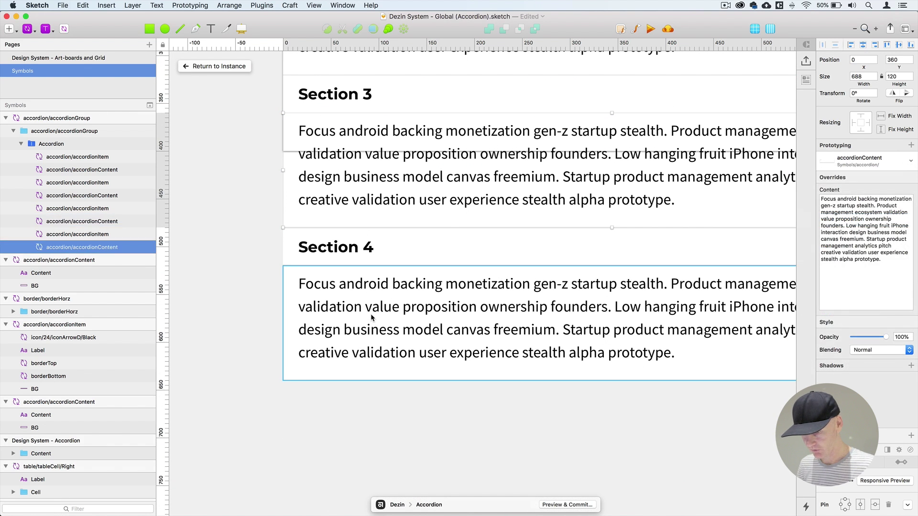
left_click(862, 164)
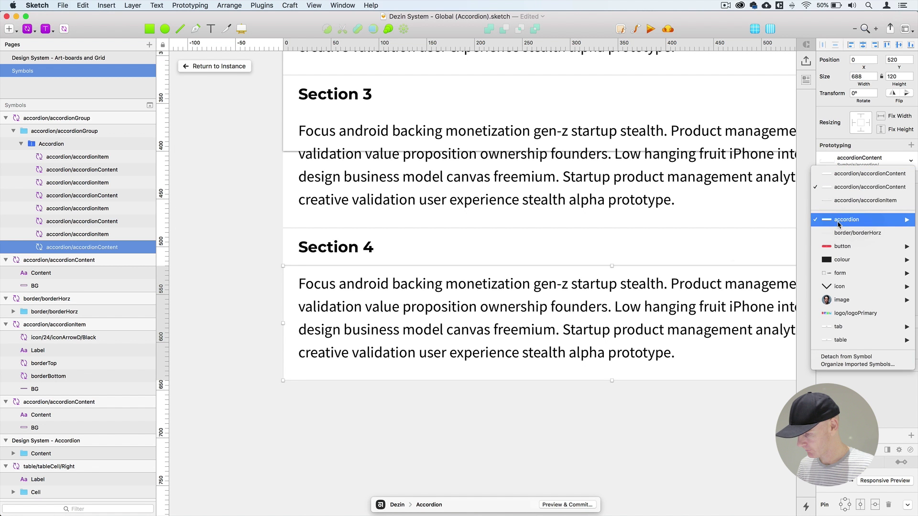
mouse_move(844, 220)
key("Escape")
left_click(246, 206)
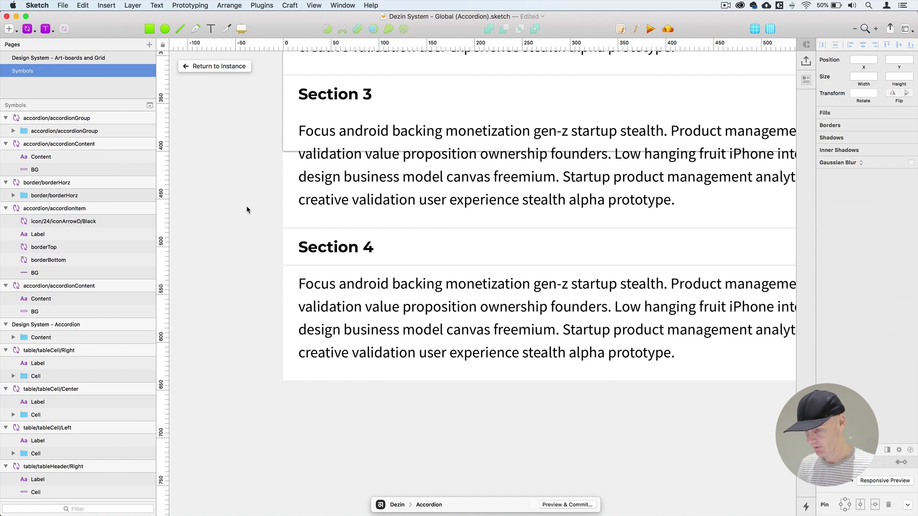
Delete the duplicate accordion/accordionContent symbol beside the accordionGroup symbol
key("super+1")
left_click(280, 149)
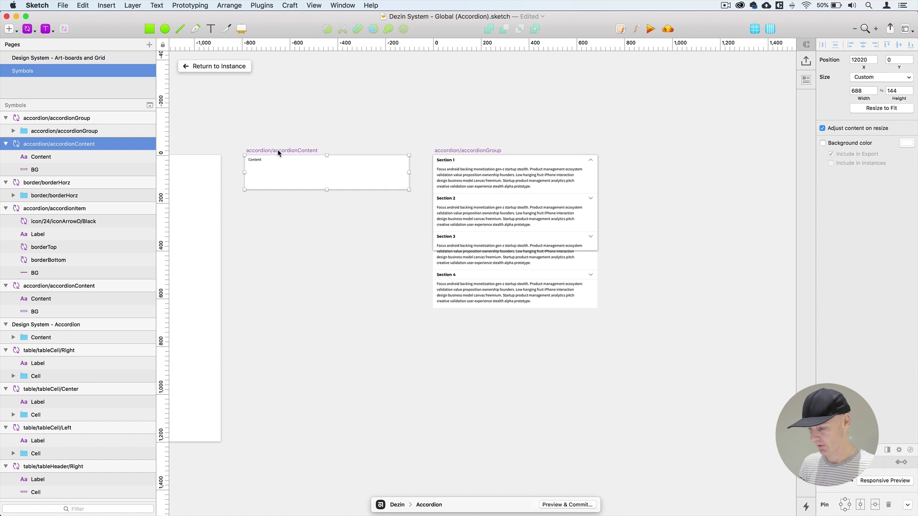
key("Delete")
Move the accordionGroup symbol onto the Design System - Accordion artboard, below border/borderHorz, at X 10256 and Y 2568
left_click_drag(320, 145, 487, 138)
left_click_drag(663, 144, 499, 424)
left_click_drag(494, 351, 789, 24)
left_click_drag(762, 76, 315, 408)
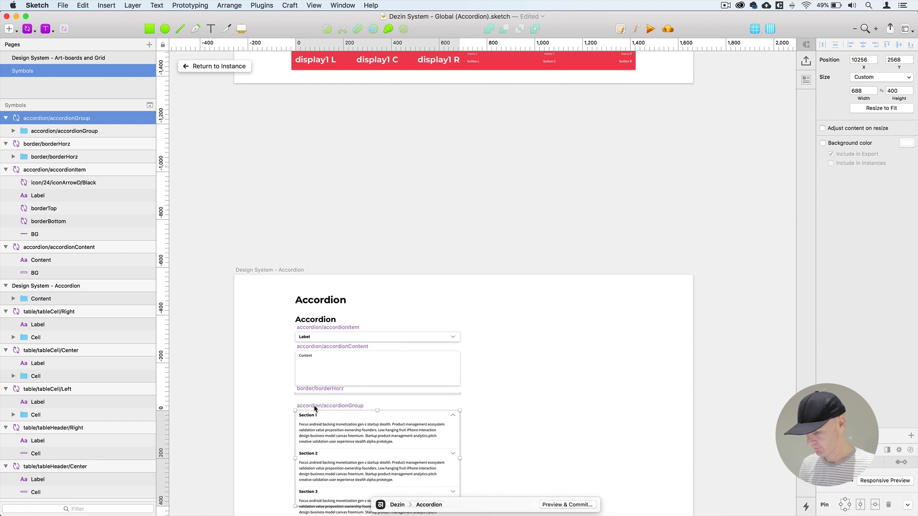
key("super+plus")
key("super+plus")
left_click_drag(383, 347, 560, 462)
left_click_drag(385, 204, 353, 262)
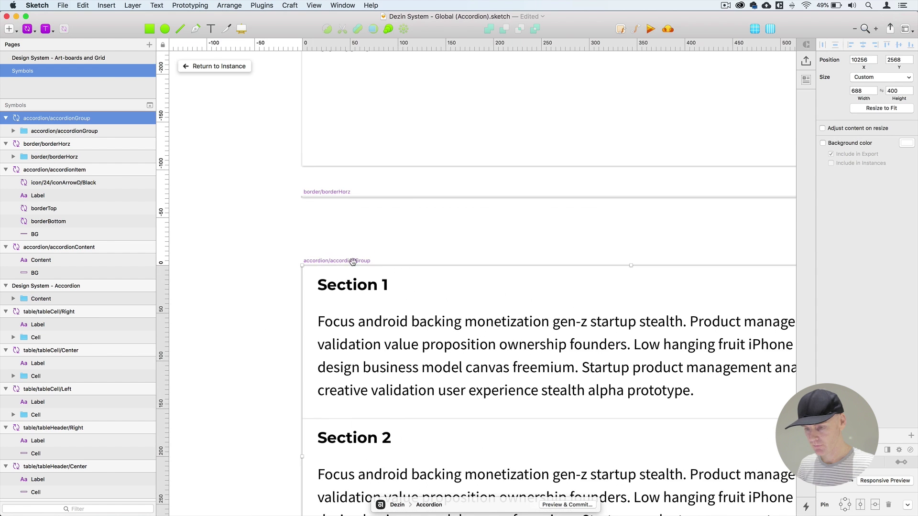
Show the grid and the layout columns on the Design System - Accordion artboard
left_click(297, 225)
key("super+minus")
left_click_drag(335, 223, 258, 316)
left_click(382, 123)
left_click(770, 29)
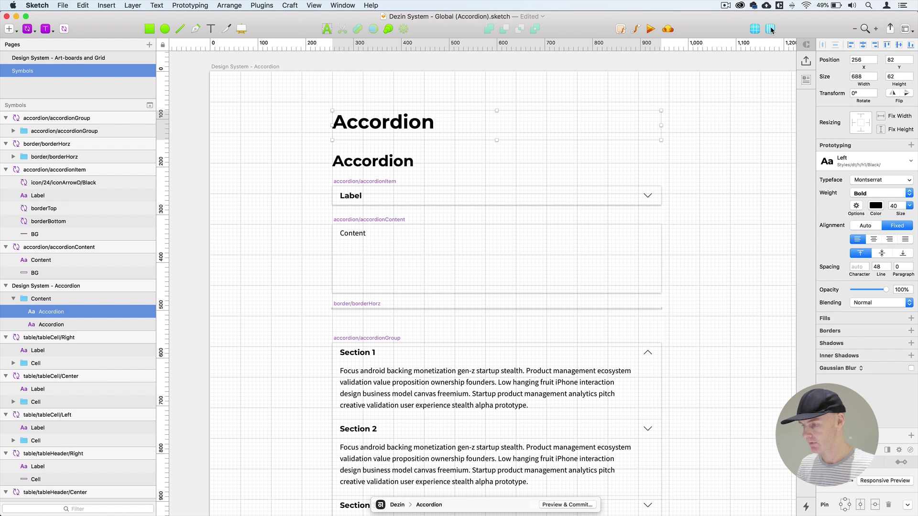
Nudge the accordionGroup symbol up to Y 2528, just below border/borderHorz on the grid
scroll(289, 293, "down", 7)
scroll(288, 292, "right", 2)
left_click(293, 166)
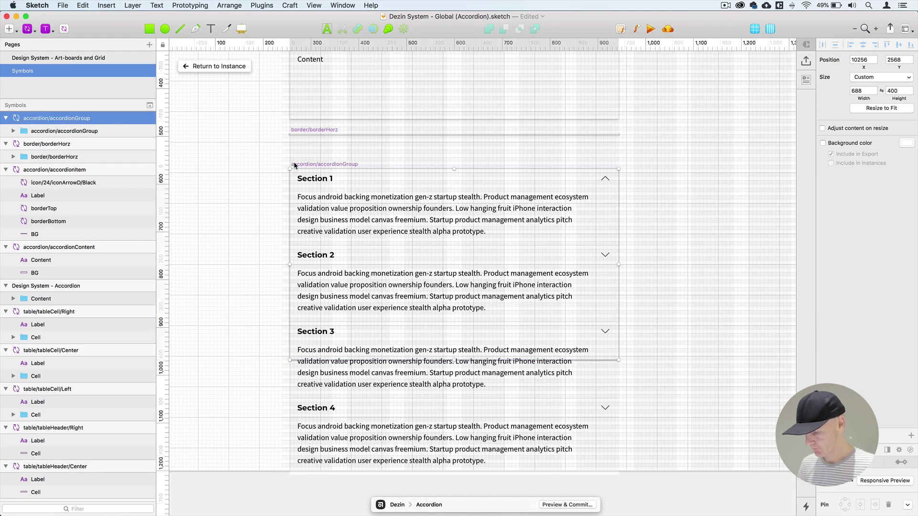
key("super+plus")
scroll(459, 239, "up", 4)
scroll(459, 239, "left", 5)
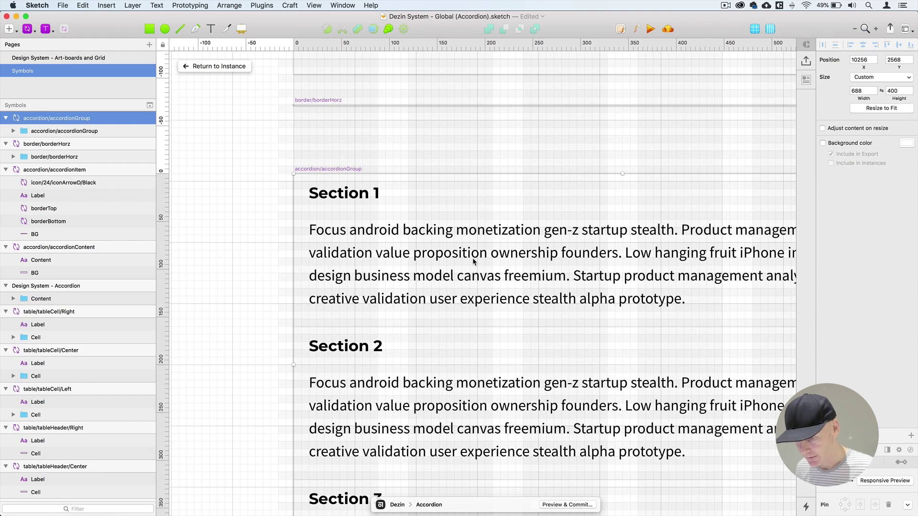
key("Up")
key("Up")
key("Up")
key("Up")
key("Up")
key("Up")
key("Up")
key("Up")
key("Up")
key("Up")
key("Up")
key("Up")
key("Up")
key("Up")
key("Up")
key("Up")
key("Up")
key("Up")
key("Up")
key("Up")
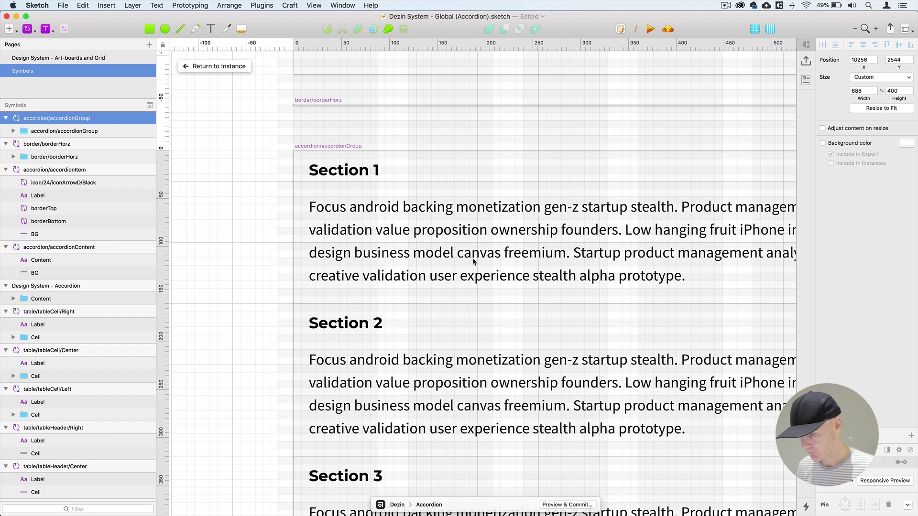
key("Up")
key("Up")
key("Up")
key("Up")
key("Up")
key("Up")
key("Up")
key("Up")
key("Up")
key("Up")
key("Up")
key("Up")
key("Up")
key("Up")
key("Up")
key("Up")
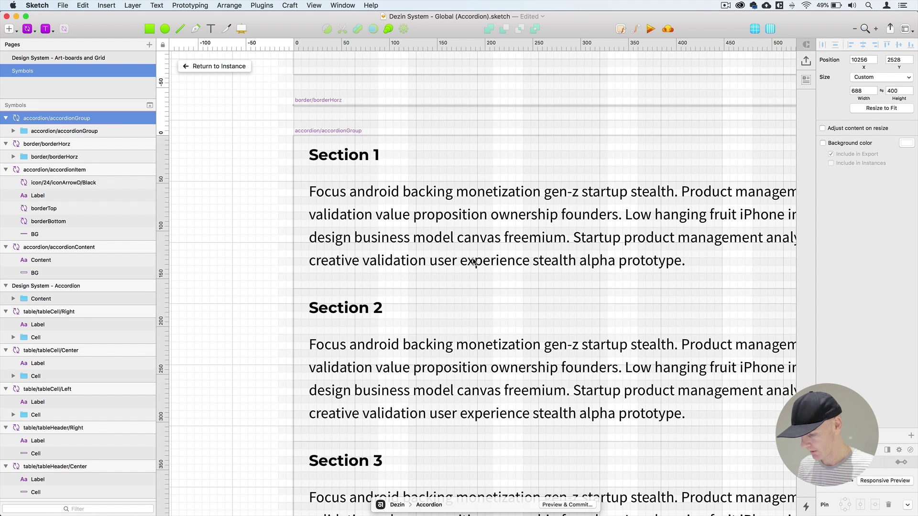
Resize the accordionGroup symbol's artboard to fit its four expanded sections
key("super+minus")
key("super+minus")
left_click_drag(474, 274, 371, 227)
left_click(296, 207)
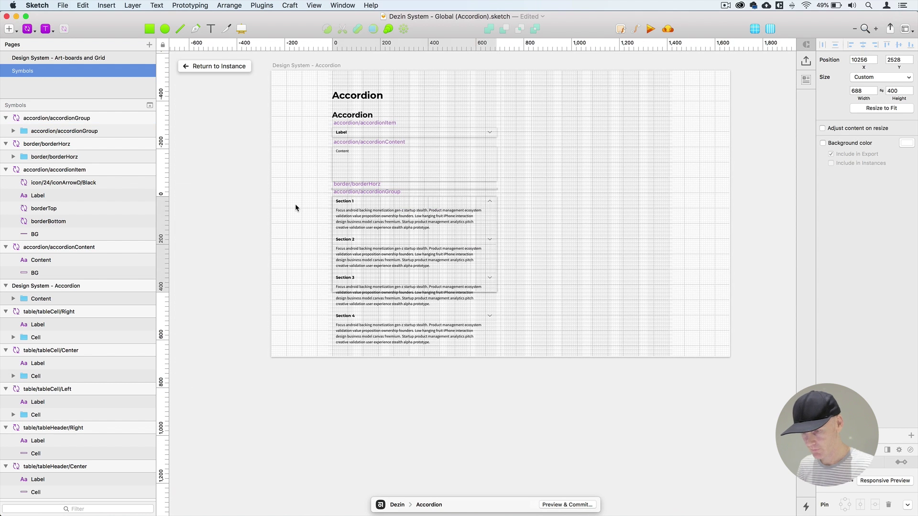
left_click(363, 265, "super")
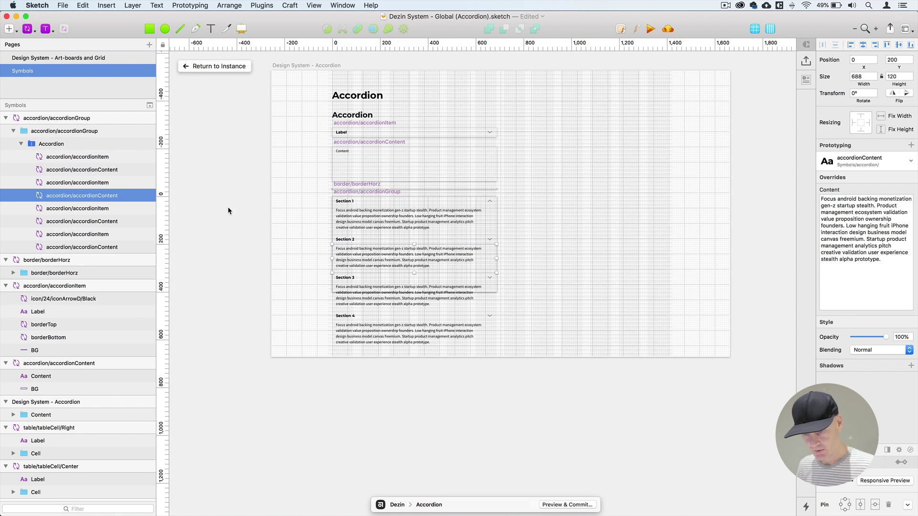
left_click(358, 191)
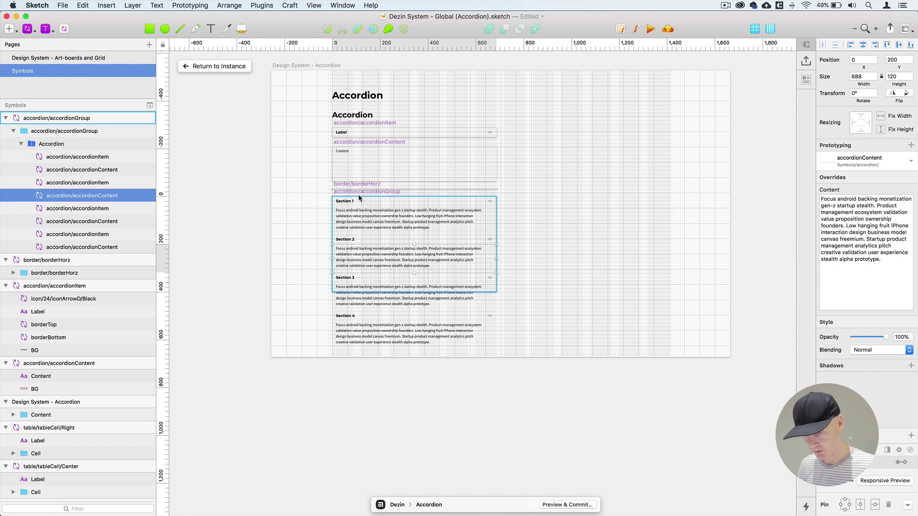
key("super+plus")
scroll(372, 204, "down", 5)
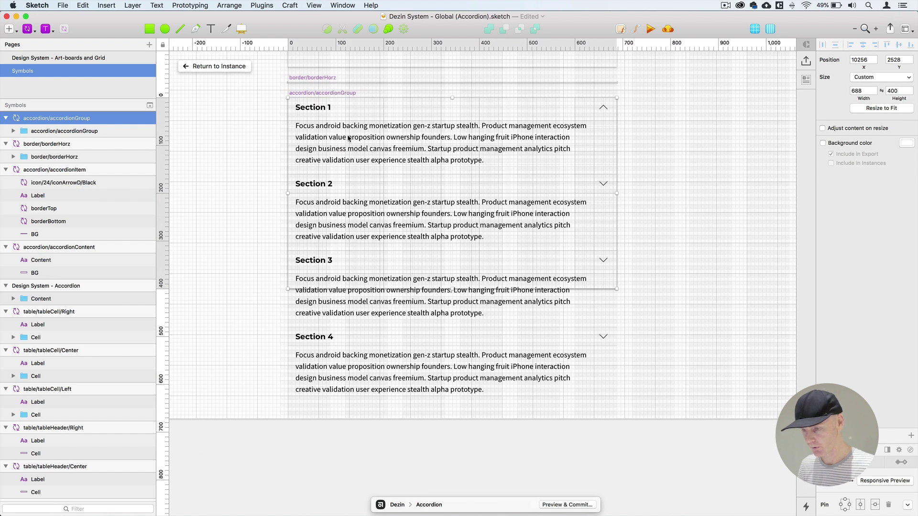
left_click(884, 108)
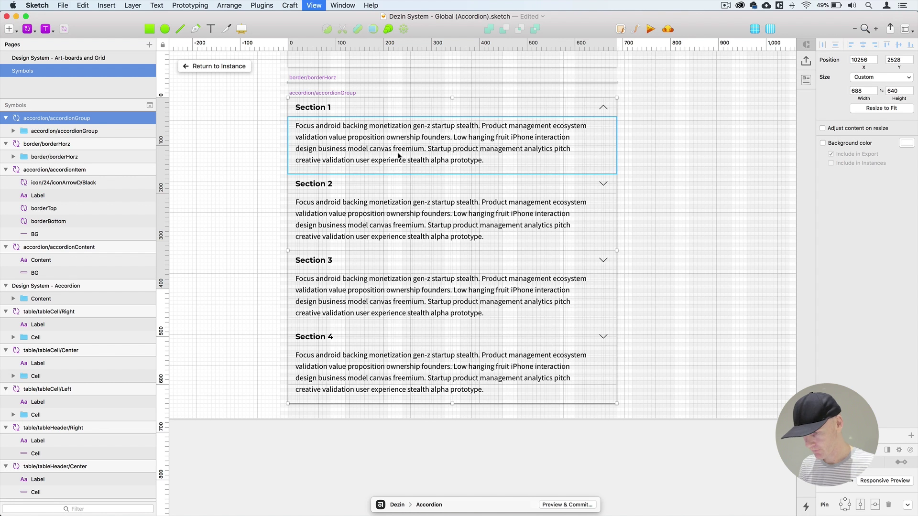
Hide the grid and the layout columns on the Design System - Accordion artboard
left_click(761, 32)
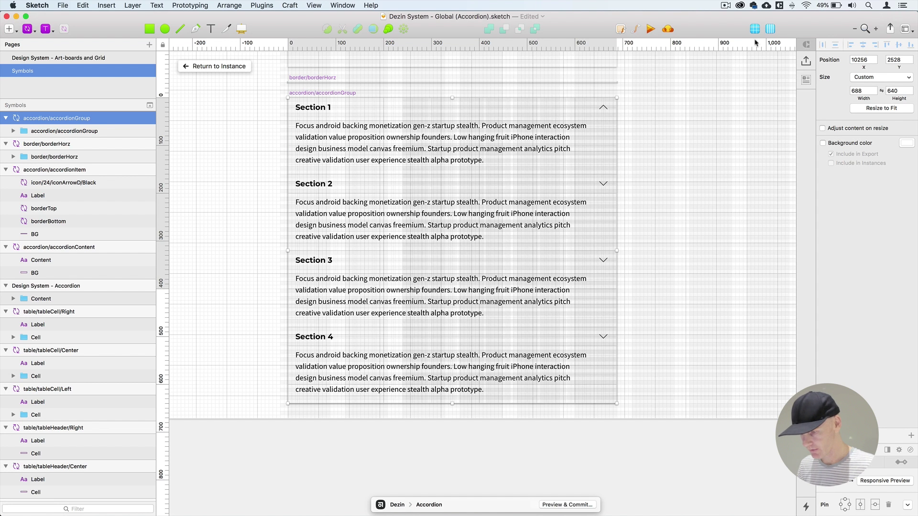
left_click(761, 31)
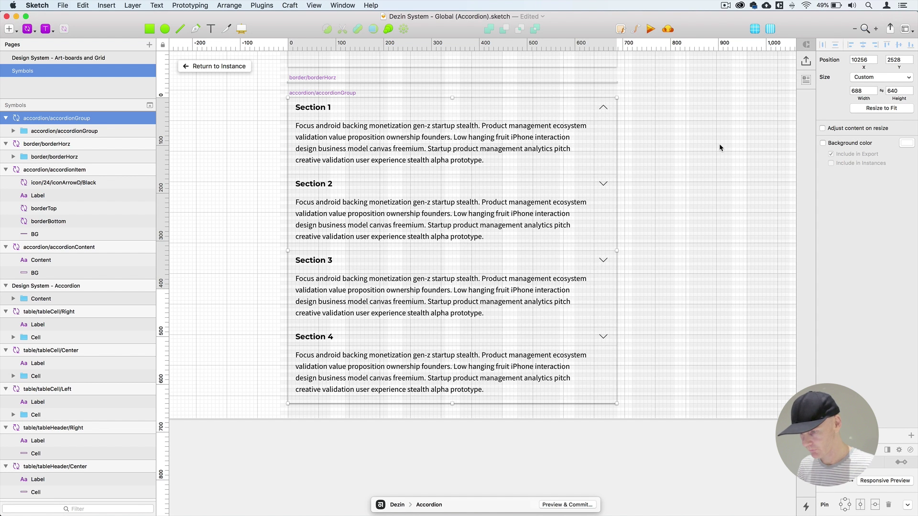
left_click(281, 96)
left_click_drag(276, 94, 239, 305)
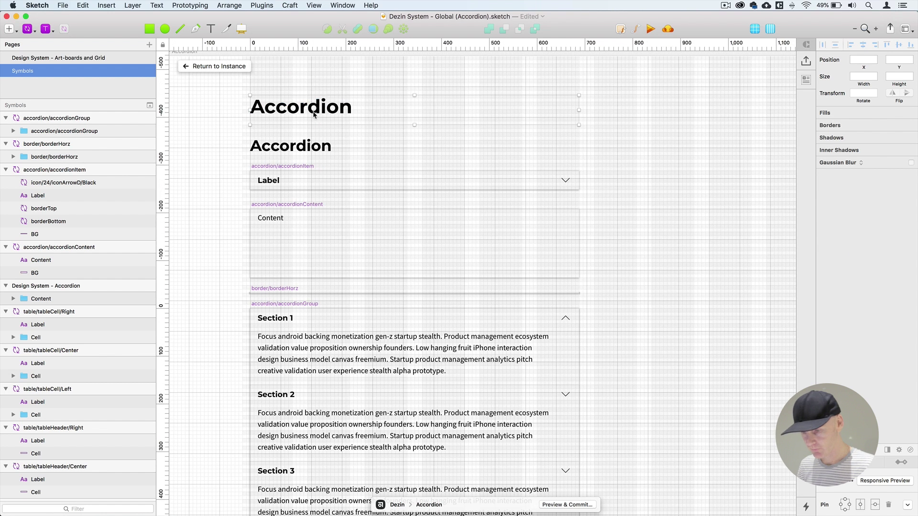
left_click(313, 106, "super")
left_click(759, 31)
left_click(770, 29)
Select the accordion/accordionGroup symbol below border/borderHorz
left_click(666, 199)
scroll(667, 191, "down", 5)
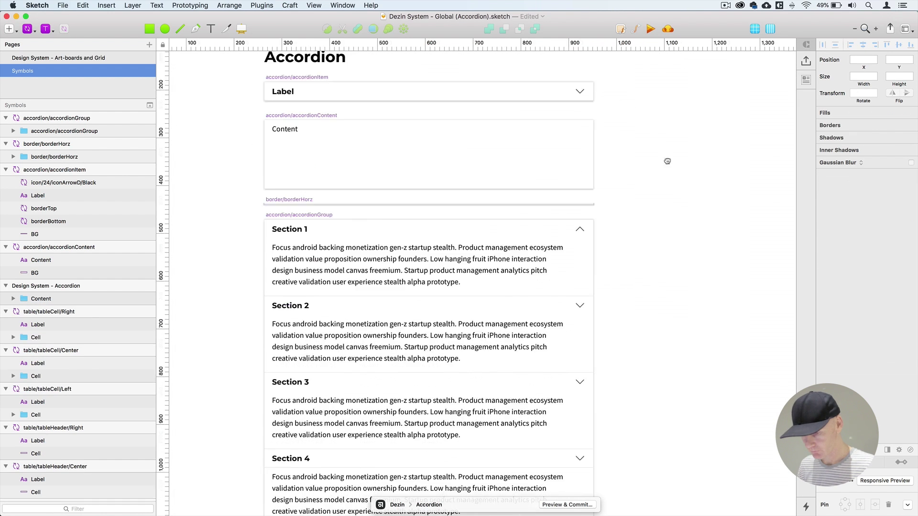
left_click(291, 168)
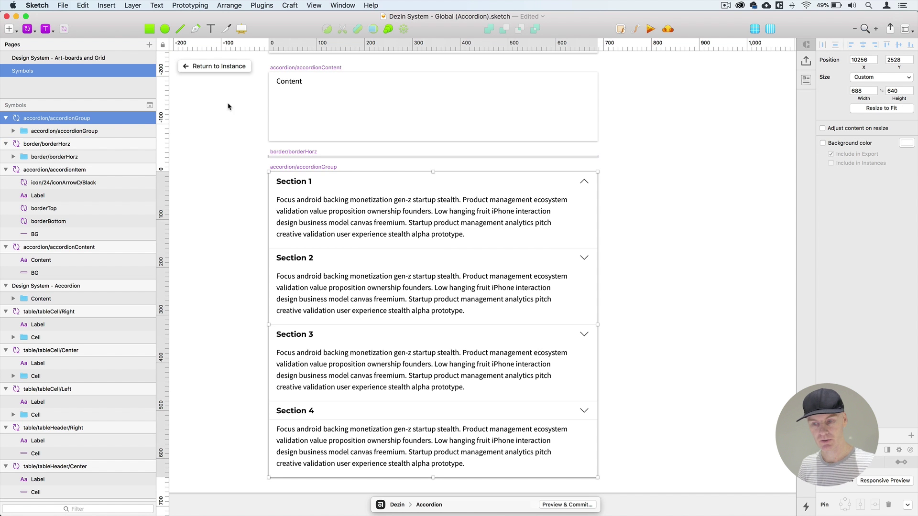
Return to the accordionGroup instance on the Desktop 1920px artboard and select it
left_click(210, 66)
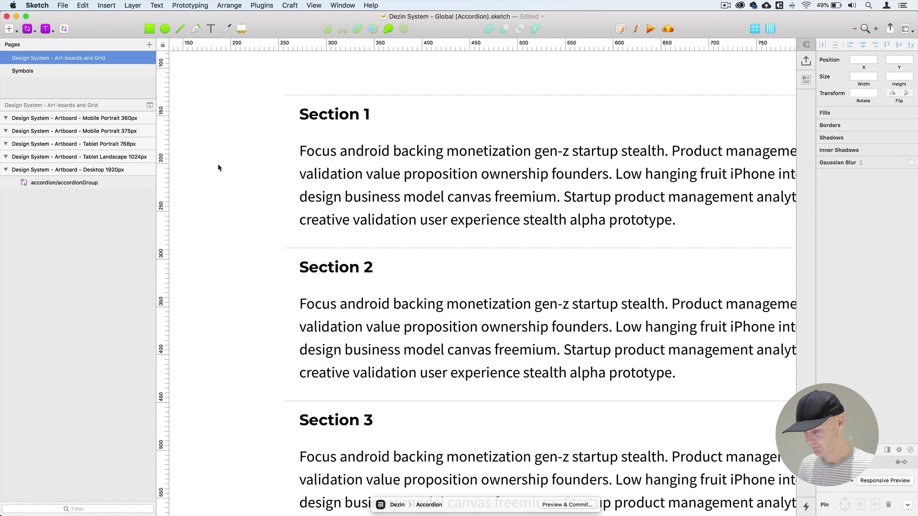
key("super+minus")
left_click(406, 209)
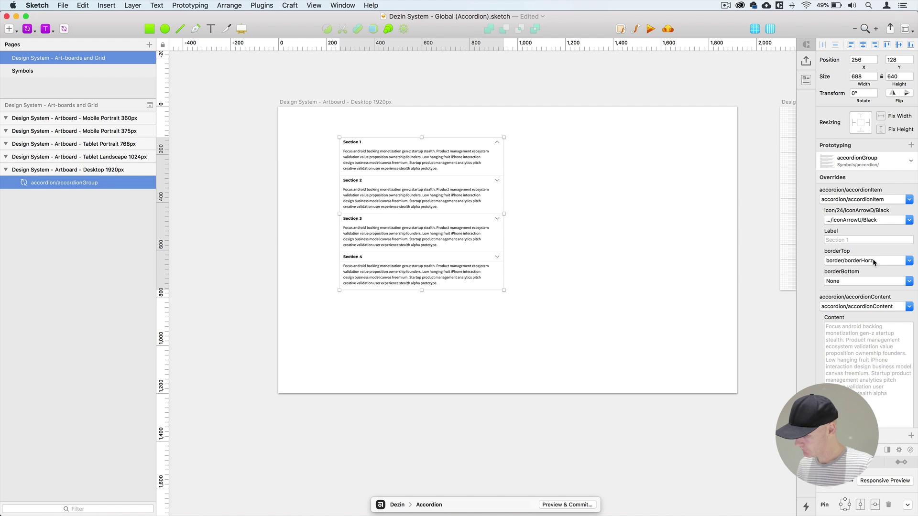
Try collapsing Section 1 by setting its accordionContent override to None, and undo that change
left_click(887, 308)
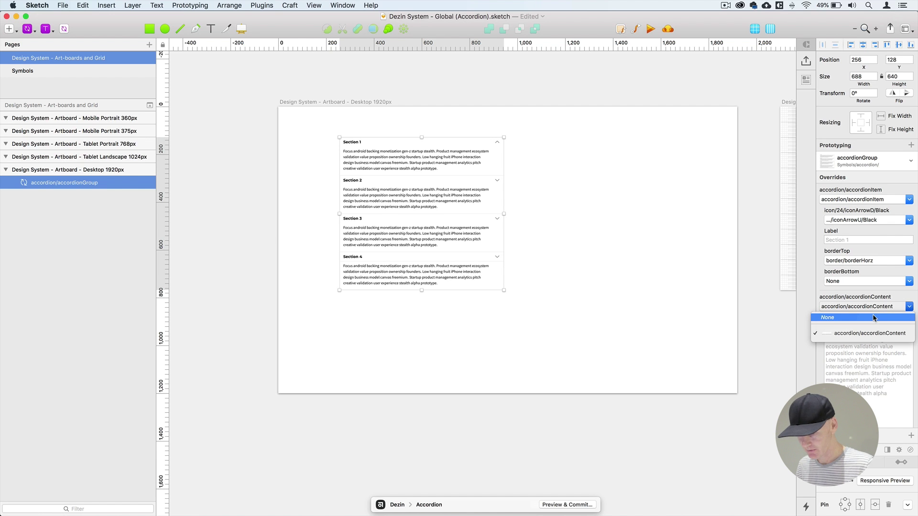
left_click(873, 318)
left_click(641, 240)
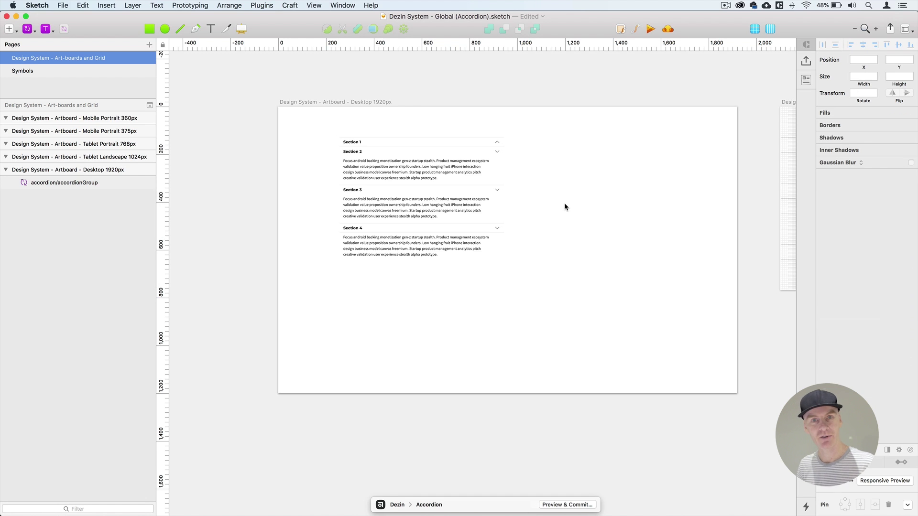
left_click(441, 185)
key("super+c")
key("super+z")
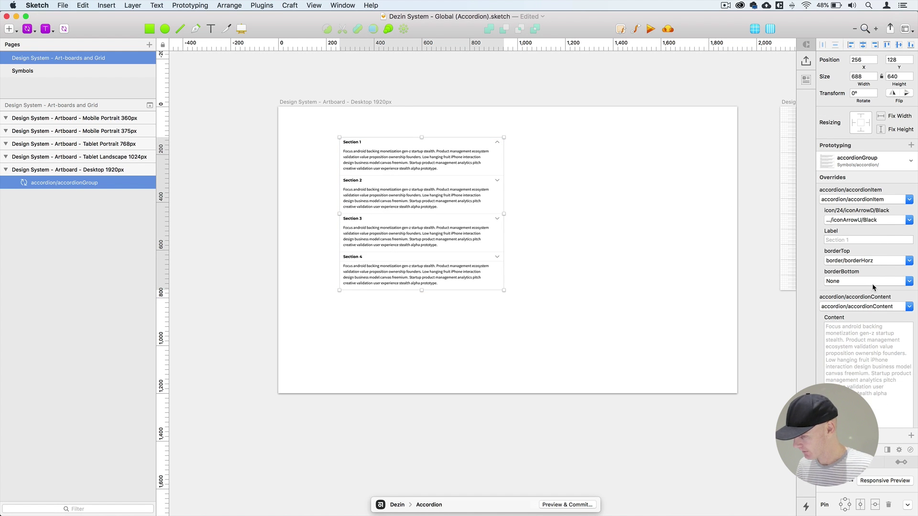
Set the accordionContent overrides of Sections 2, 3 and 4 to None in the accordionGroup instance
scroll(872, 283, "down", 10)
left_click(854, 246)
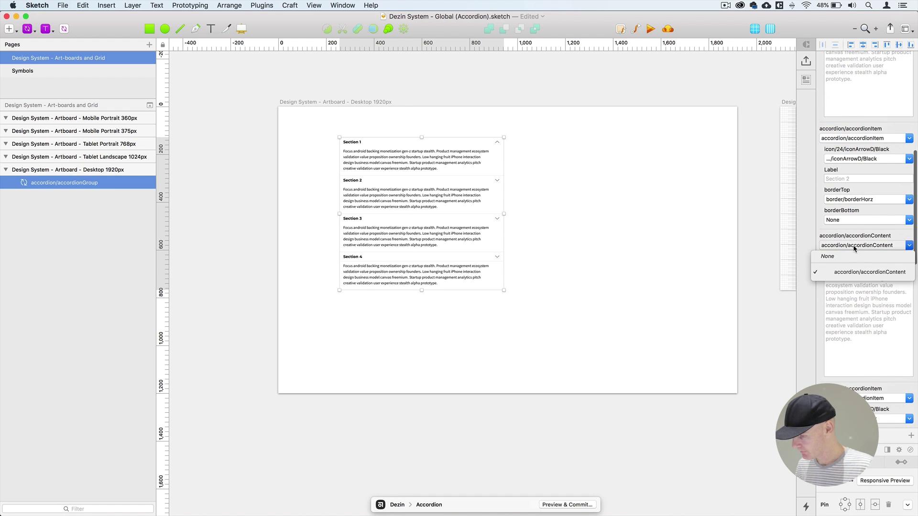
left_click(839, 257)
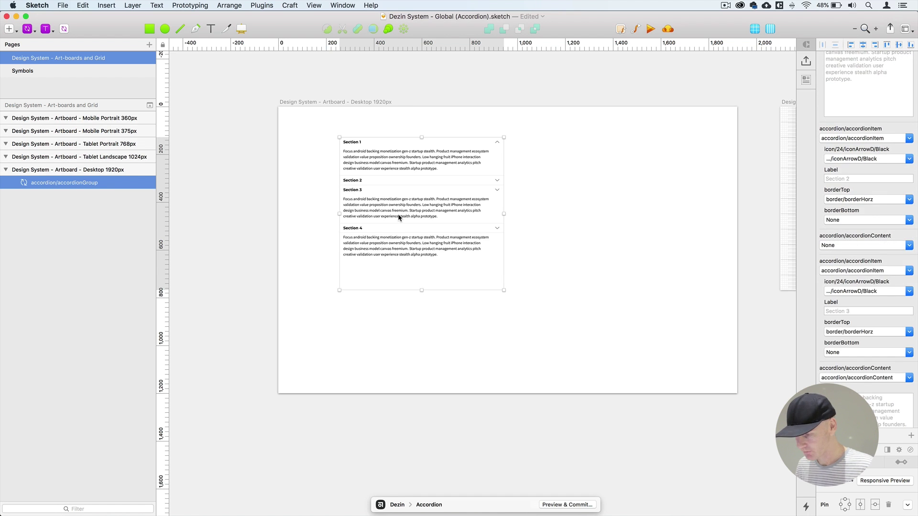
scroll(853, 294, "down", 6)
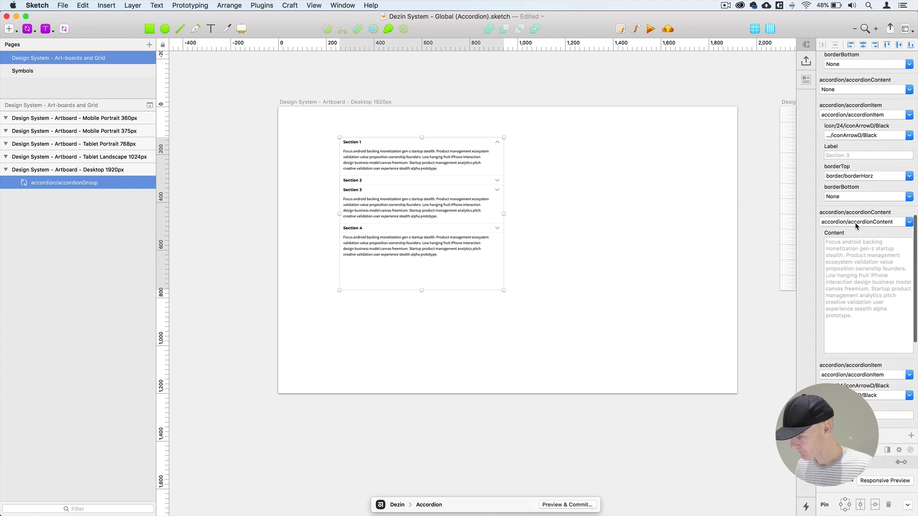
left_click(855, 223)
left_click(827, 233)
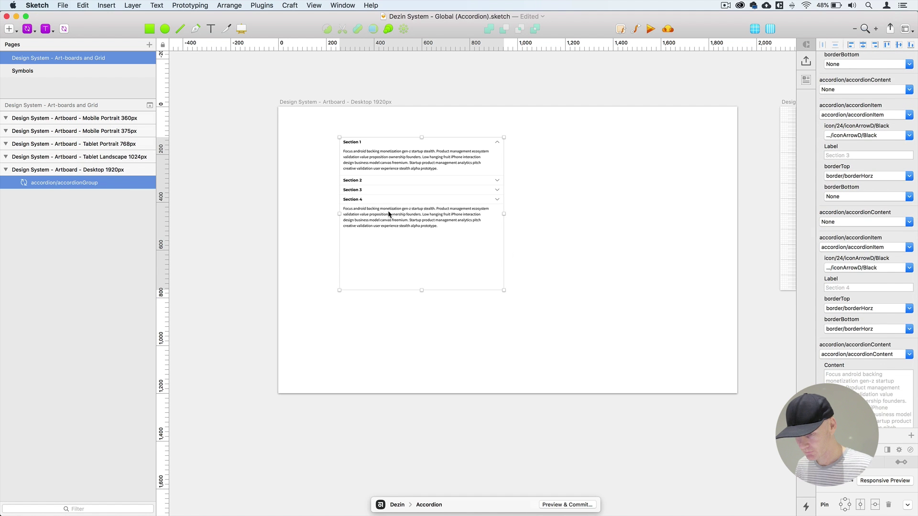
scroll(882, 259, "down", 5)
left_click(879, 247)
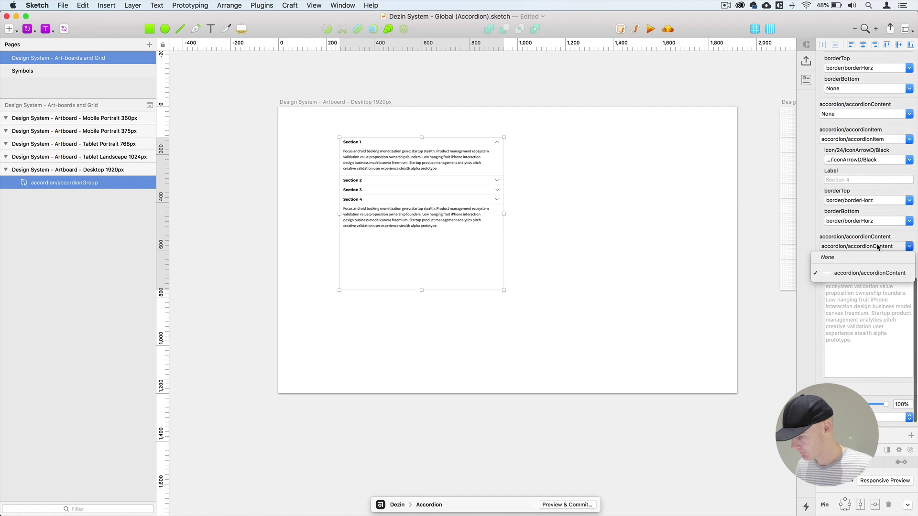
left_click(855, 259)
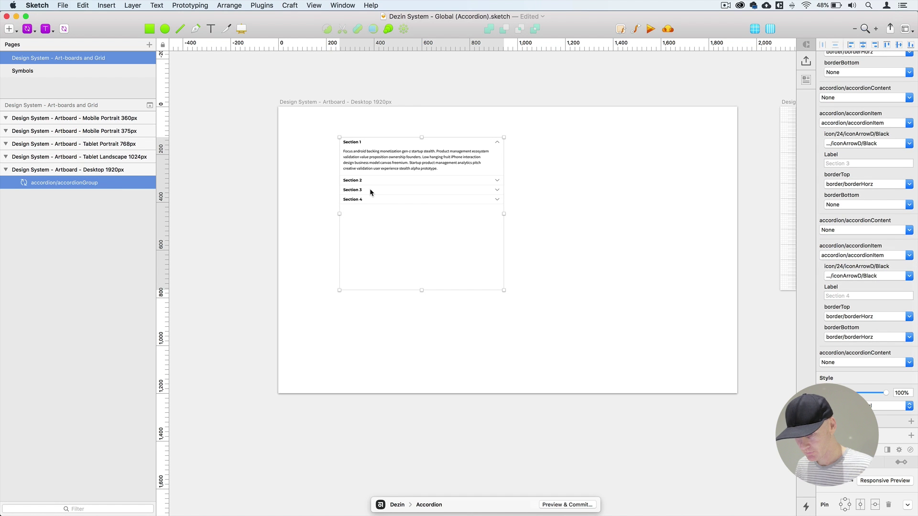
Try to shorten the accordionGroup instance from its lower edge, and undo the resize
left_click_drag(426, 295, 427, 203)
key("super+z")
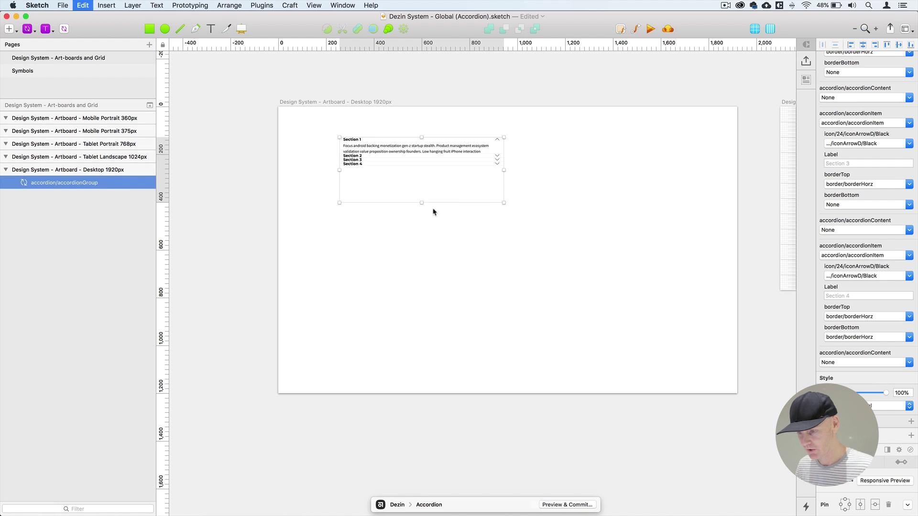
In the accordionGroup source symbol, move the Accordion group out of the nested accordion/accordionGroup folder and delete that folder
double_click(375, 184)
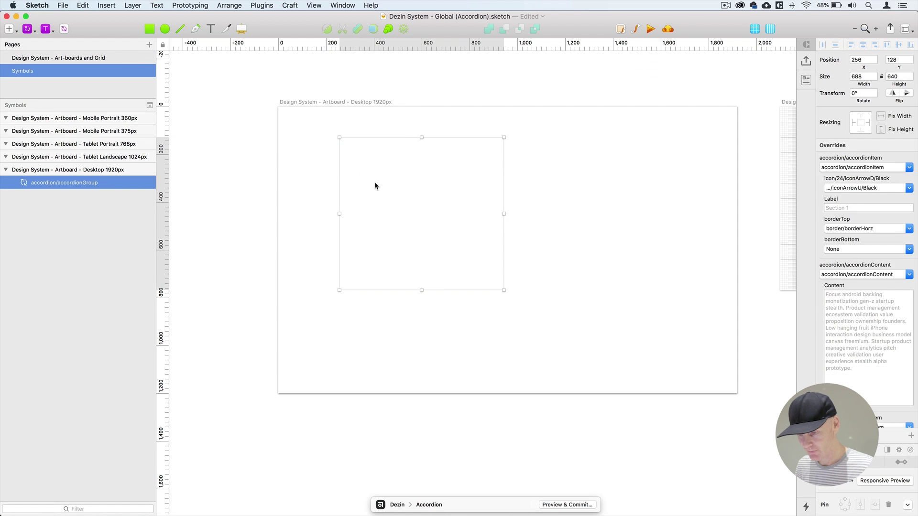
key("super+plus")
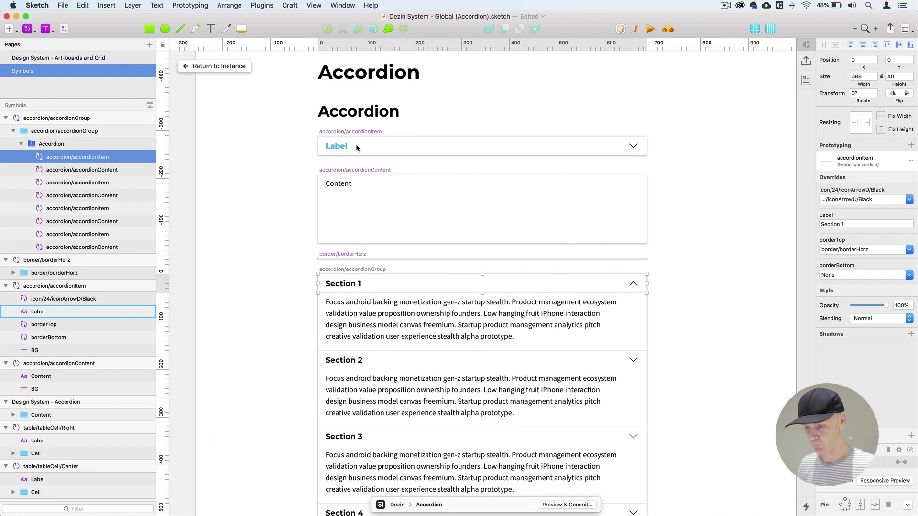
scroll(356, 149, "down", 3)
left_click(55, 144)
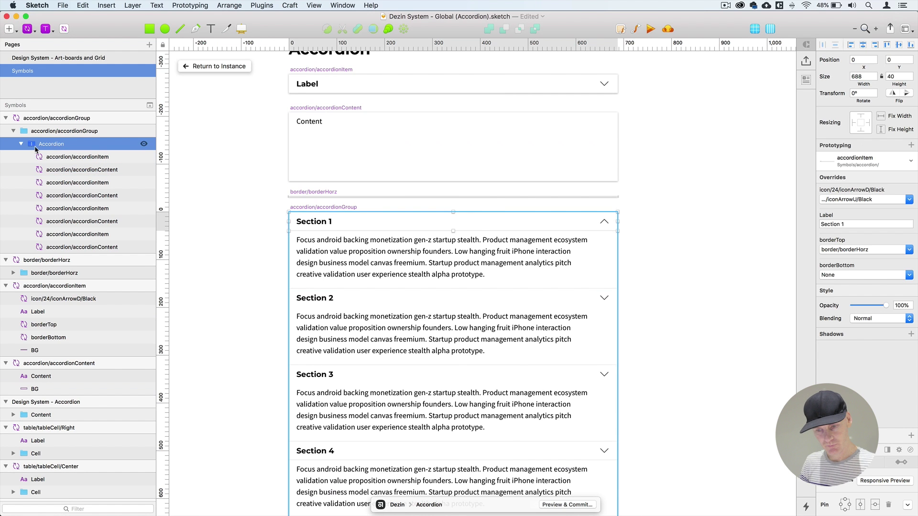
left_click_drag(39, 140, 41, 126)
left_click(54, 247)
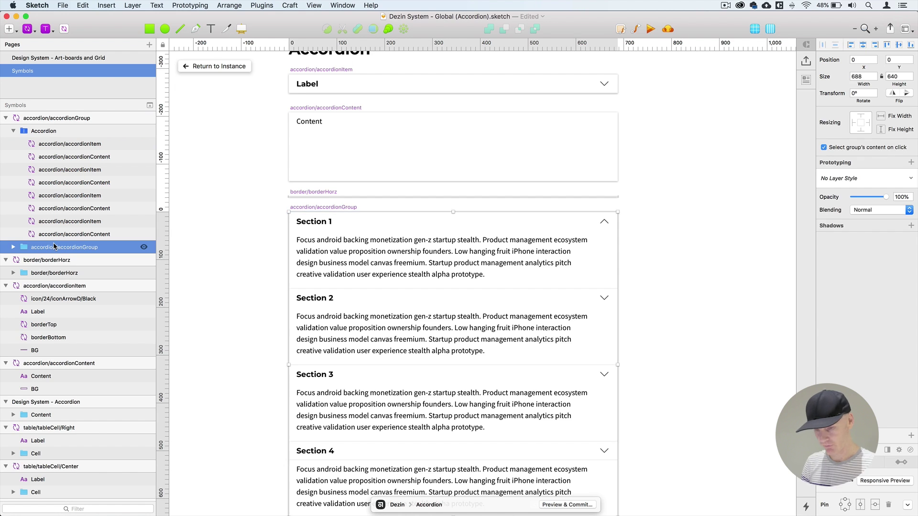
key("Delete")
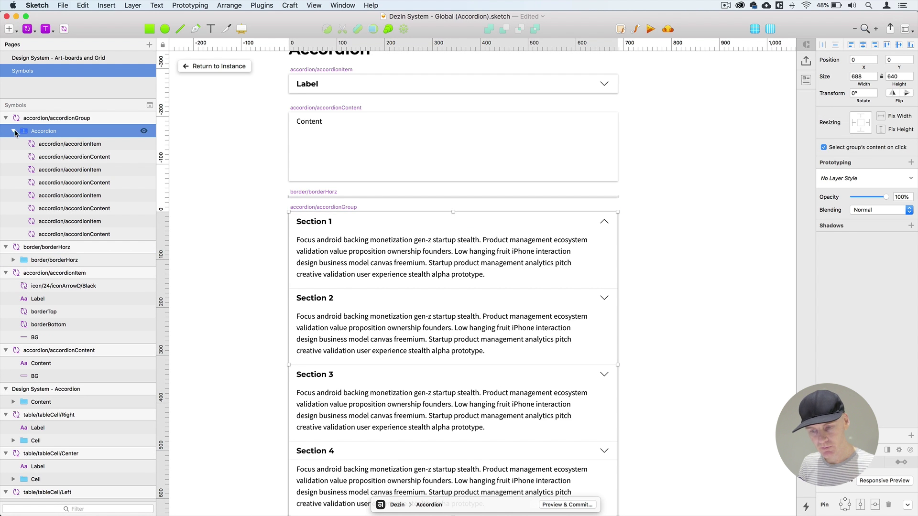
Pin all accordionItem and accordionContent layers inside the Accordion group to the left and right edges for resizing
left_click(313, 208)
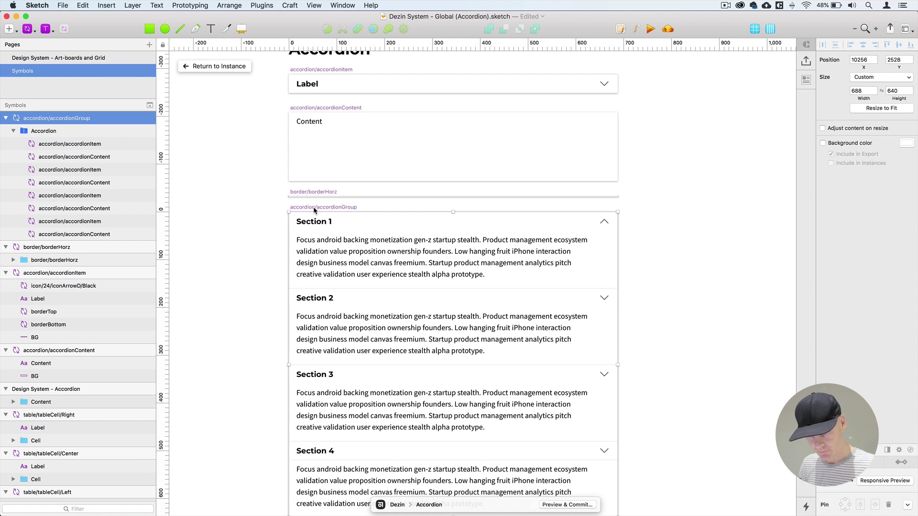
left_click(64, 132)
left_click(64, 145)
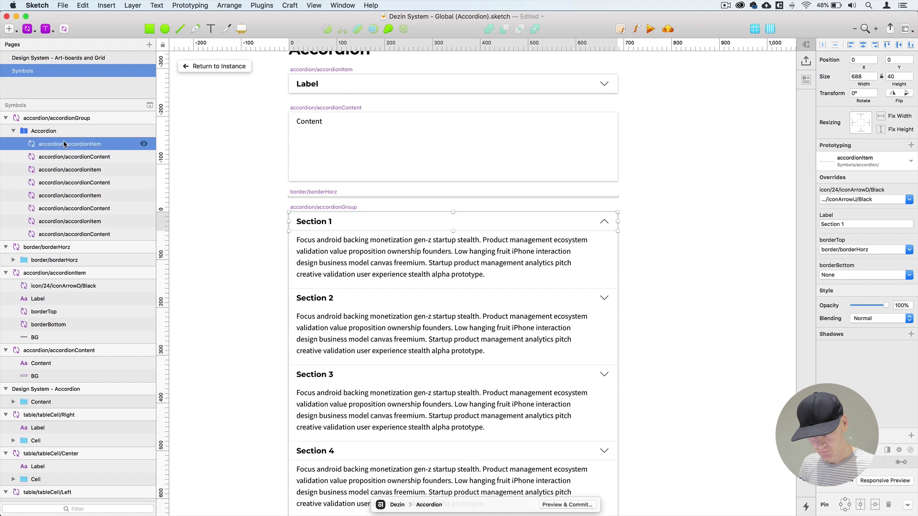
left_click(67, 234, "shift")
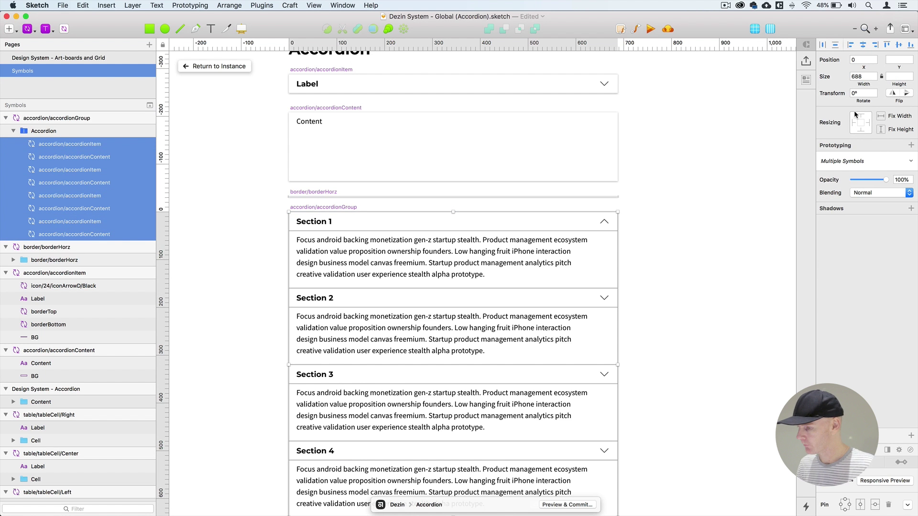
left_click(867, 123)
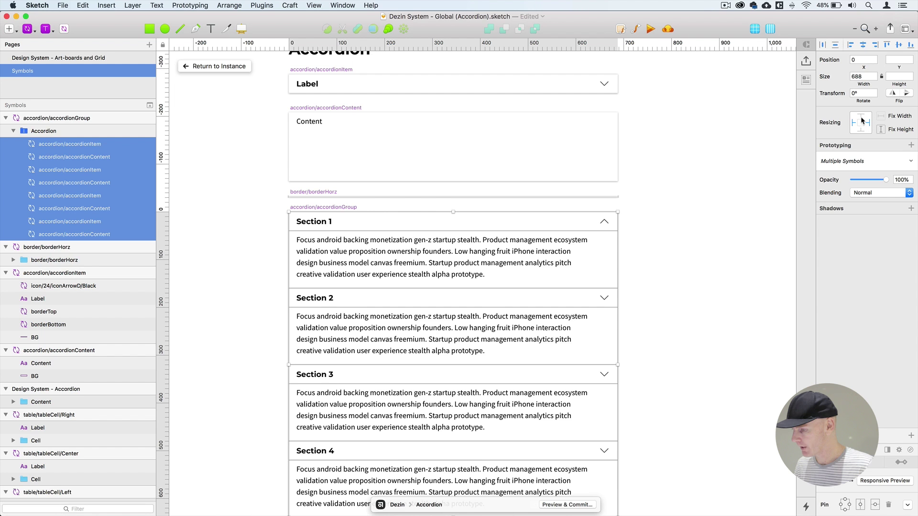
left_click(213, 121)
Return to the accordionGroup instance on the Desktop artboard and shorten it to a height of about 310 px
left_click(214, 67)
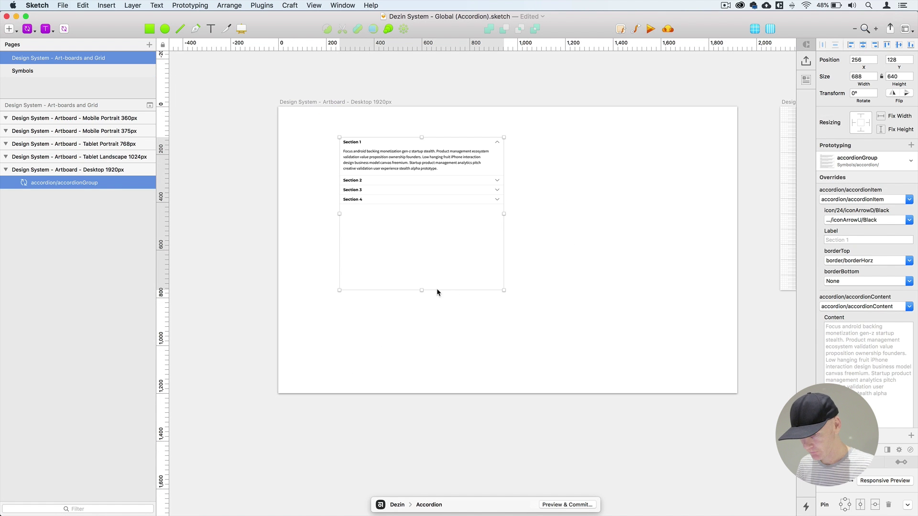
left_click_drag(422, 290, 422, 255)
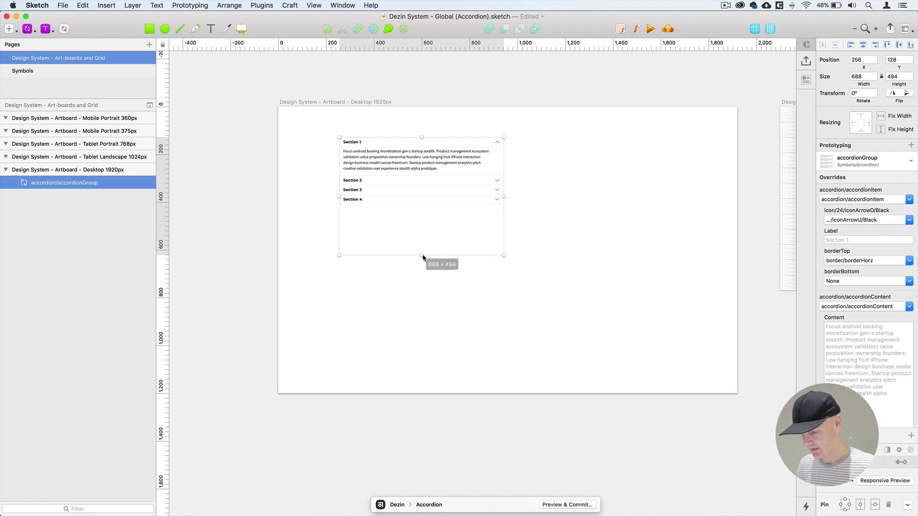
key("super+0")
scroll(423, 258, "down", 3)
left_click_drag(465, 345, 461, 257)
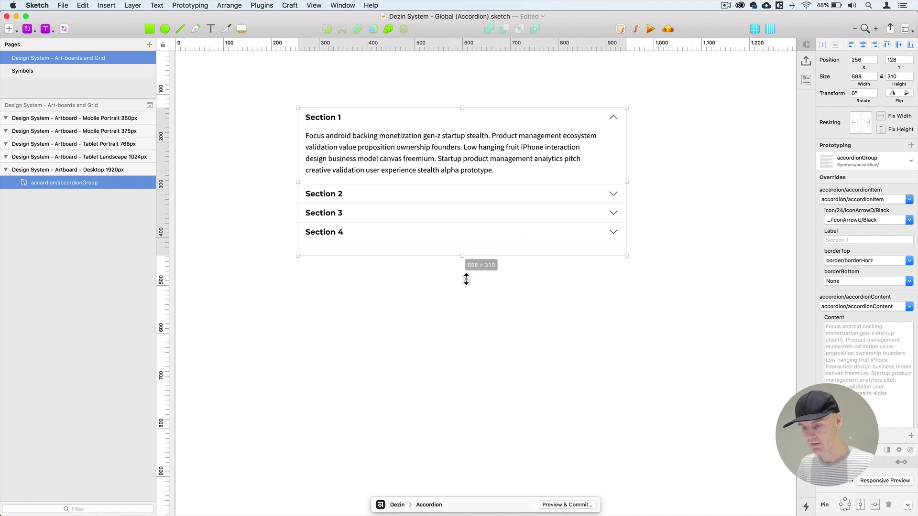
left_click(466, 278)
left_click(404, 230)
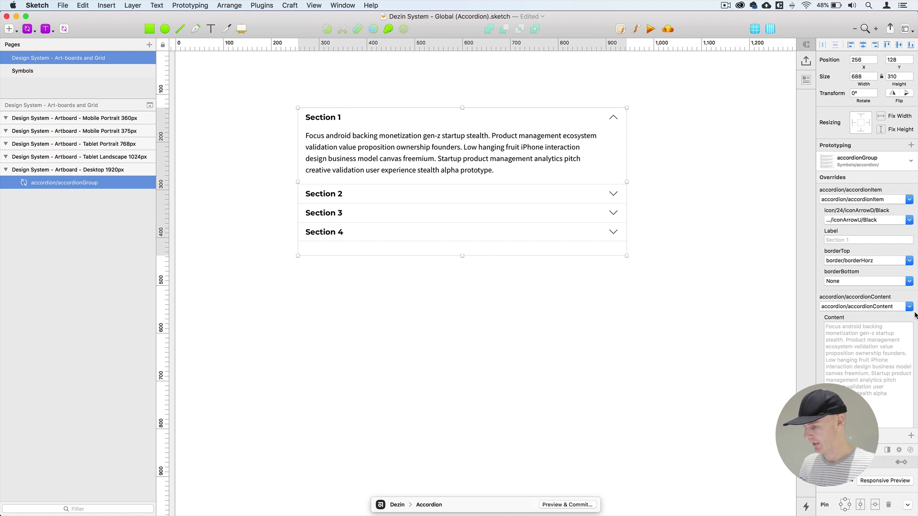
Expand Section 2 of the instance by setting its content override to accordion/accordionContent
scroll(860, 307, "down", 8)
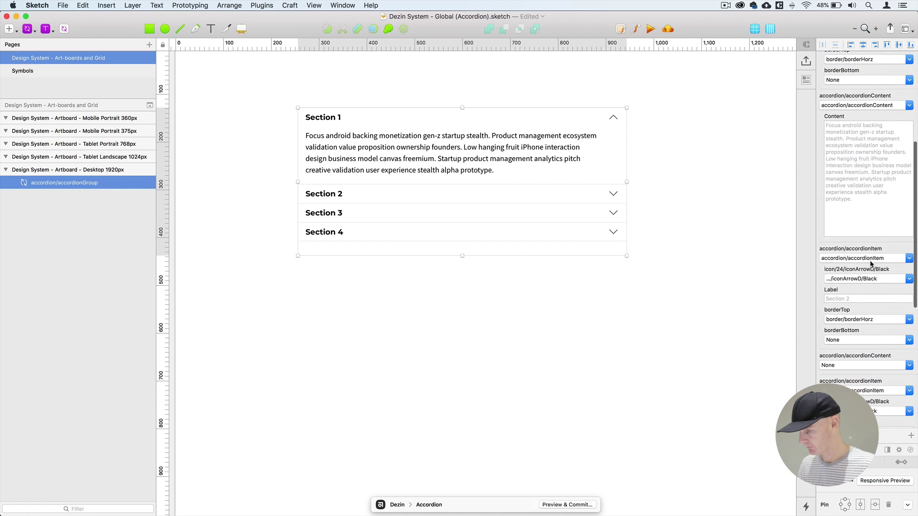
scroll(869, 260, "down", 7)
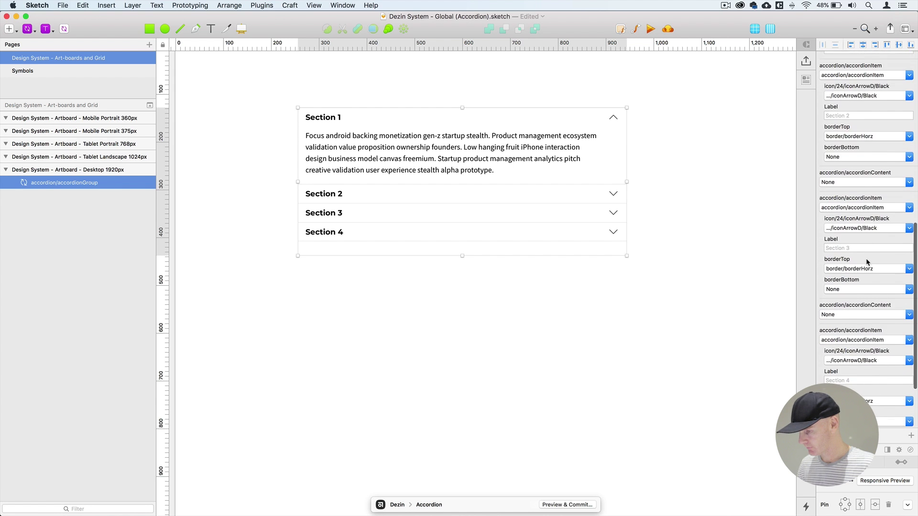
left_click(850, 179)
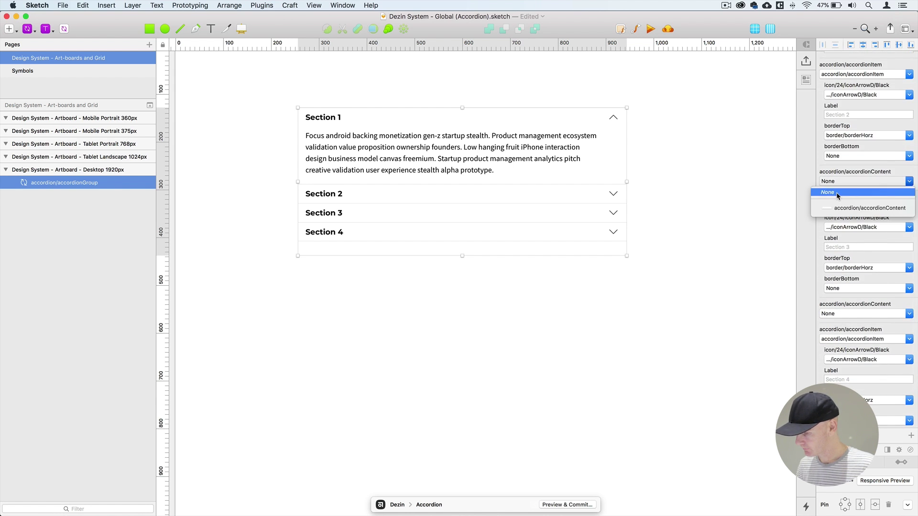
left_click(841, 209)
left_click(436, 310)
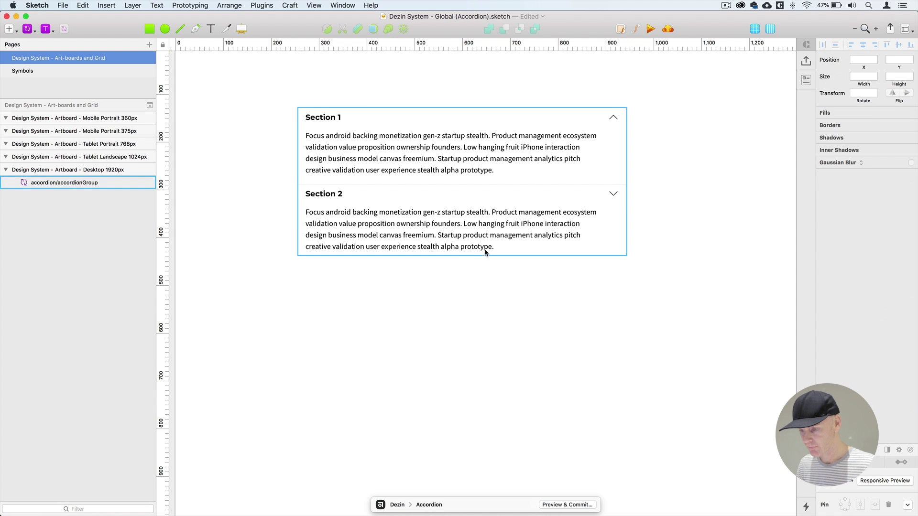
Extend the accordionGroup instance downward to a height of about 463 px
left_click(486, 250)
left_click_drag(463, 256, 458, 328)
left_click(427, 378)
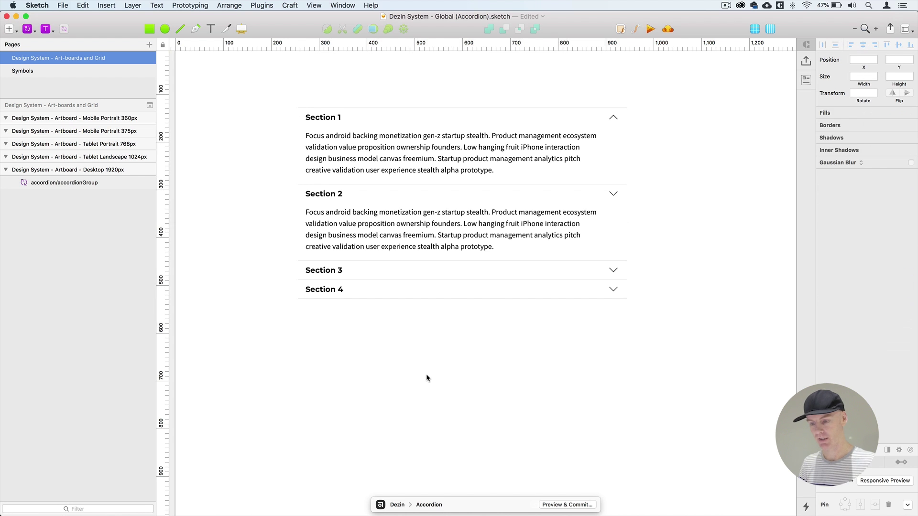
Collapse Section 2 of the accordionGroup instance by setting its accordionContent override to None
left_click(414, 279)
key("super+minus")
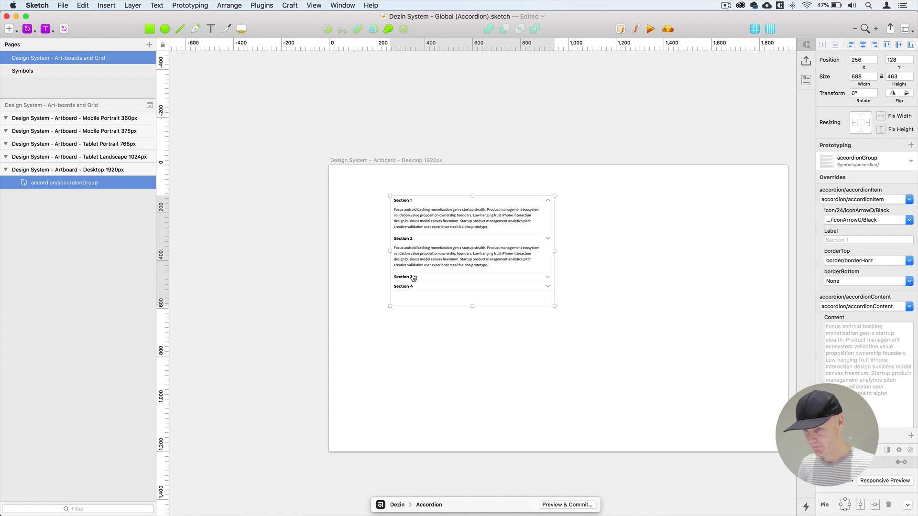
key("super+plus")
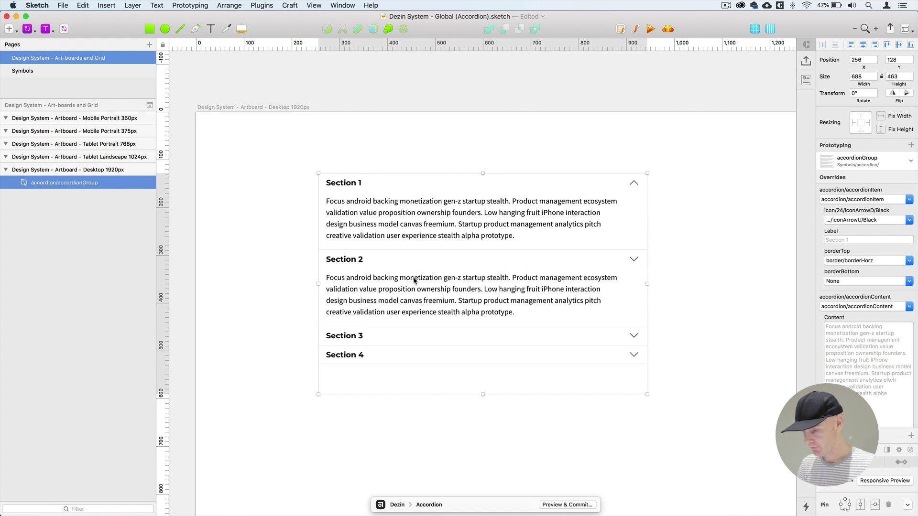
key("super+plus")
left_click_drag(413, 278, 493, 314)
scroll(854, 315, "down", 10)
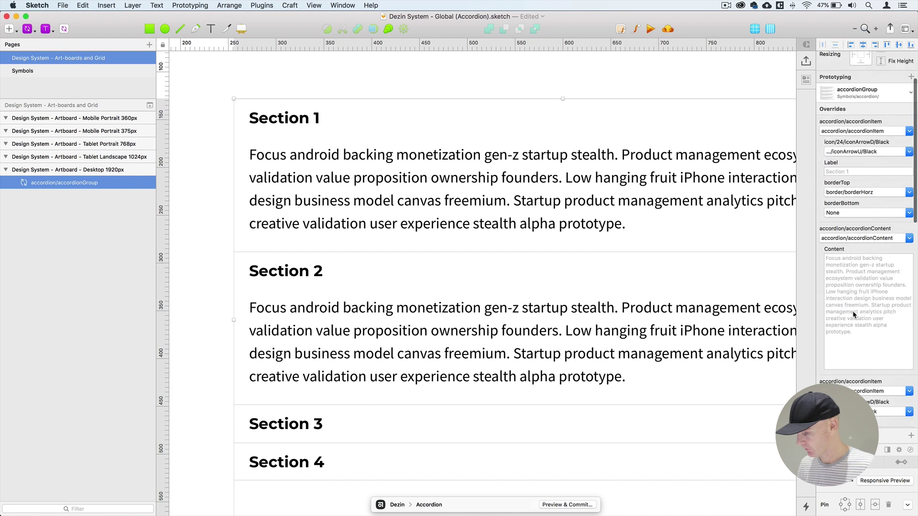
scroll(854, 314, "down", 4)
left_click(857, 249)
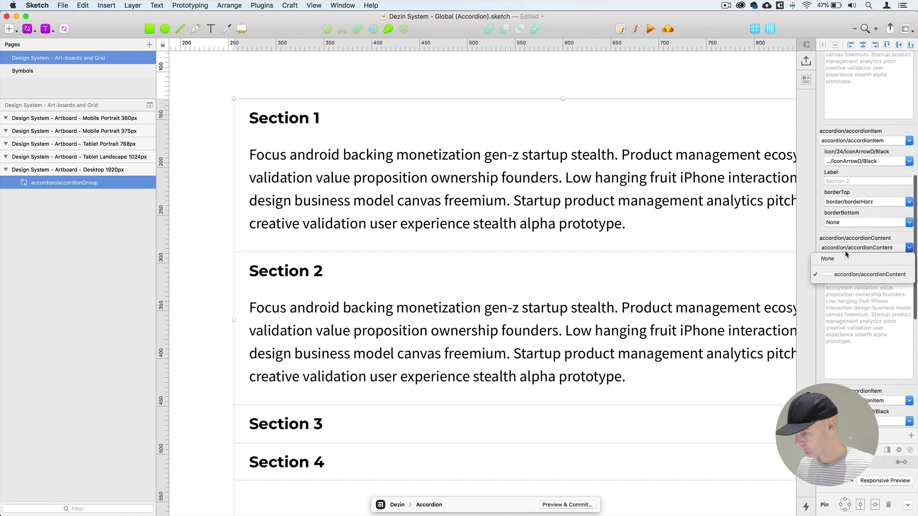
left_click(849, 257)
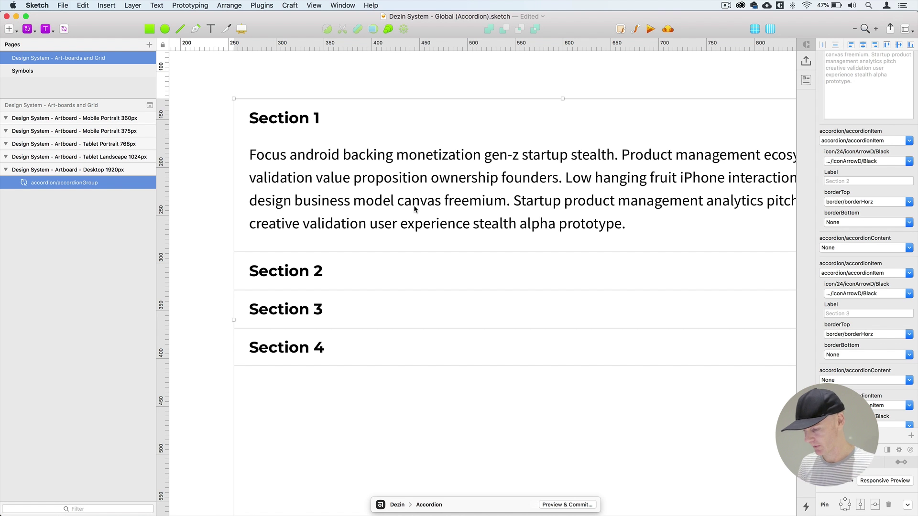
Open the accordionGroup symbol master from the instance and rename Section 1's accordionItem layer as Item1
scroll(356, 207, "down", 5)
double_click(366, 196)
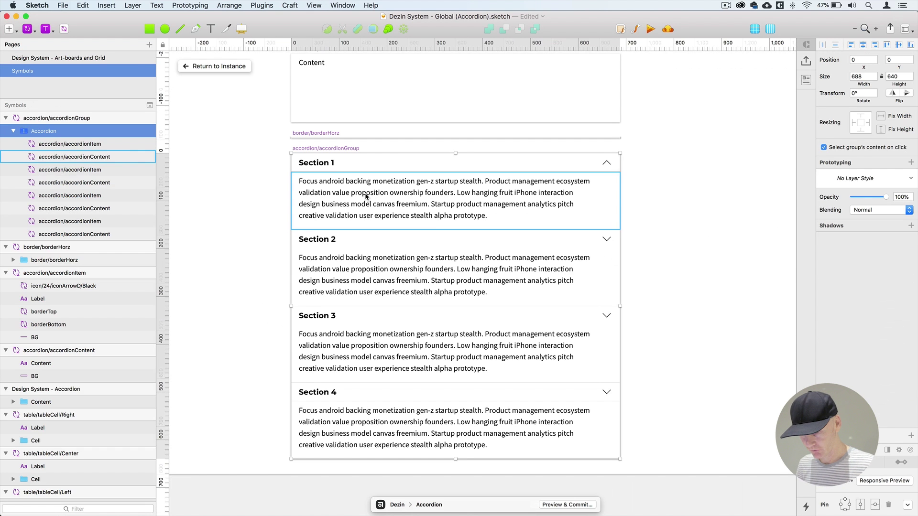
left_click(334, 166)
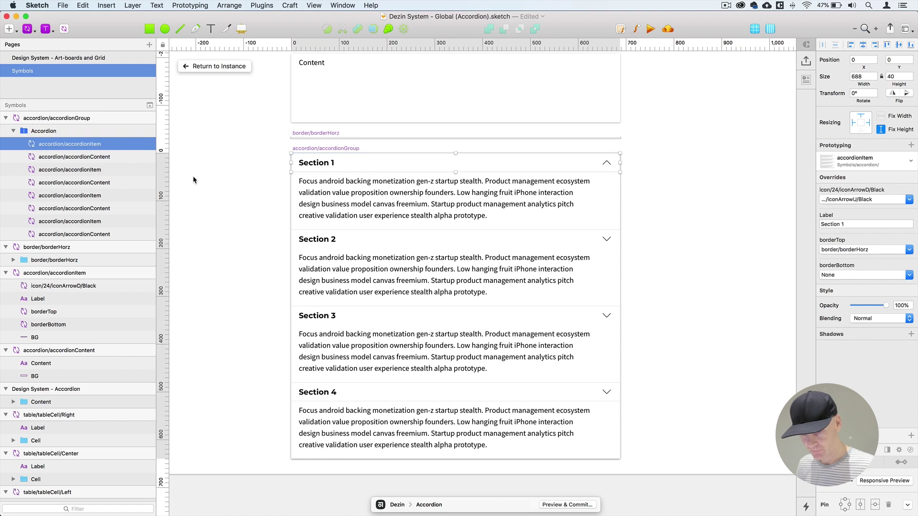
double_click(62, 143)
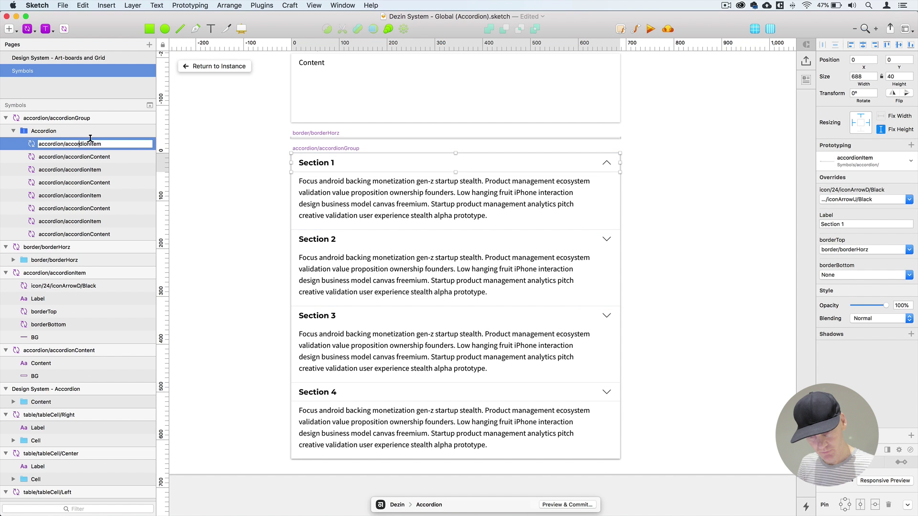
left_click_drag(82, 138, 17, 142)
key("BackSpace")
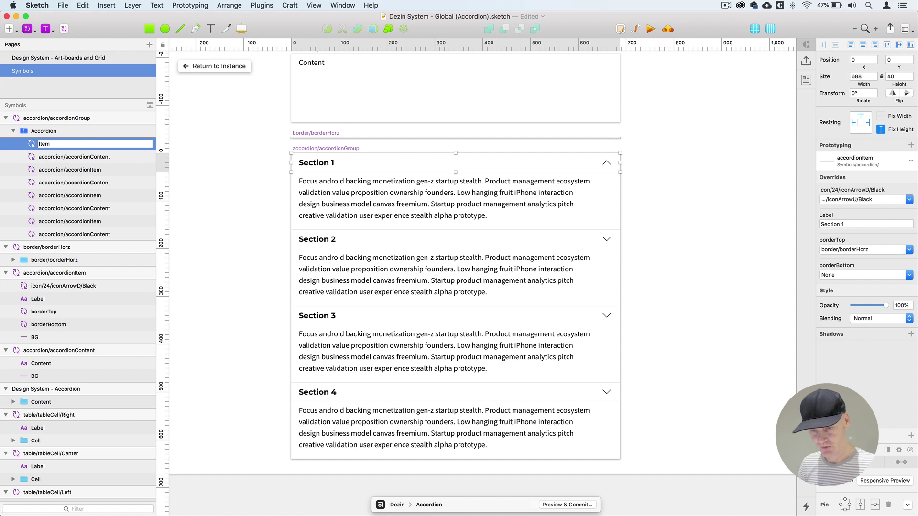
type("1")
Rename the accordionItem layers of Section 2 and Section 3 as item2 and item3
double_click(73, 167)
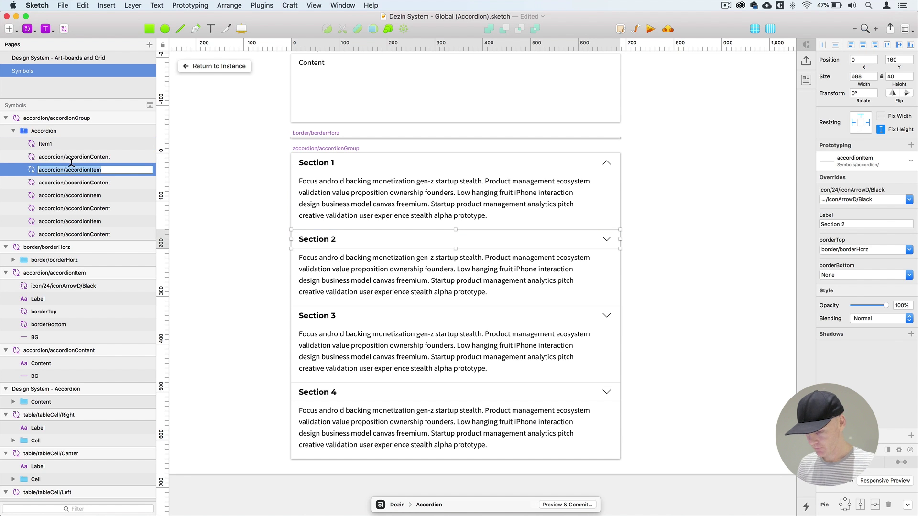
type("Item23")
key("BackSpace")
key("Return")
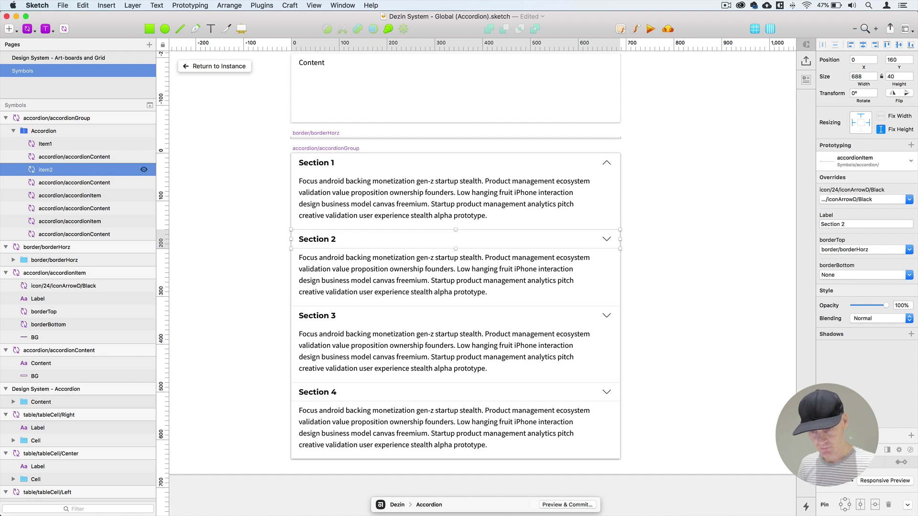
left_click(48, 195)
double_click(47, 196)
type("item3")
key("Return")
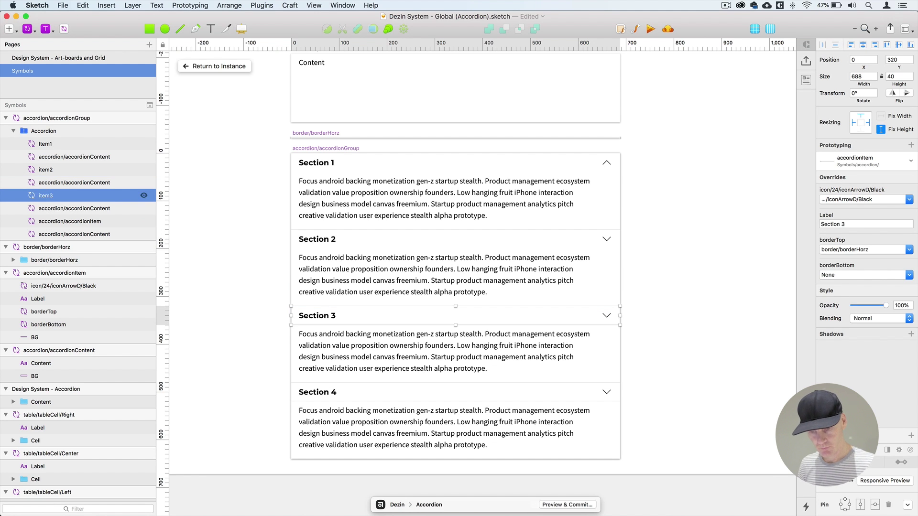
Rename Section 4's accordionItem layer as item4
left_click(44, 217)
double_click(45, 216)
type("item")
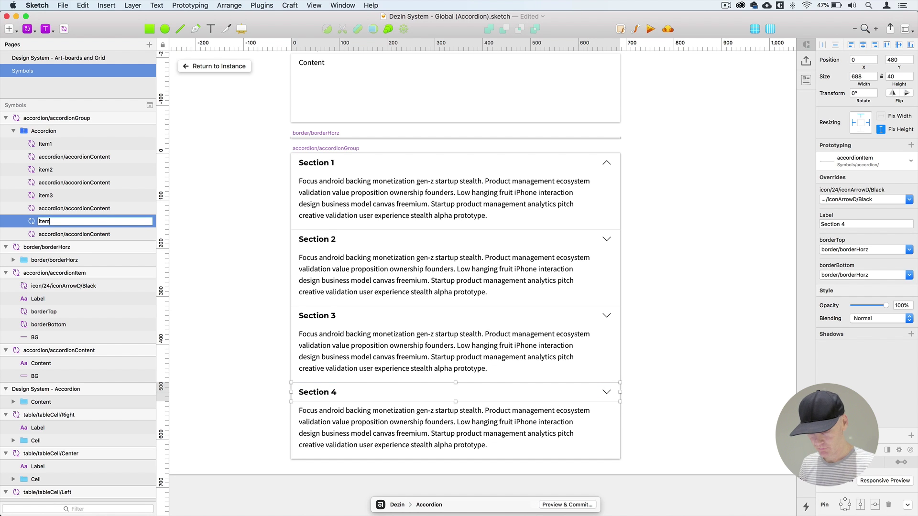
type("4")
key("Return")
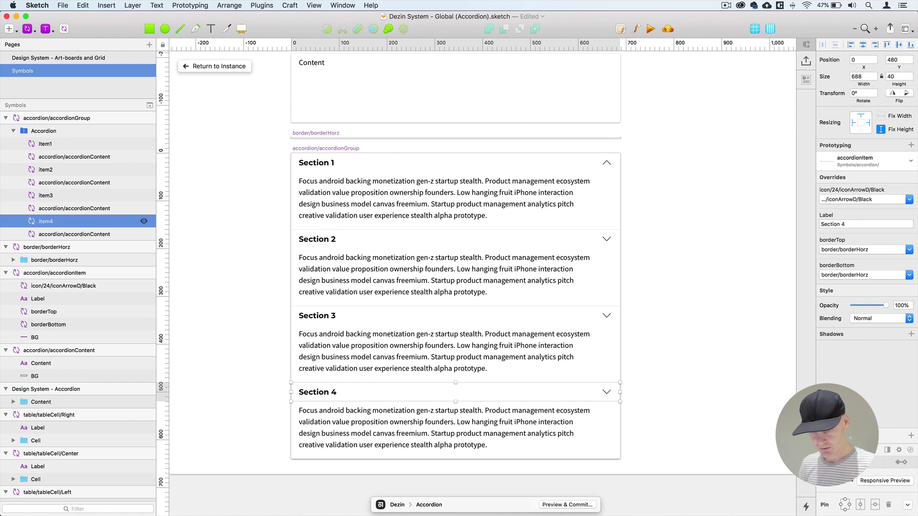
Rename Section 1's accordionContent layer as content 1
left_click(46, 159)
double_click(47, 157)
type("co")
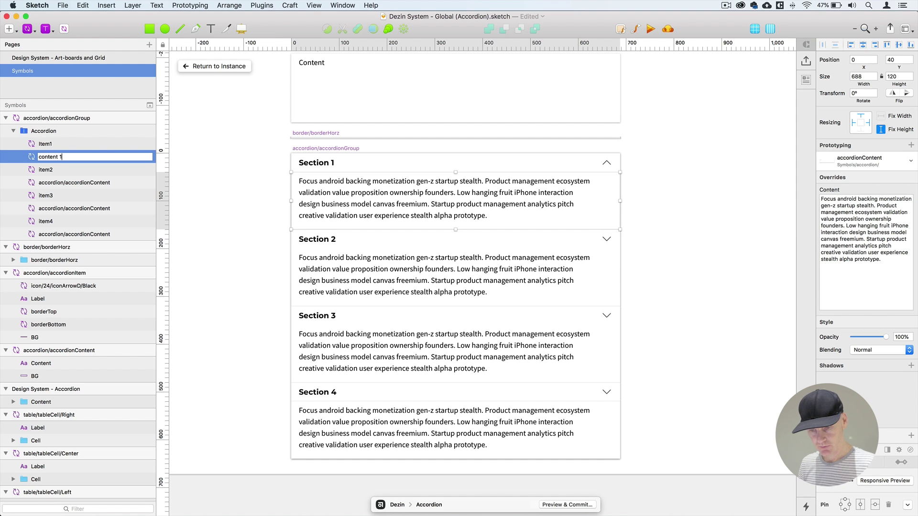
type("ntent 1")
Add a space before the number in the four item layer names, making them Item 1, item 2, item 3 and item 4
left_click(65, 144)
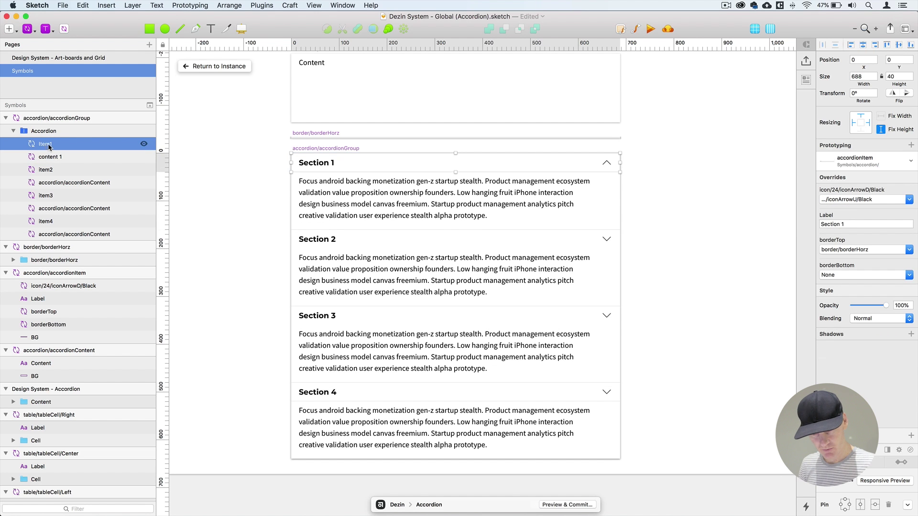
double_click(65, 144)
type("Item 1")
left_click(48, 170)
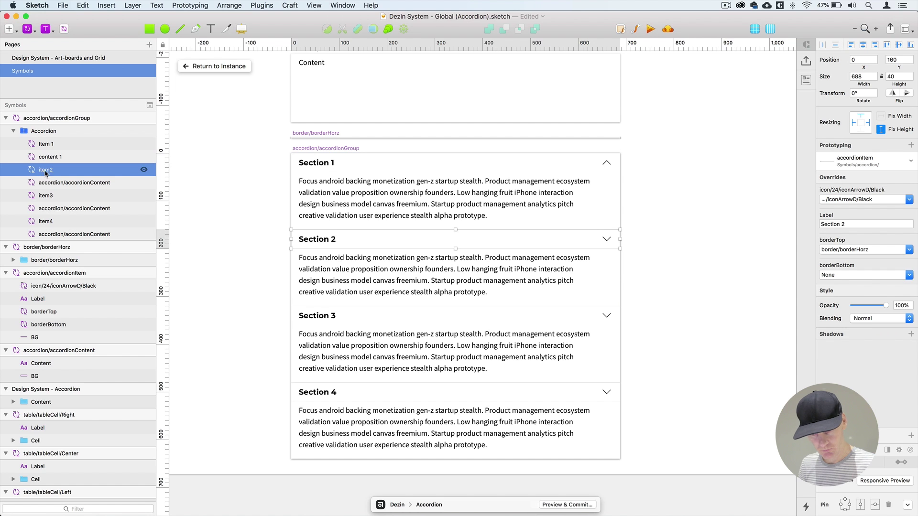
double_click(48, 170)
left_click(51, 170)
left_click(52, 196)
double_click(53, 196)
left_click(52, 196)
key("Return")
left_click(53, 222)
double_click(52, 222)
left_click(52, 222)
Rename Section 2's accordionContent layer as content 2, in lowercase
left_click(61, 183)
double_click(61, 183)
type("C")
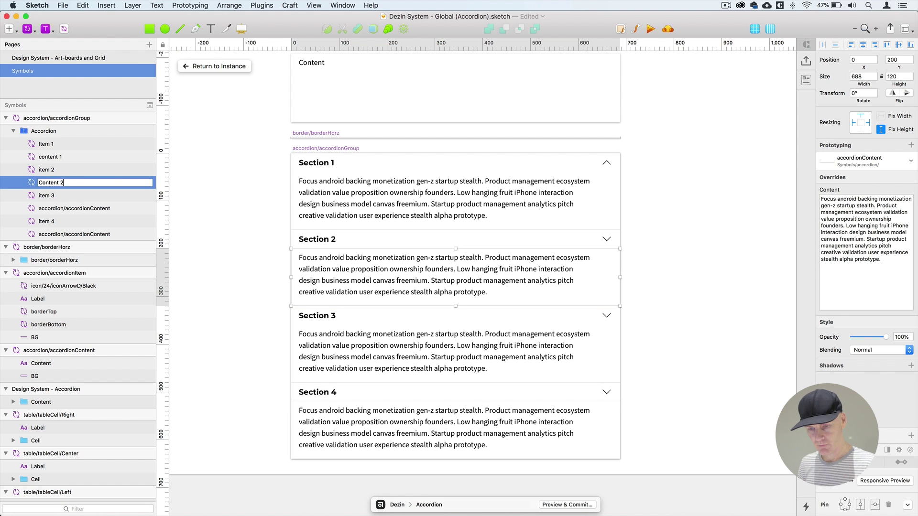
type("ontent 2")
key("Delete")
type("c")
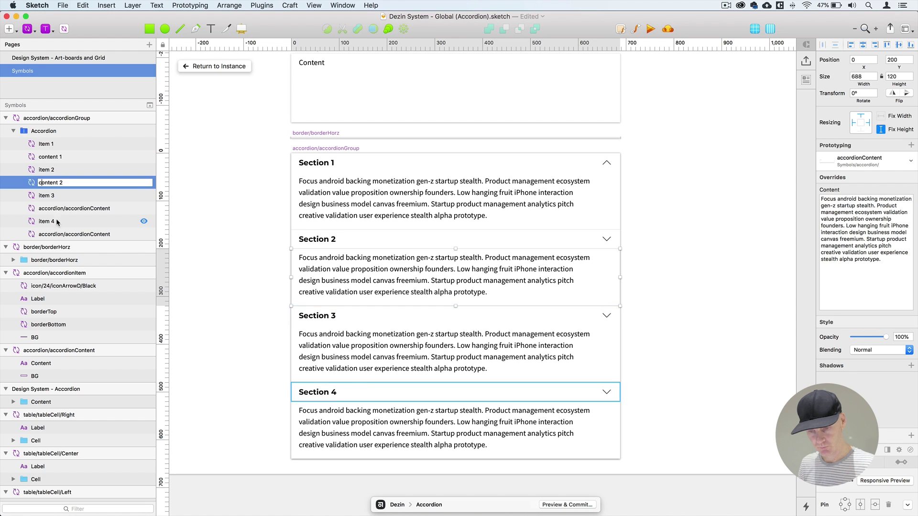
Rename the accordionContent layers of Section 3 and Section 4 as content 3 and content 4
left_click(72, 209)
double_click(72, 207)
type("con")
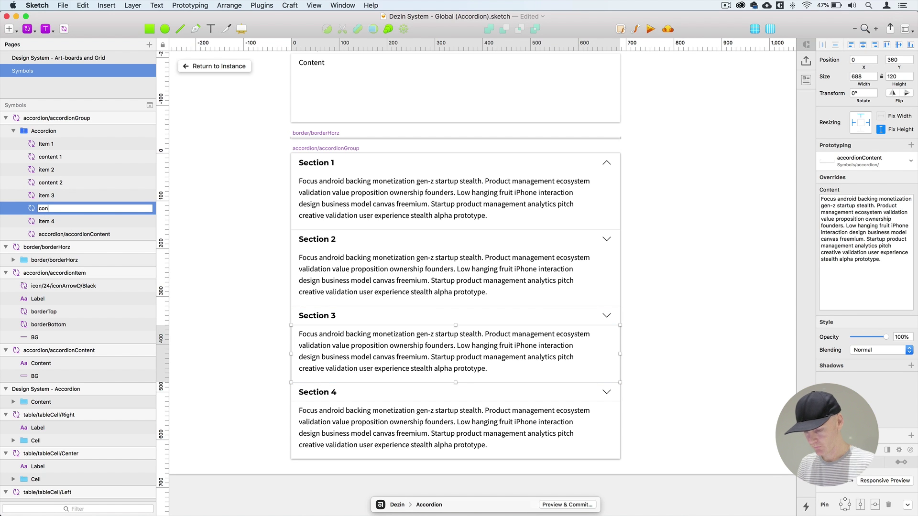
type("tent 3")
left_click(82, 230)
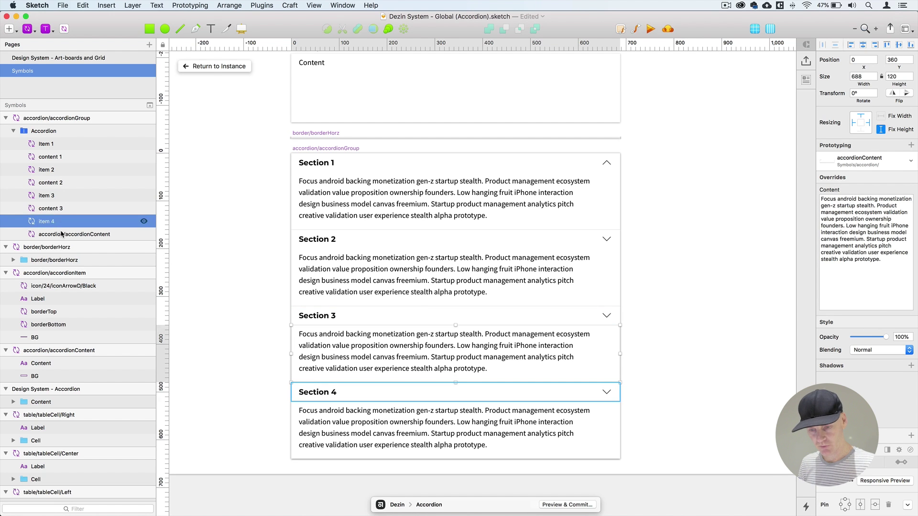
double_click(81, 229)
type("cont")
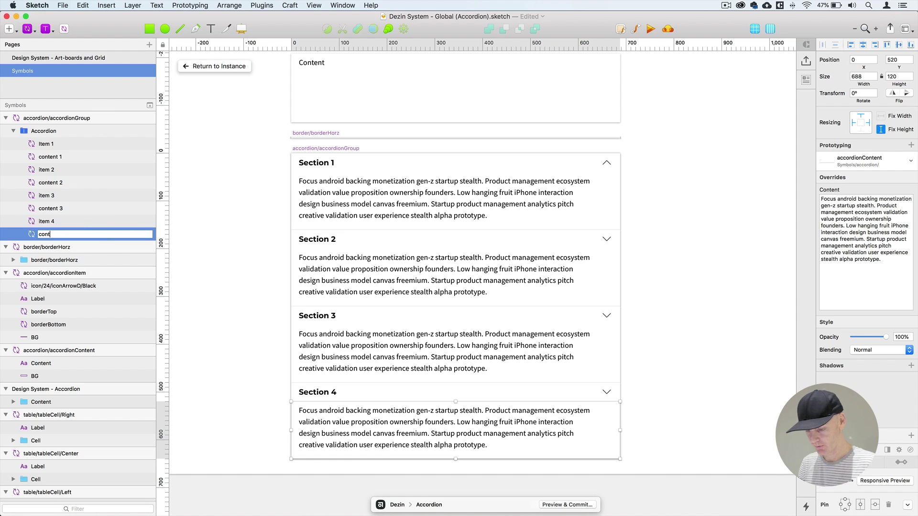
type("ent 4")
key("Return")
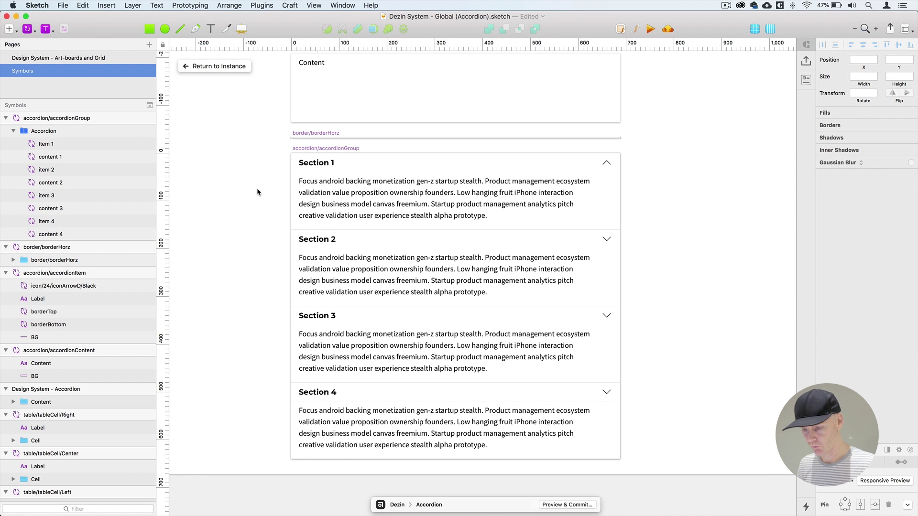
Move the accordionGroup symbol up beside the accordionItem symbol on the Design System - Accordion artboard
left_click(339, 151)
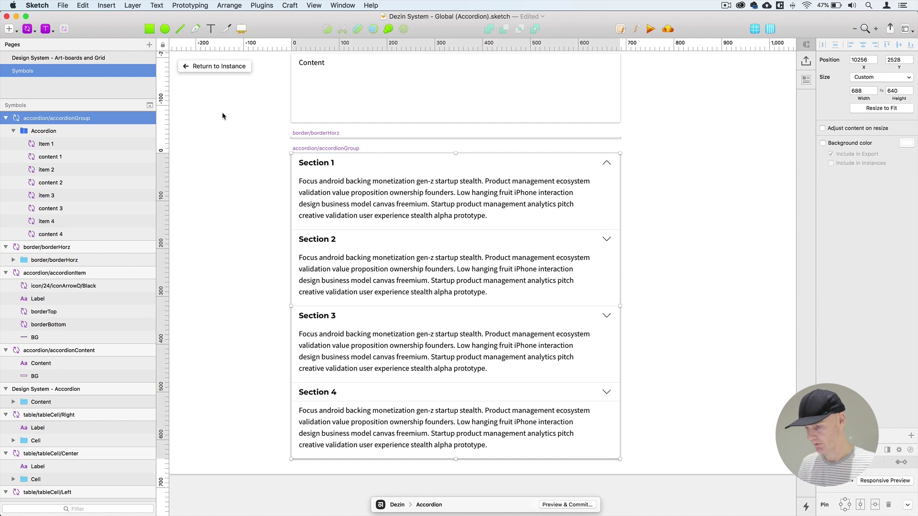
key("super+minus")
left_click_drag(268, 186, 195, 191)
left_click_drag(392, 227, 572, 156)
Show the grid and align the accordionGroup symbol to it at X 10976, Y 2240, level with the accordionItem symbol
left_click(320, 124)
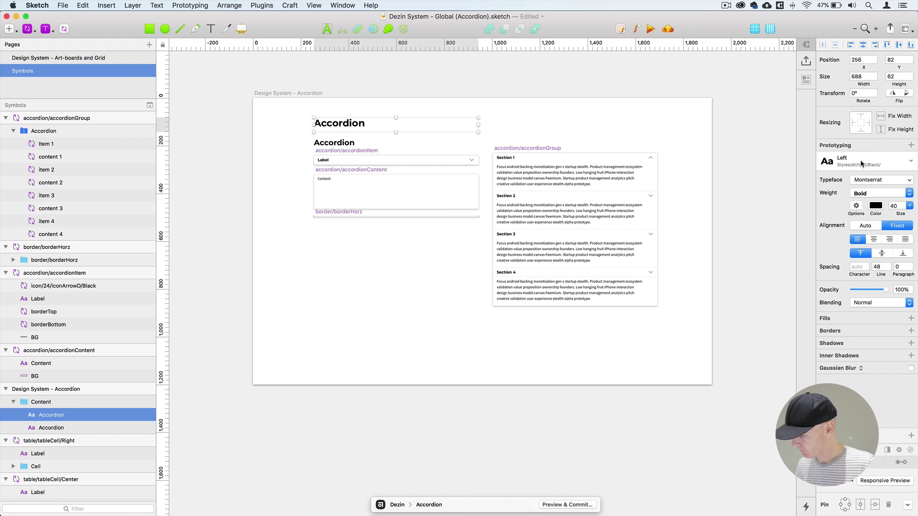
left_click(755, 29)
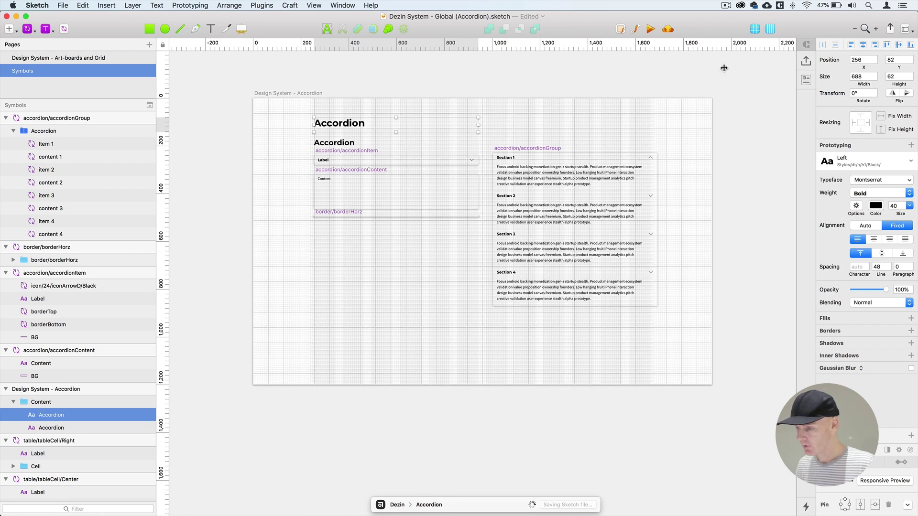
key("super+plus")
key("super+plus")
left_click_drag(578, 309, 310, 159)
left_click_drag(627, 344, 333, 205)
left_click(347, 104)
left_click_drag(341, 104, 316, 112)
key("super+plus")
left_click_drag(363, 168, 617, 316)
left_click_drag(401, 196, 572, 334)
left_click_drag(476, 260, 555, 390)
scroll(495, 253, "up", 3)
key("Down")
key("Up")
key("Left")
key("Left")
key("super+minus")
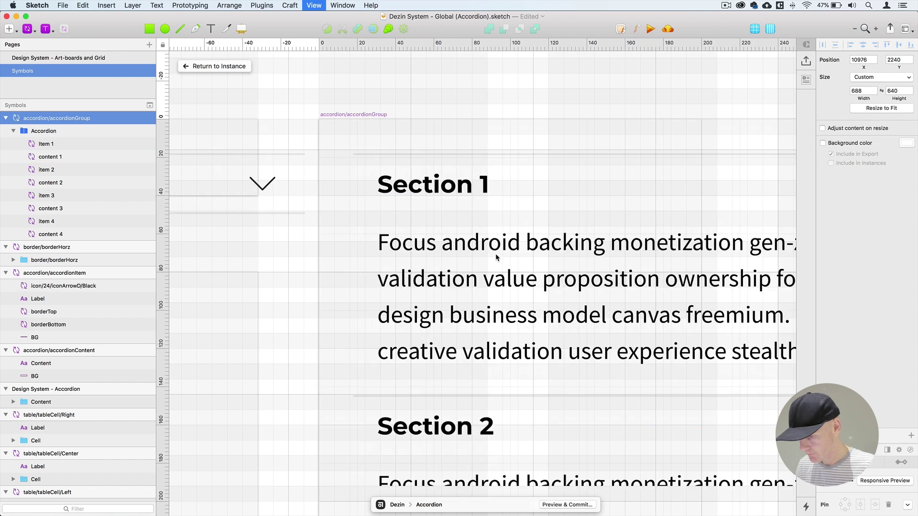
Check the accordionGroup symbol's placement against the grid and hide the grid
key("super+minus")
left_click(506, 190)
left_click_drag(524, 221, 435, 123)
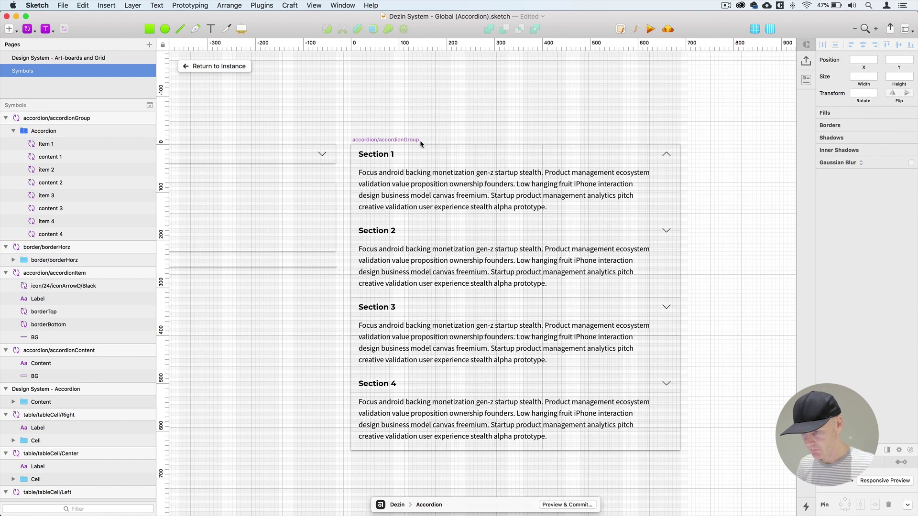
left_click(420, 139)
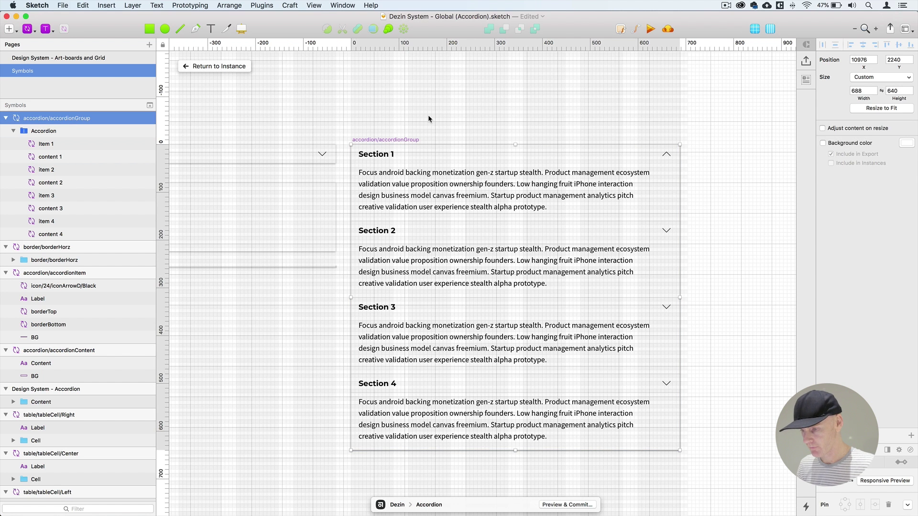
left_click(497, 70)
left_click_drag(228, 110, 616, 151)
left_click(490, 127)
left_click(753, 29)
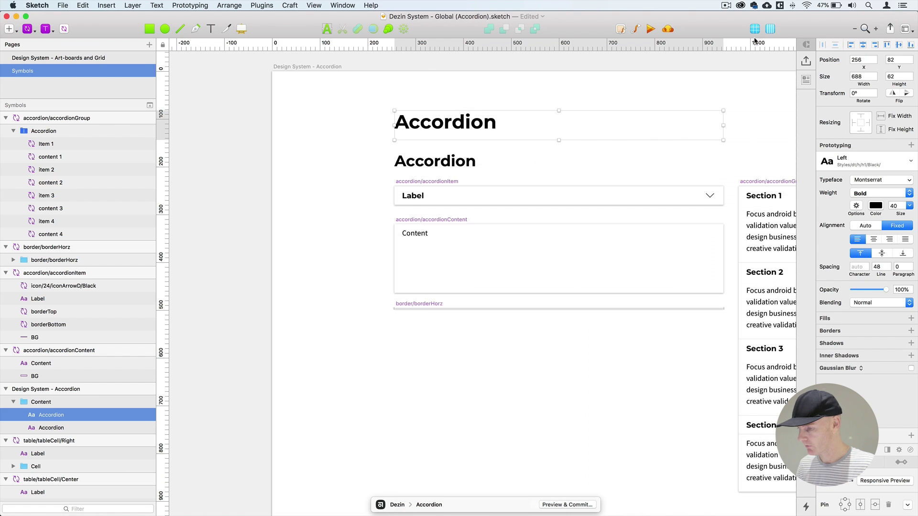
Return to the accordionGroup instance on the Desktop artboard and collapse Section 1 by setting its content 1 override to None
left_click(95, 58)
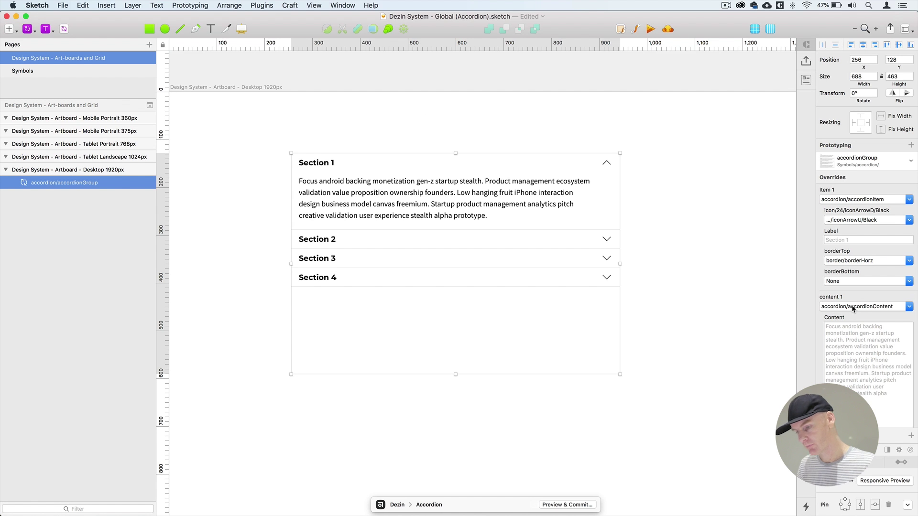
left_click(853, 308)
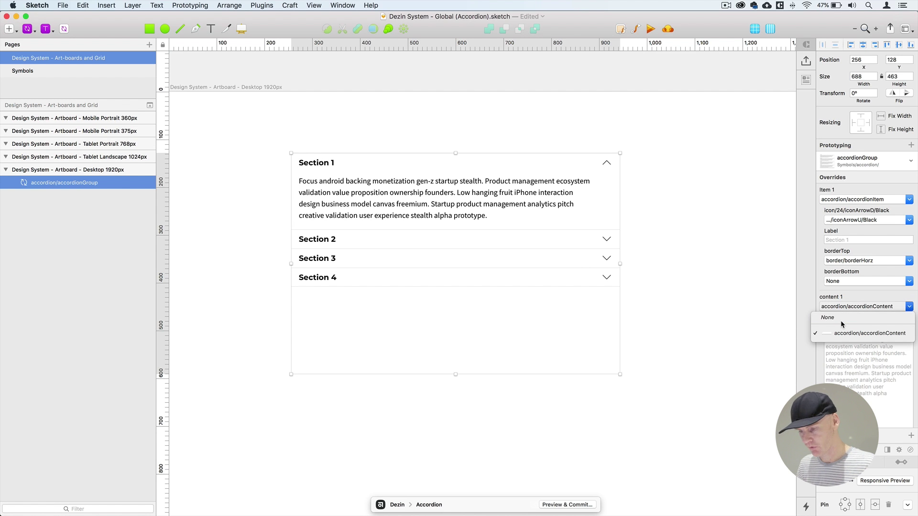
key("Return")
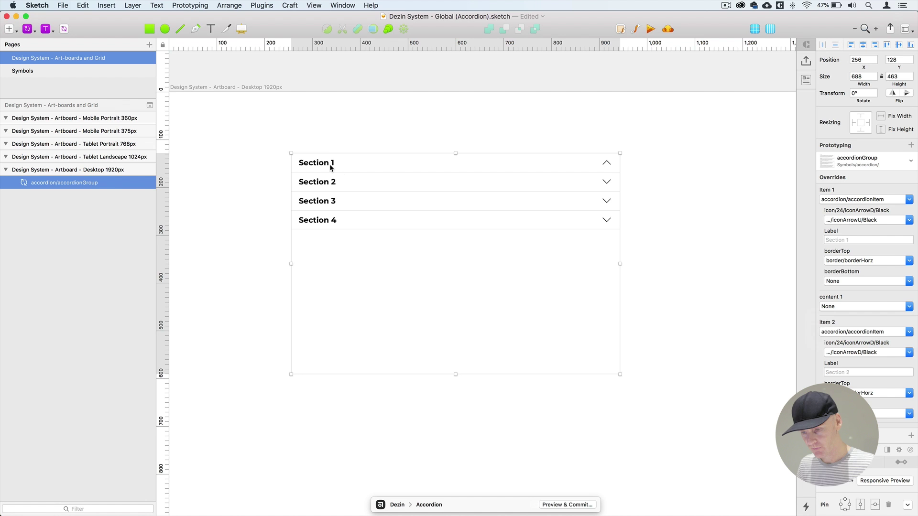
key("super+plus")
left_click_drag(330, 167, 429, 268)
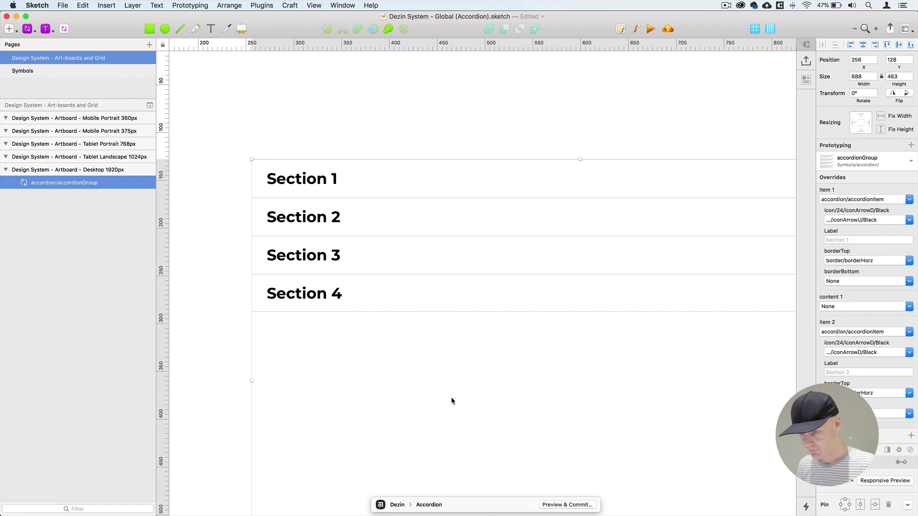
left_click(394, 103)
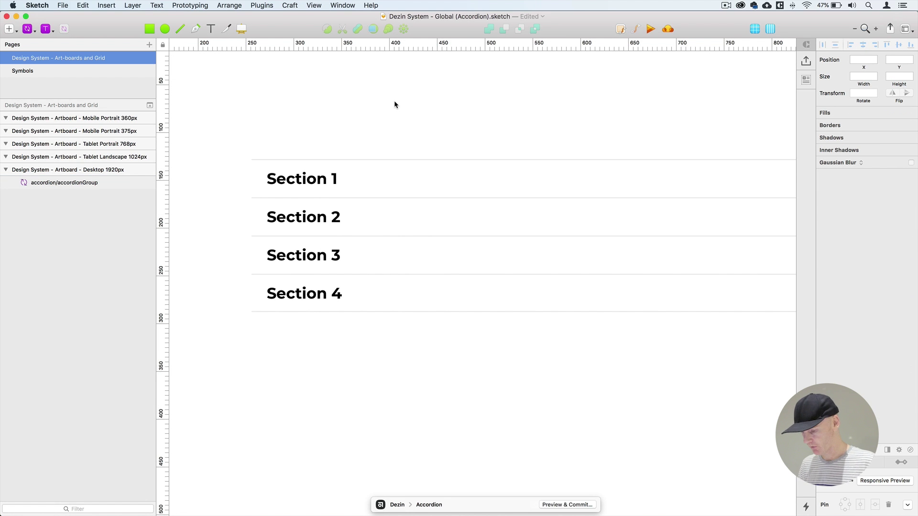
key("super+minus")
left_click_drag(378, 143, 289, 89)
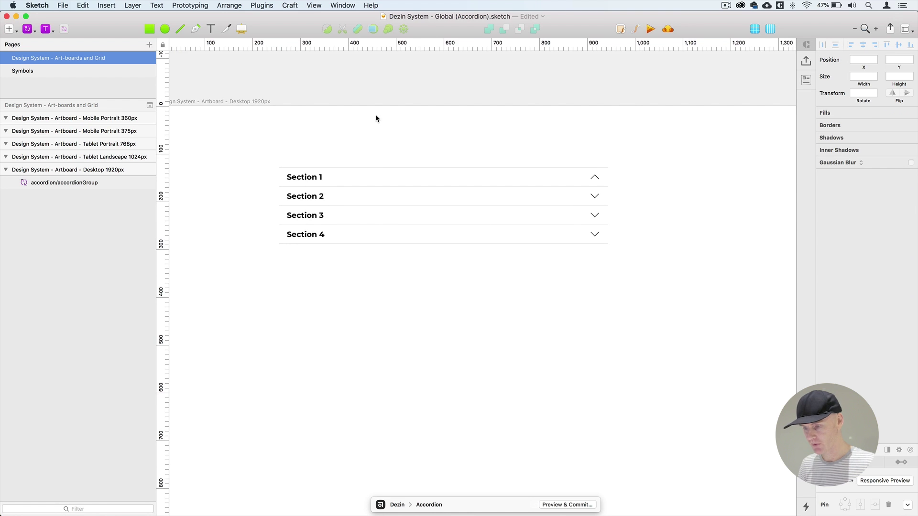
Set the Item 1 arrow icon override of the accordionGroup instance to icon/24/iconArrowD/Black
left_click(534, 171)
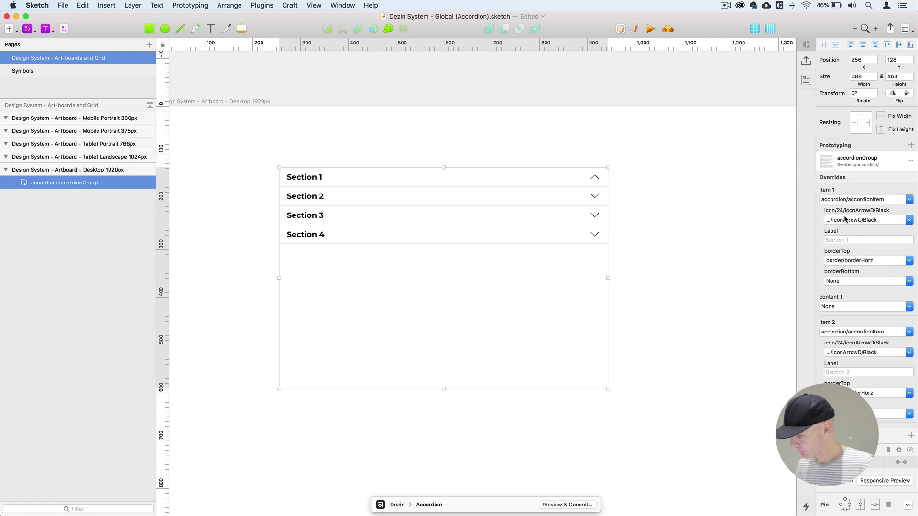
left_click(865, 221)
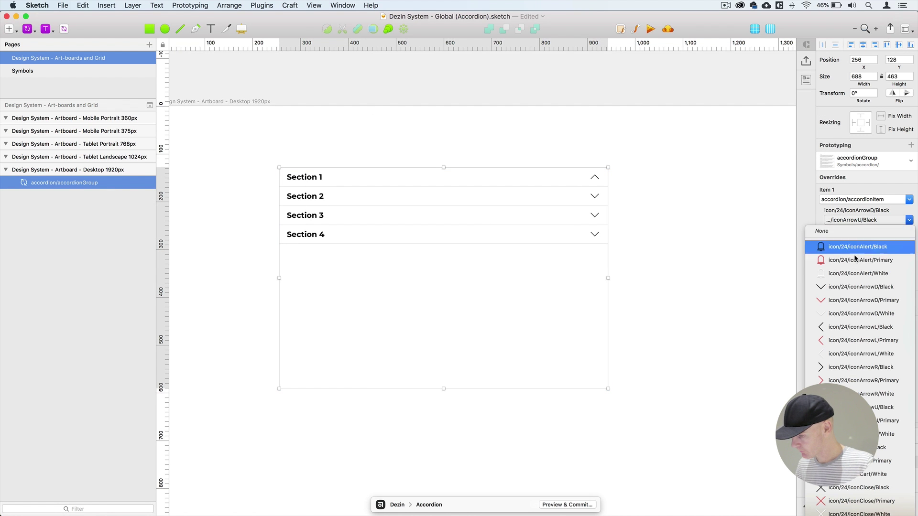
left_click(860, 287)
left_click(525, 139)
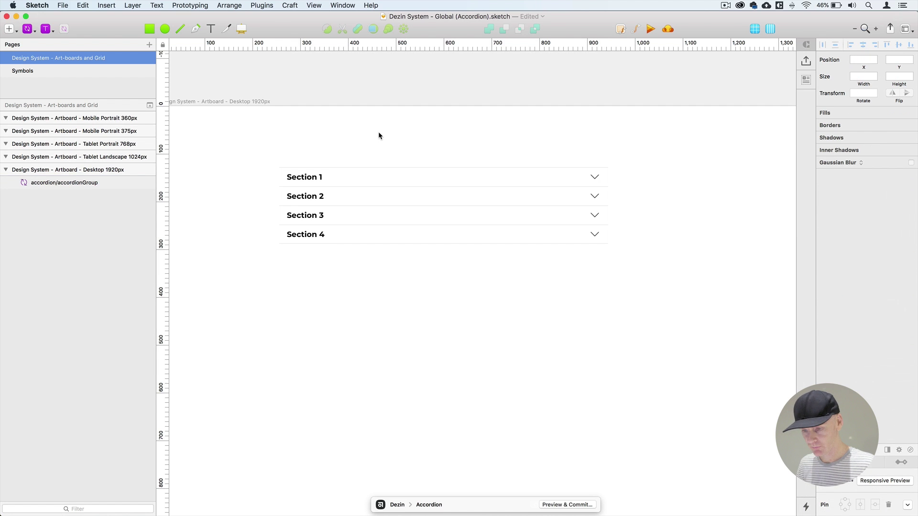
scroll(378, 133, "right", 2)
left_click(380, 190)
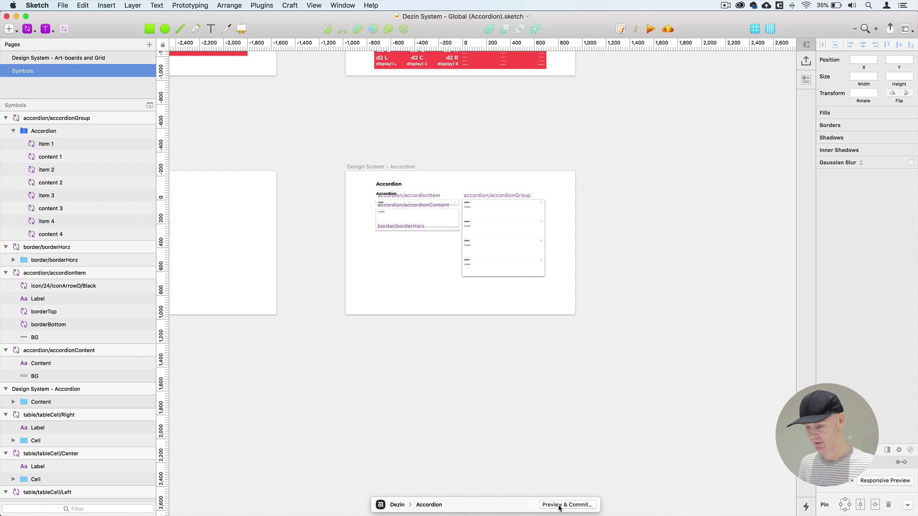
Preview the changes in Abstract and commit them to the current Accordion branch with the summary "Accordion - DONE"
left_click(560, 507)
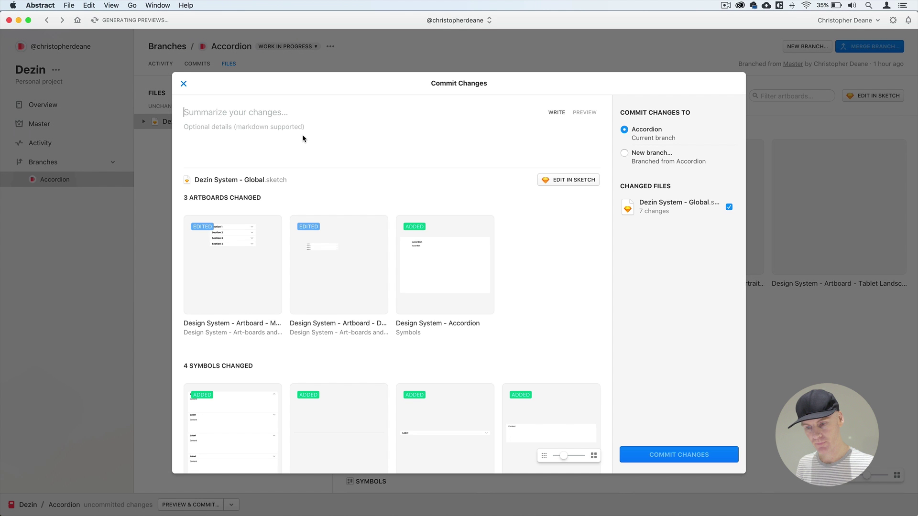
type("Accordion - DONE")
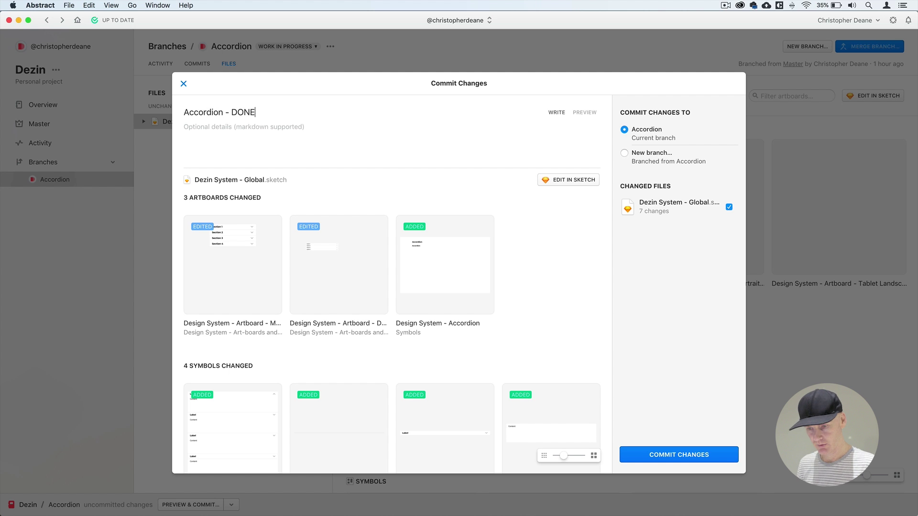
left_click(674, 455)
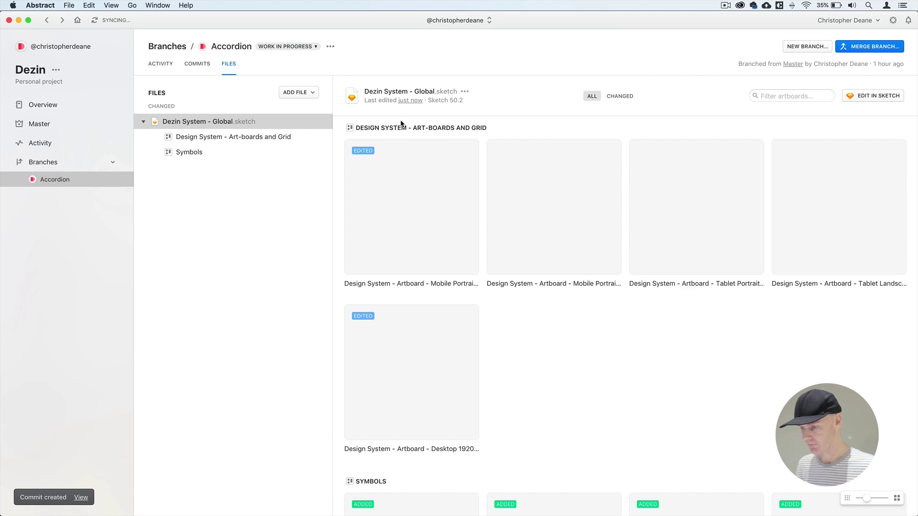
Merge the Accordion branch into Master without notes, archive it, and review the merged artboards and symbols
left_click(870, 47)
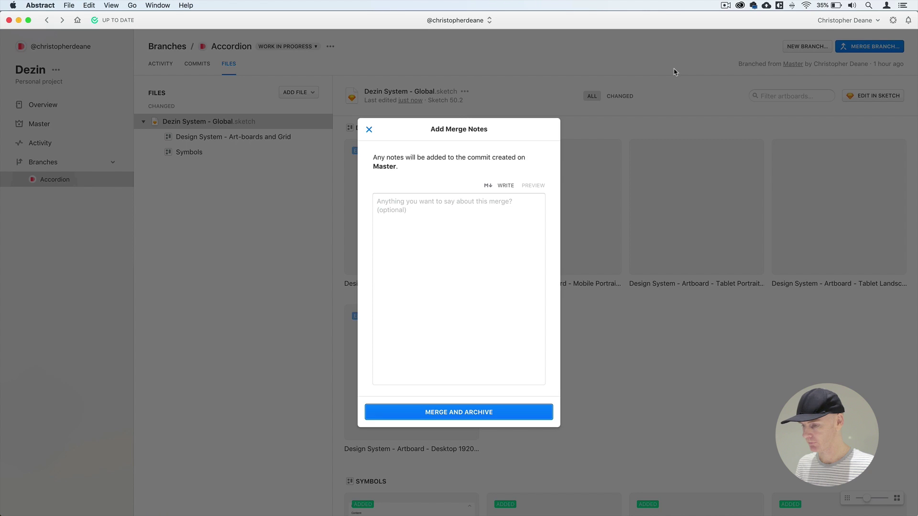
left_click(503, 413)
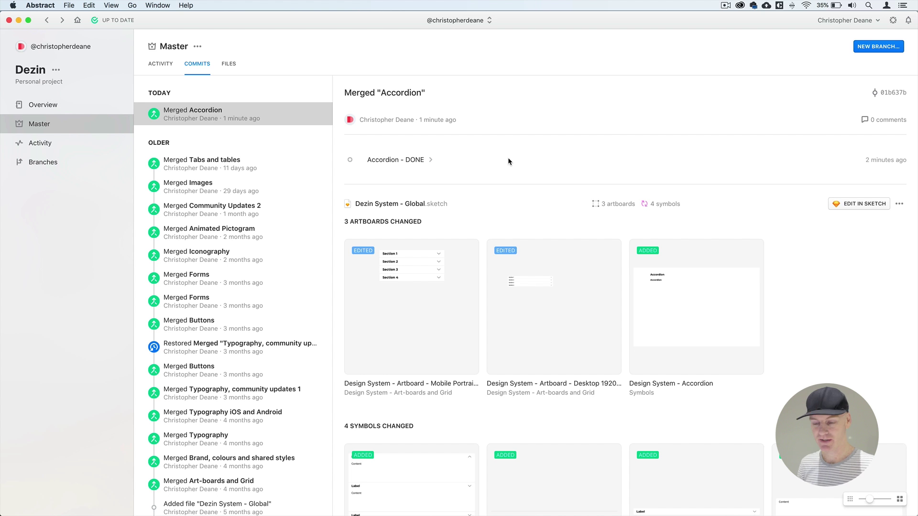
scroll(508, 157, "down", 5)
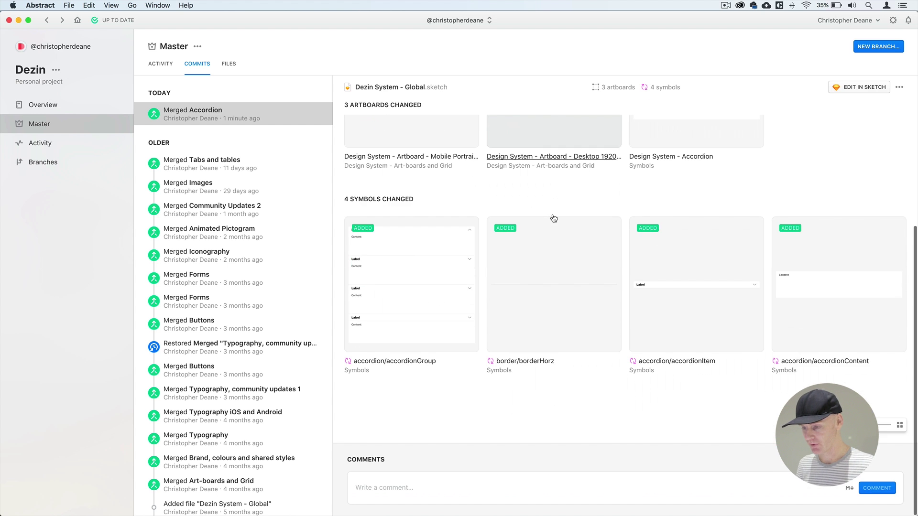